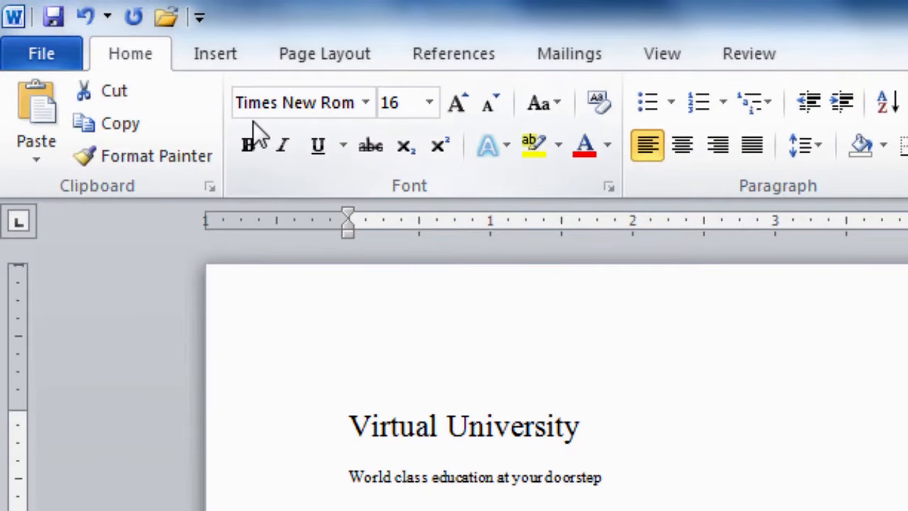
Apply Arial Black to the 'Internationally recognized degree' line, then select the 'World class education' tagline.
left_click(368, 105)
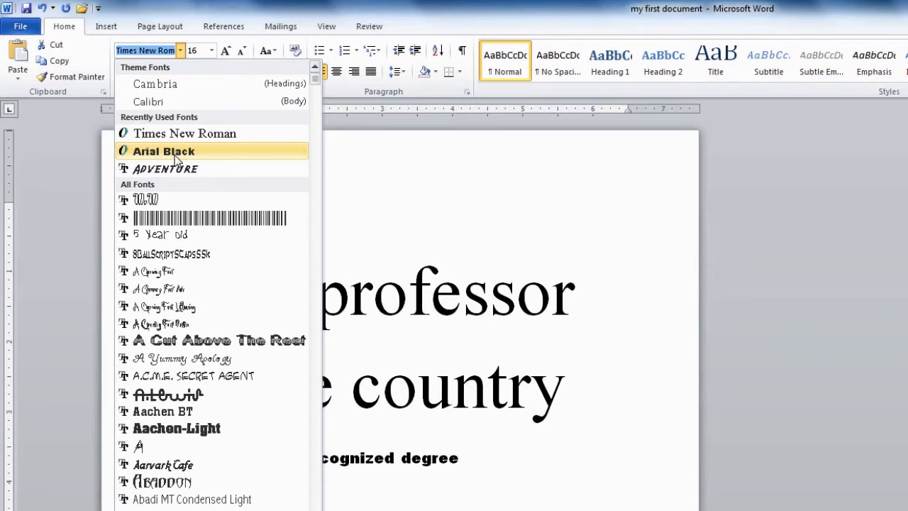
left_click(175, 151)
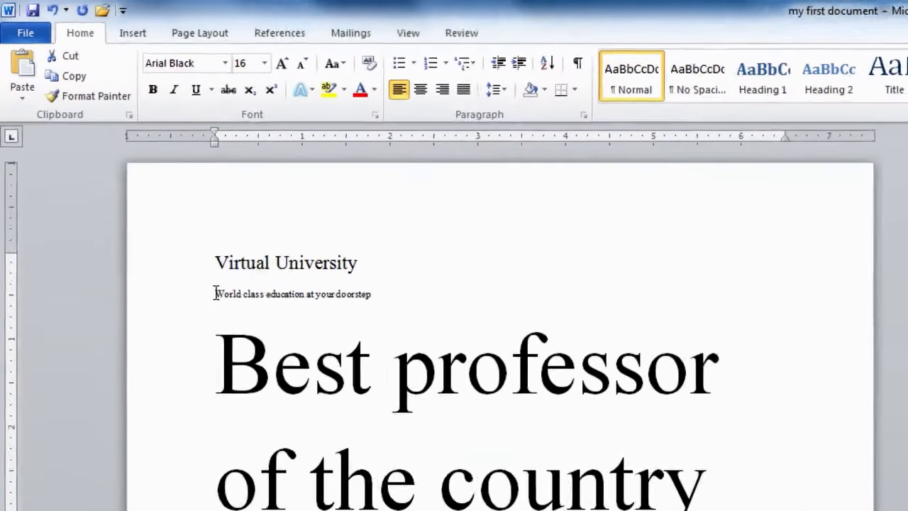
left_click_drag(173, 234, 311, 235)
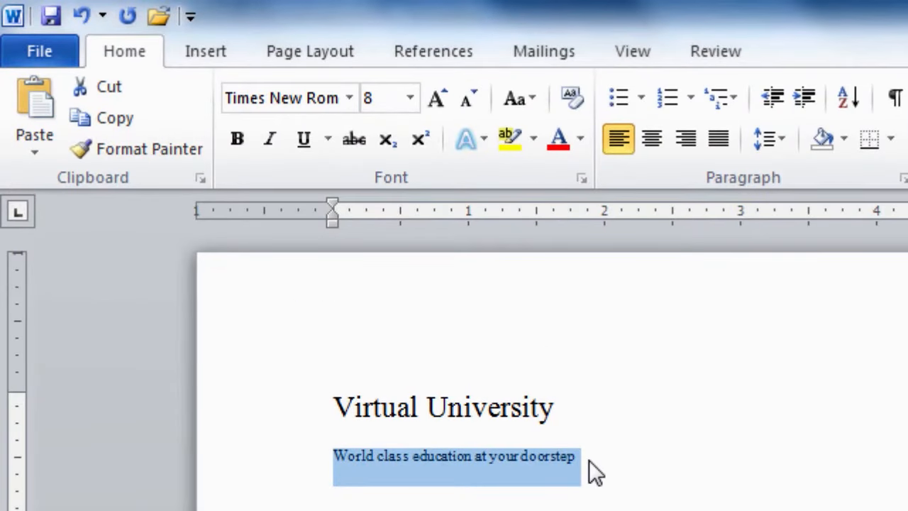
left_click(580, 181)
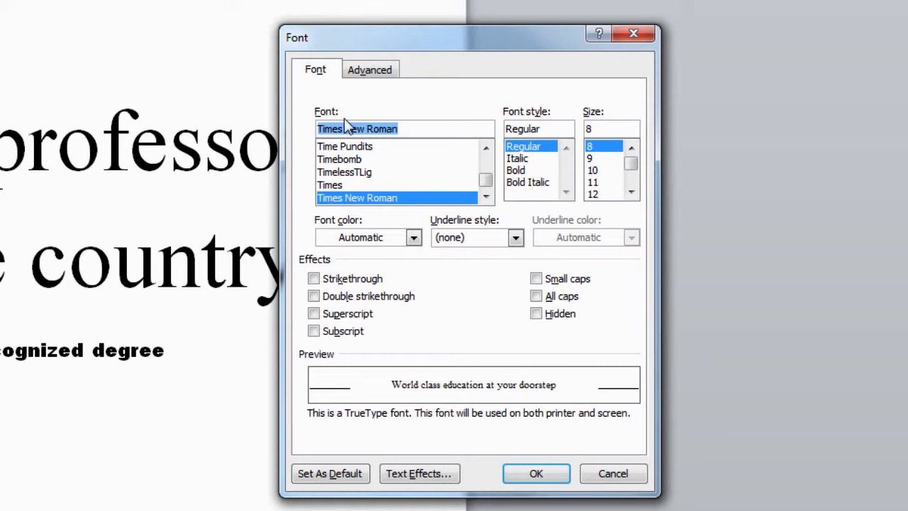
Set the 'World class education at your doorstep' tagline to Arial Black in the Font dialog.
left_click(486, 197)
left_click(486, 197)
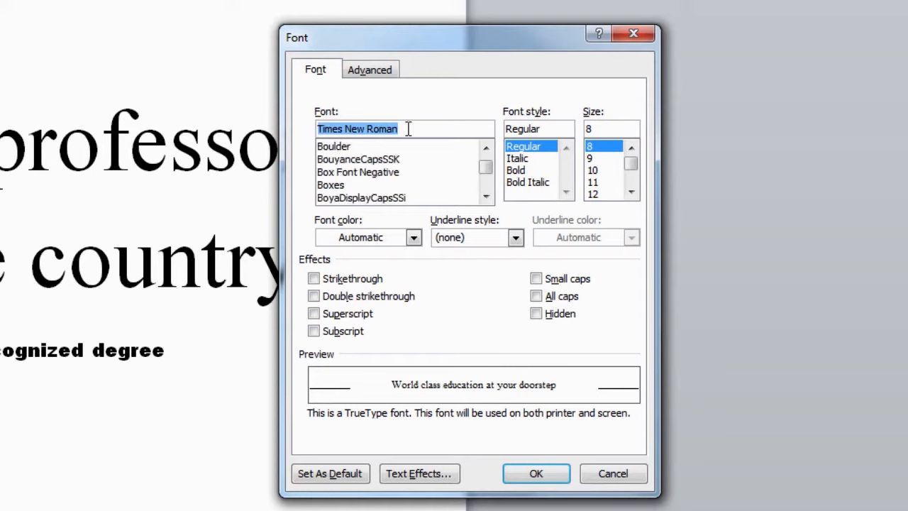
type("aria")
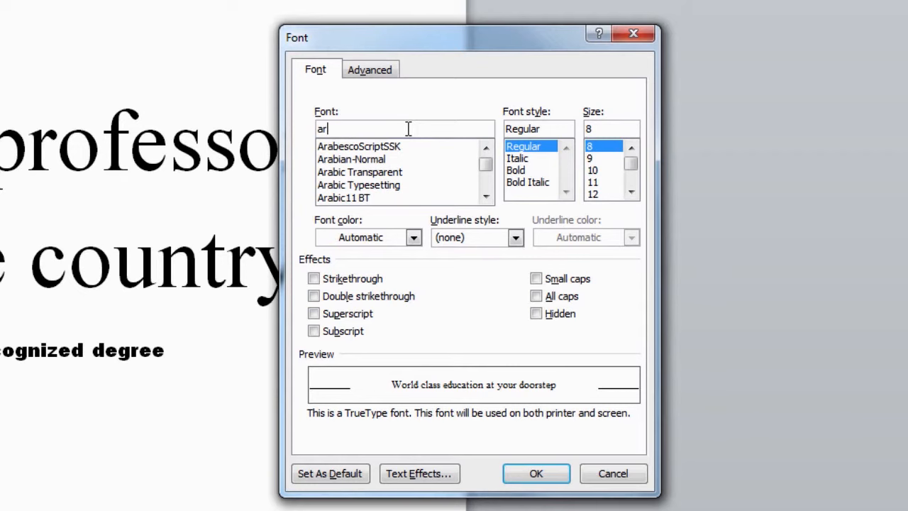
left_click(355, 173)
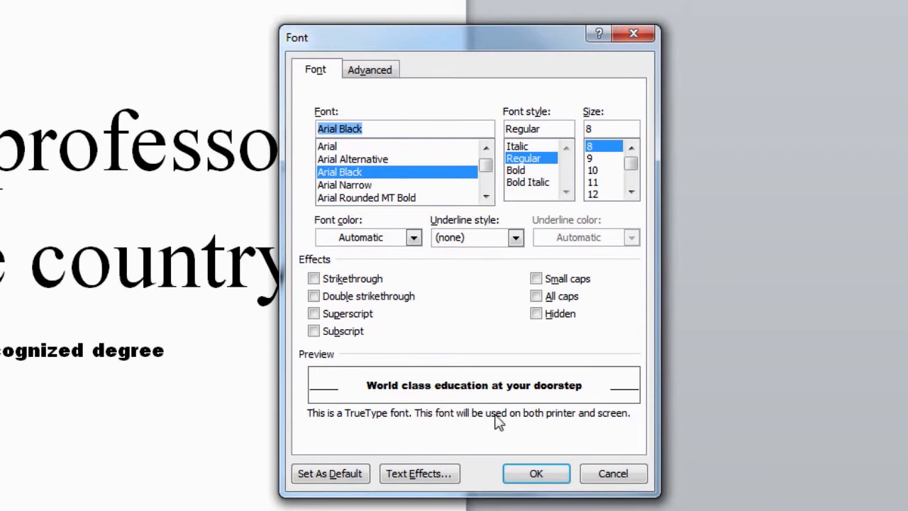
left_click(535, 475)
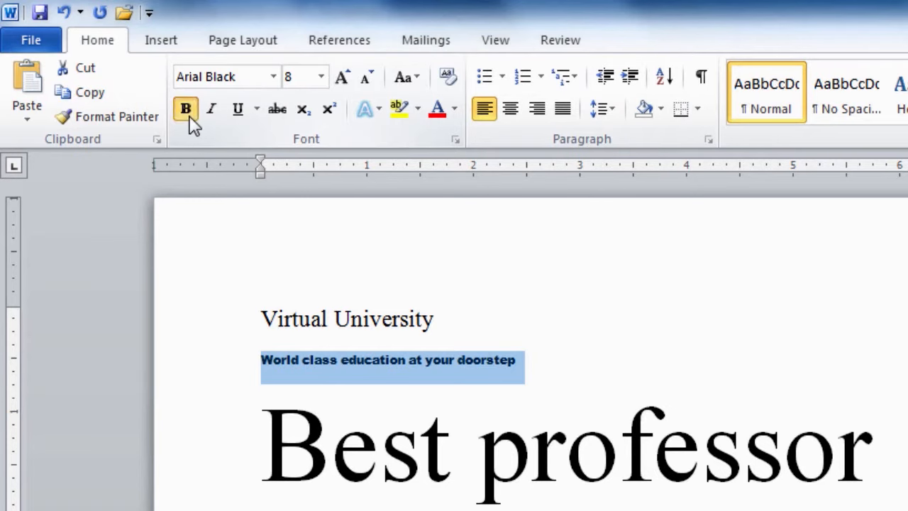
Apply italic and underline to the selected tagline.
left_click(212, 114)
left_click(239, 113)
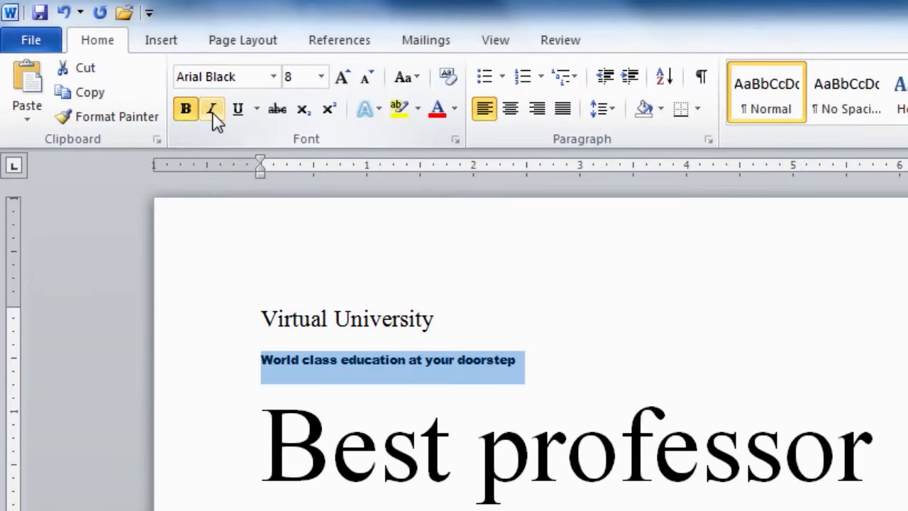
left_click(212, 110)
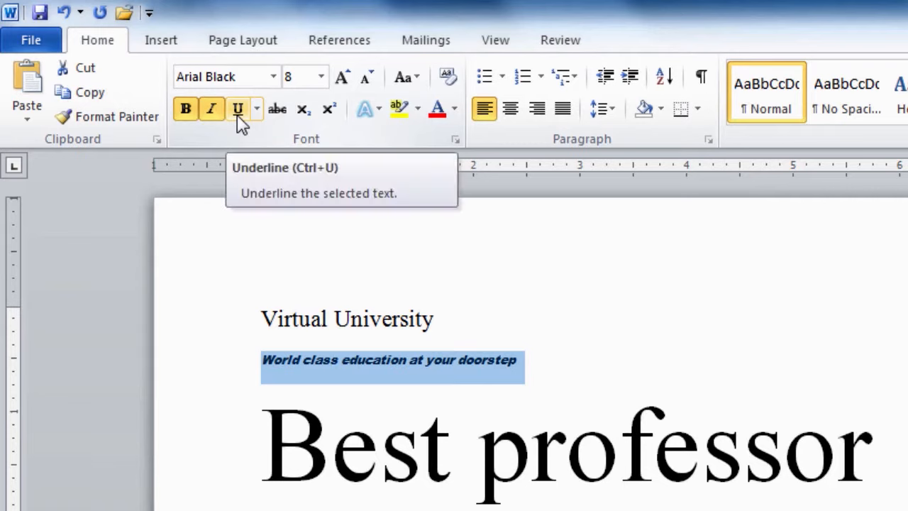
left_click(238, 110)
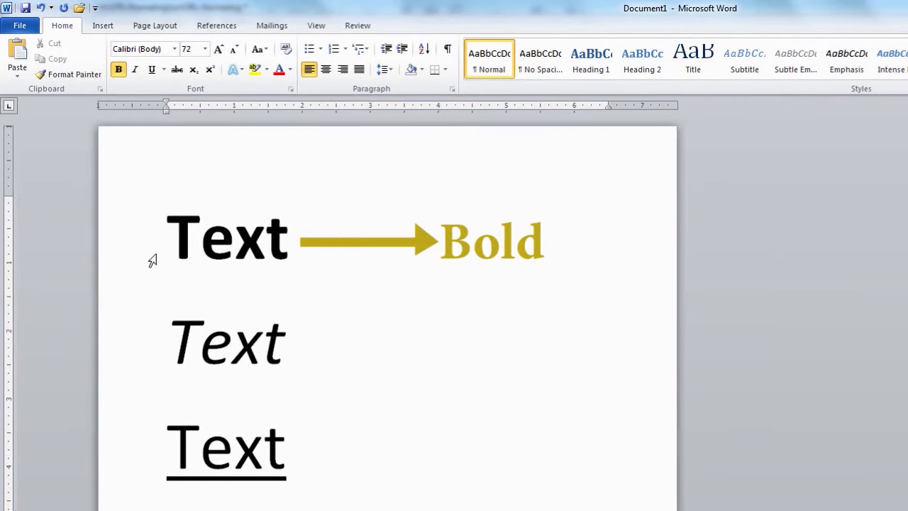
left_click(158, 344)
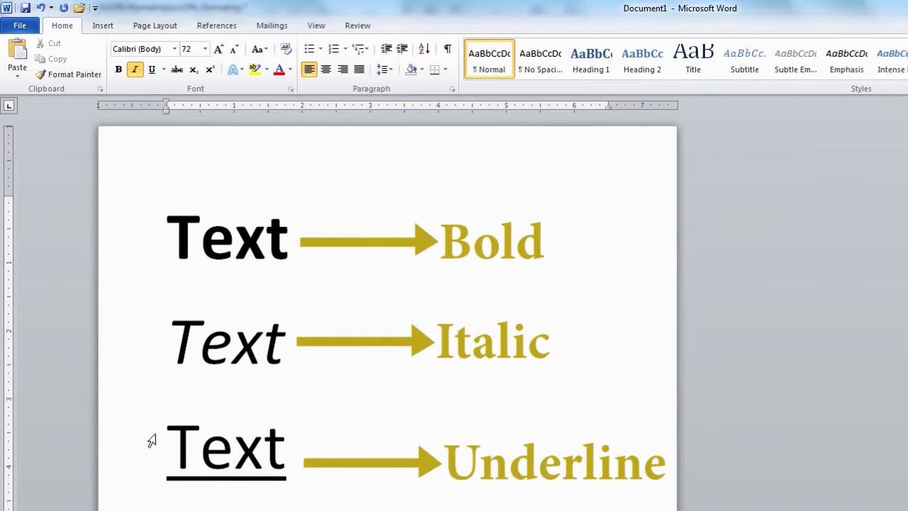
left_click(159, 455)
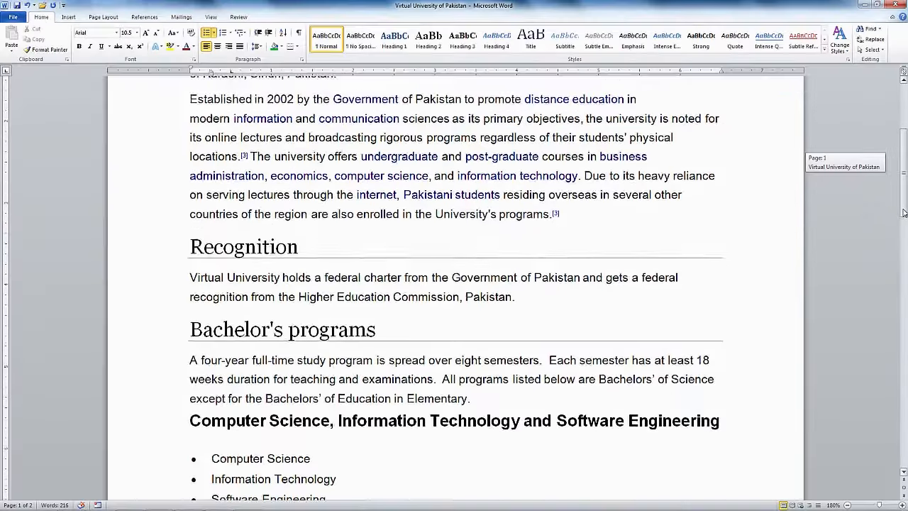
left_click_drag(904, 213, 904, 251)
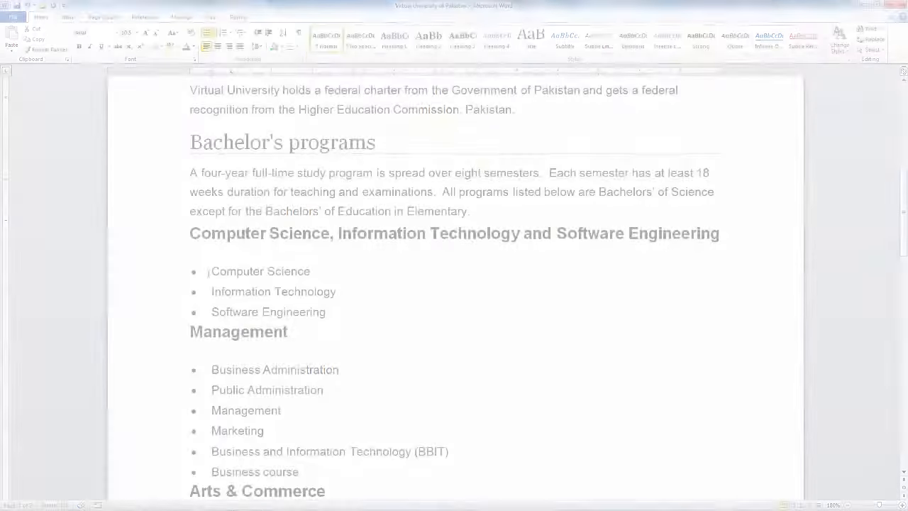
Give the three programme bullet items bold, underline and dark red font colour.
left_click_drag(212, 270, 329, 306)
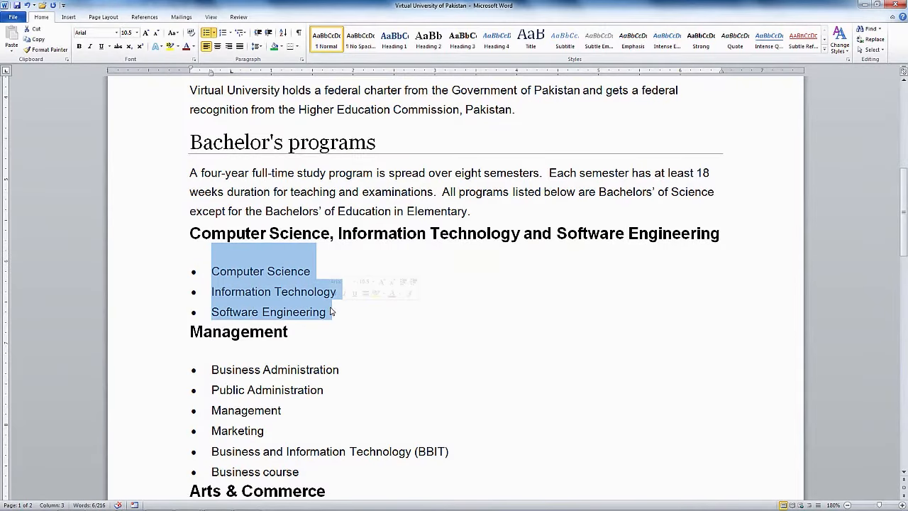
left_click(80, 47)
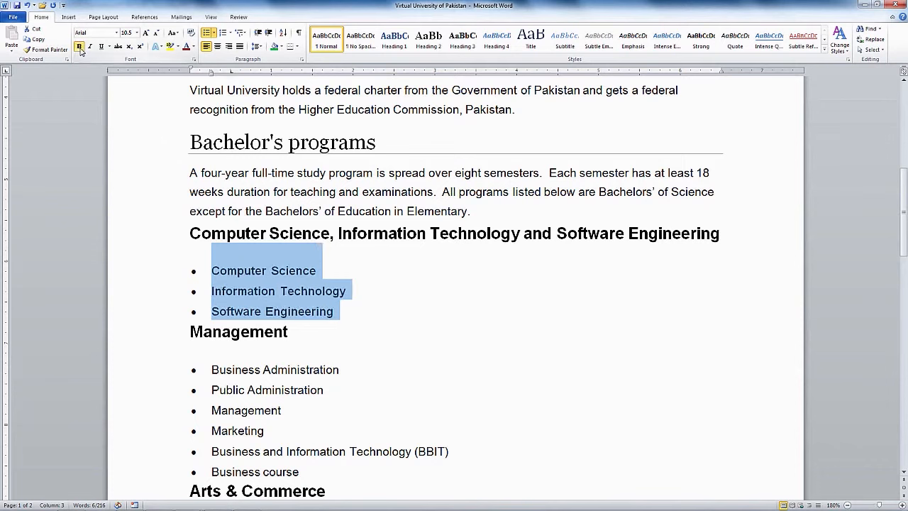
left_click(101, 47)
left_click(186, 47)
left_click(210, 312)
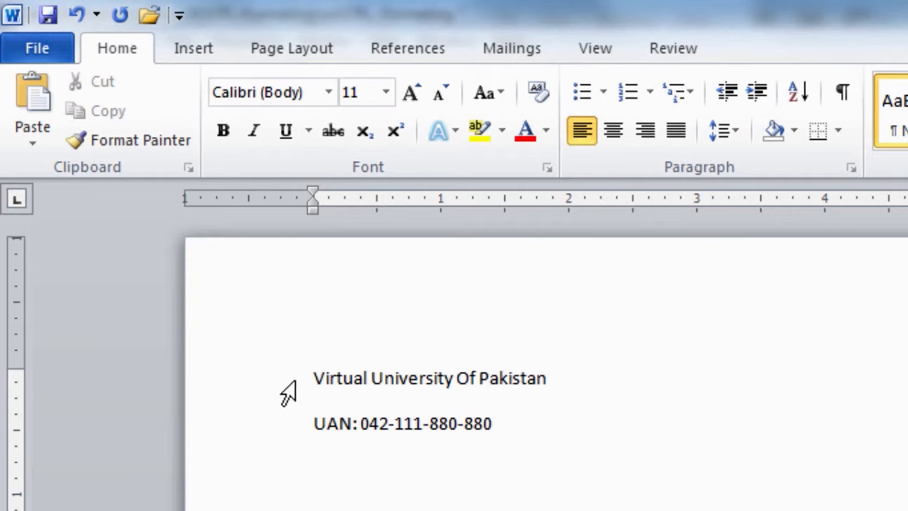
Bold the 'Virtual University Of Pakistan' line and insert a blank line above the UAN line.
left_click_drag(315, 376, 550, 394)
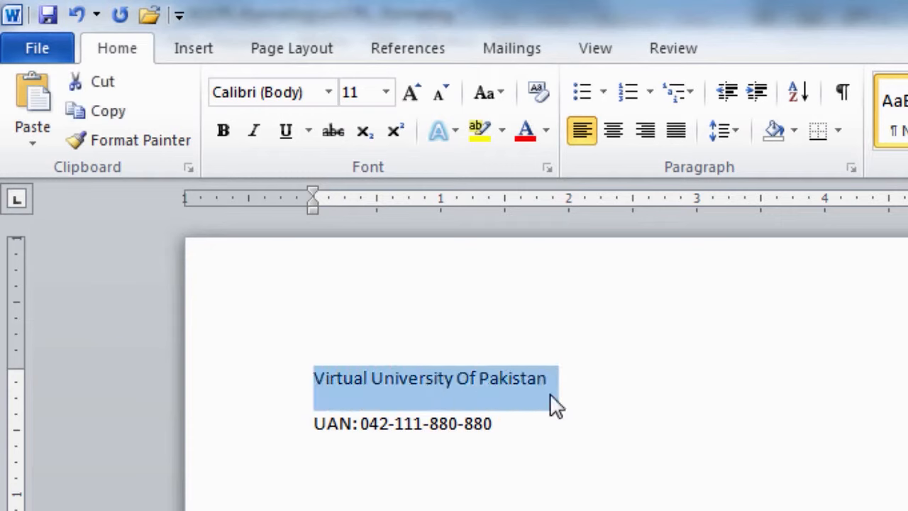
left_click(223, 131)
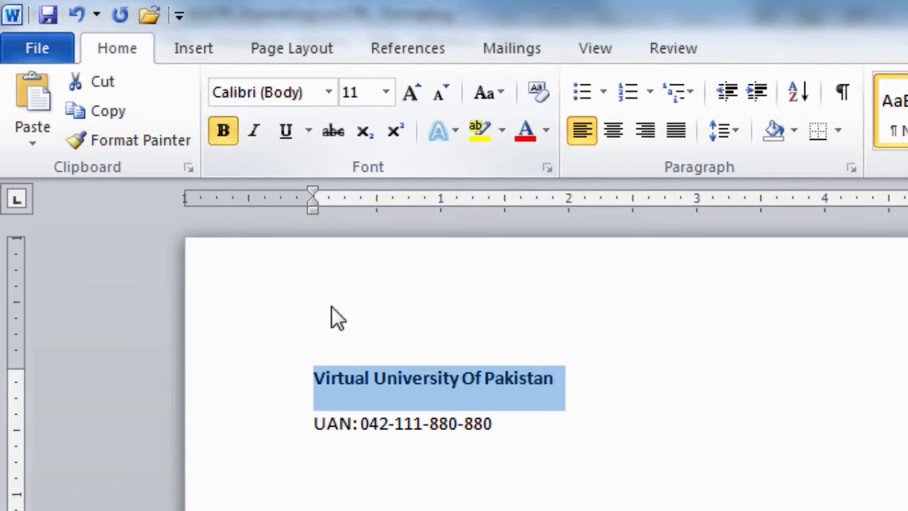
left_click(316, 424)
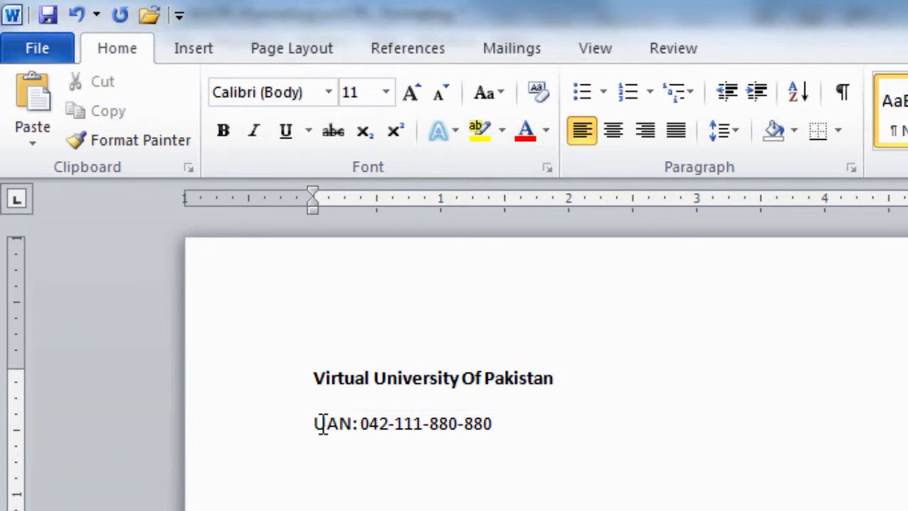
key("Return")
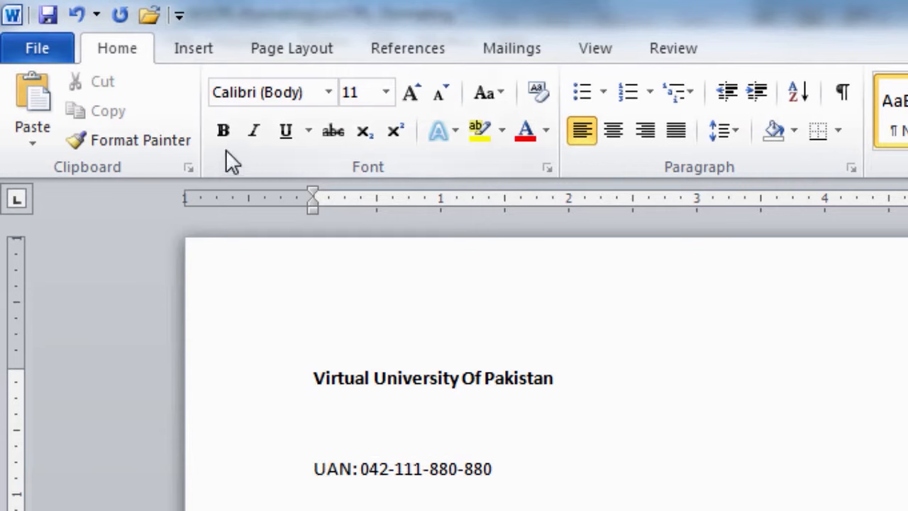
Type the university's campus address in bold on the new line, then select the UAN line.
left_click(223, 130)
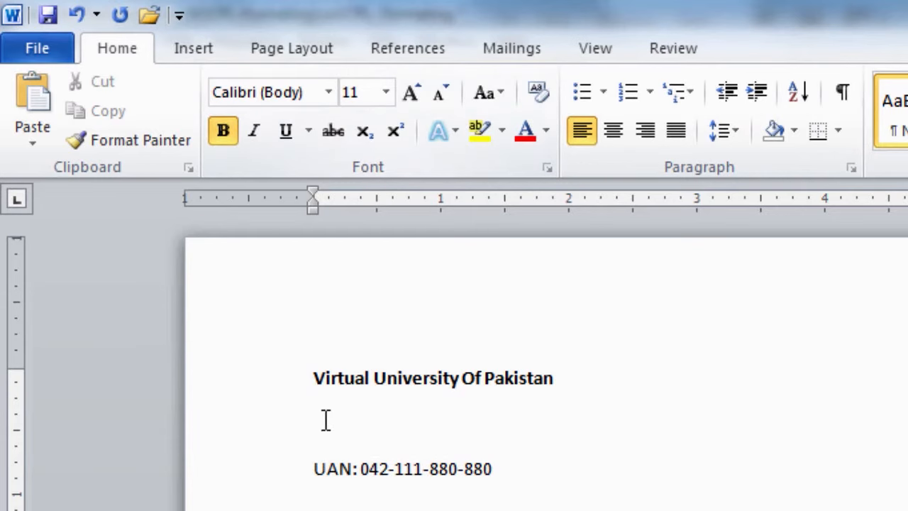
type("M.A Jinna")
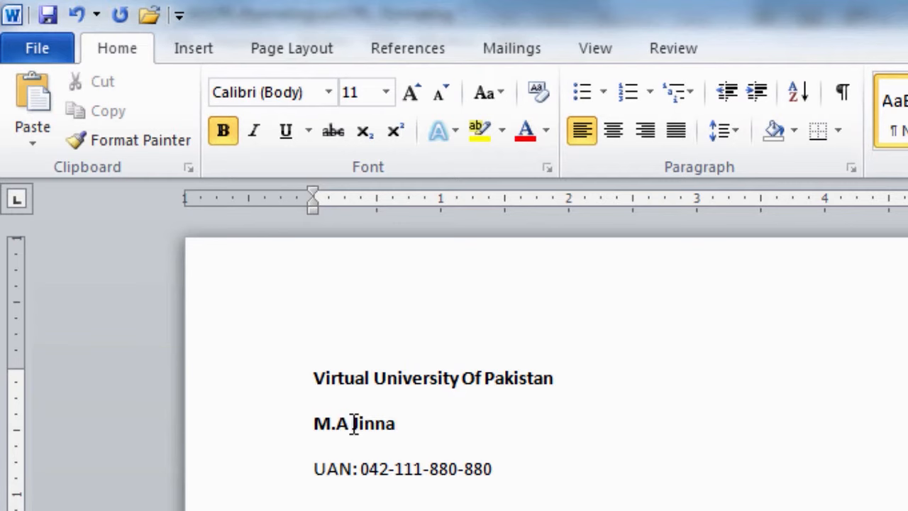
type("h Campus, D")
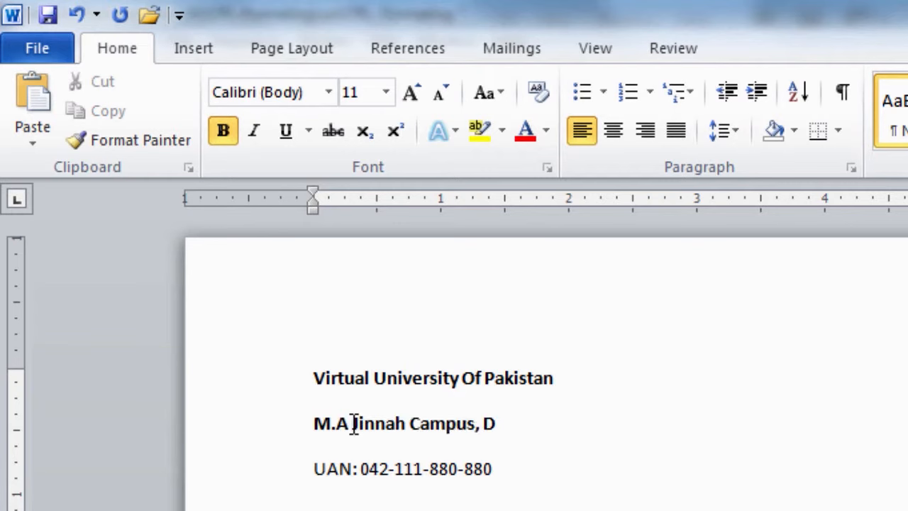
type("efence Road, Off Raiwind Road")
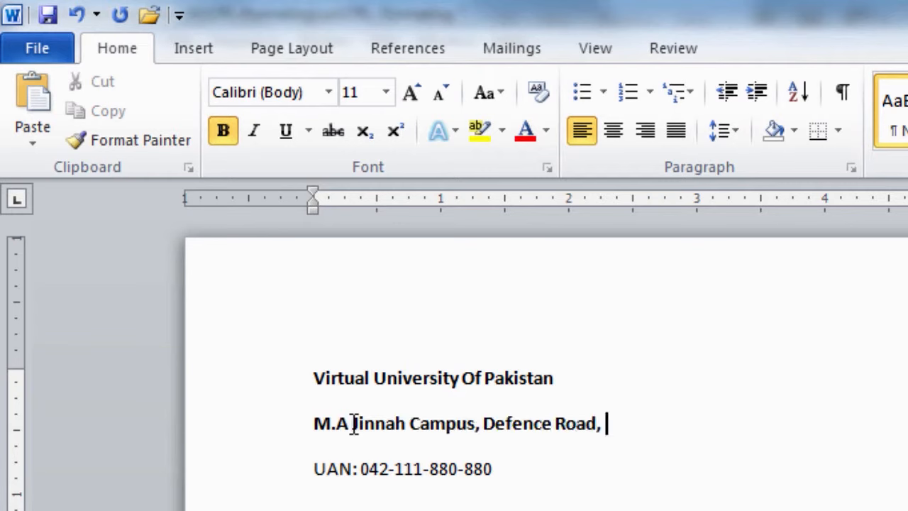
type(", Lahore")
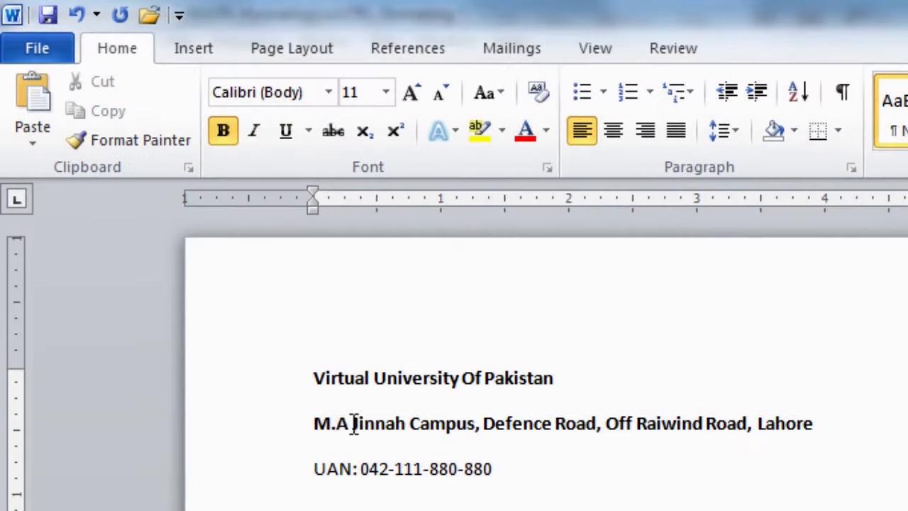
left_click(313, 468)
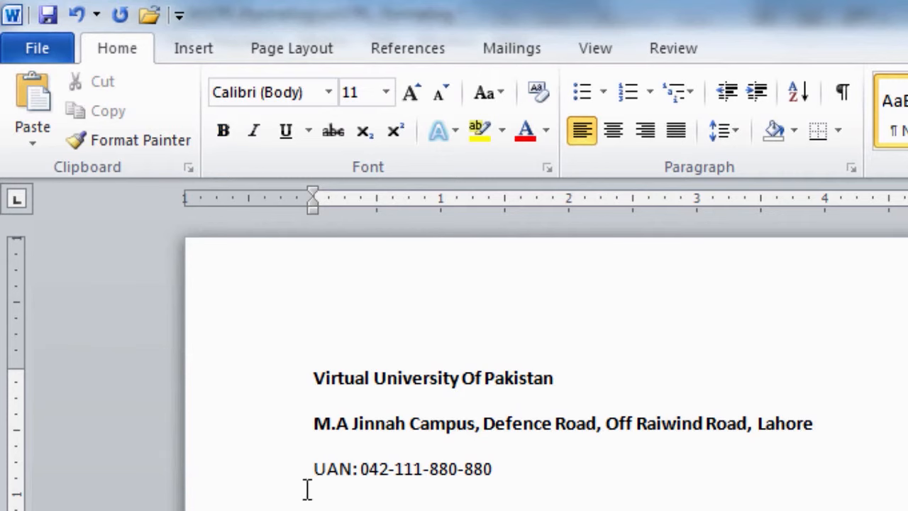
left_click_drag(314, 473, 497, 483)
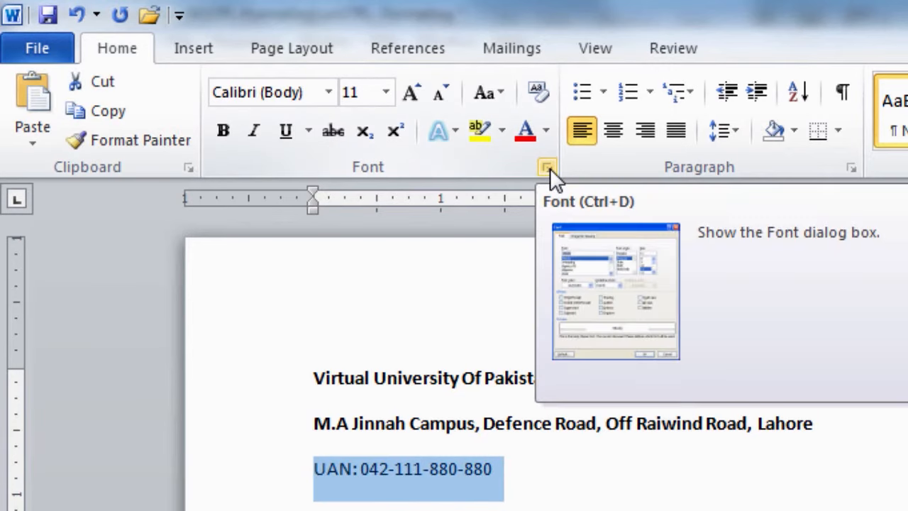
Set the UAN line's font style to Bold in the Font dialog.
left_click(550, 168)
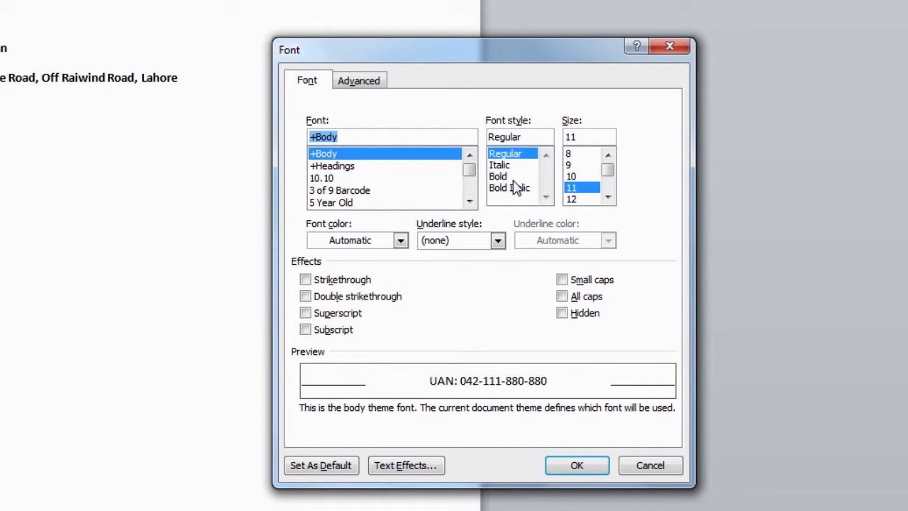
left_click(513, 179)
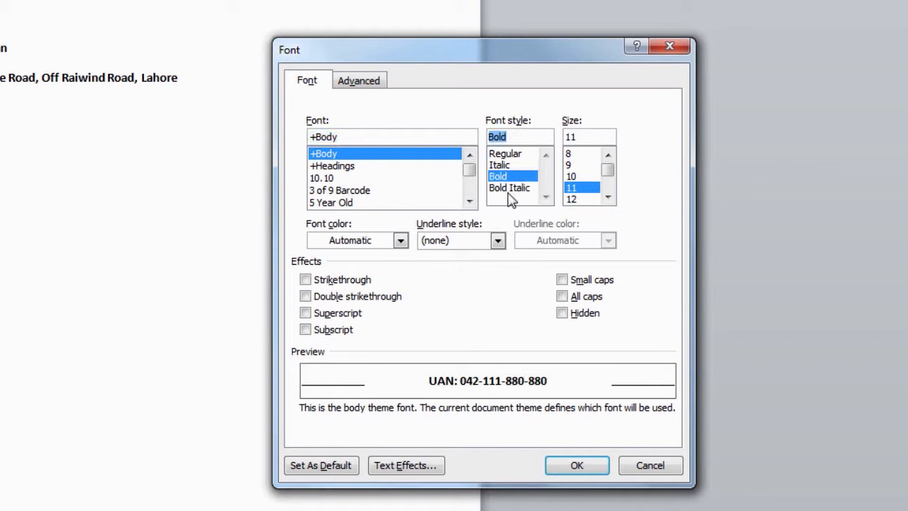
left_click(577, 466)
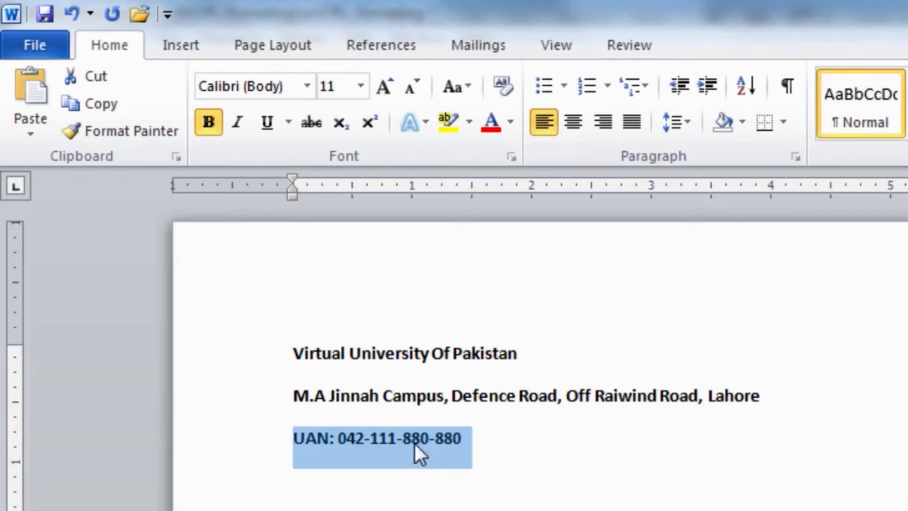
Make the UAN line italic with a thick-line underline style.
left_click(238, 132)
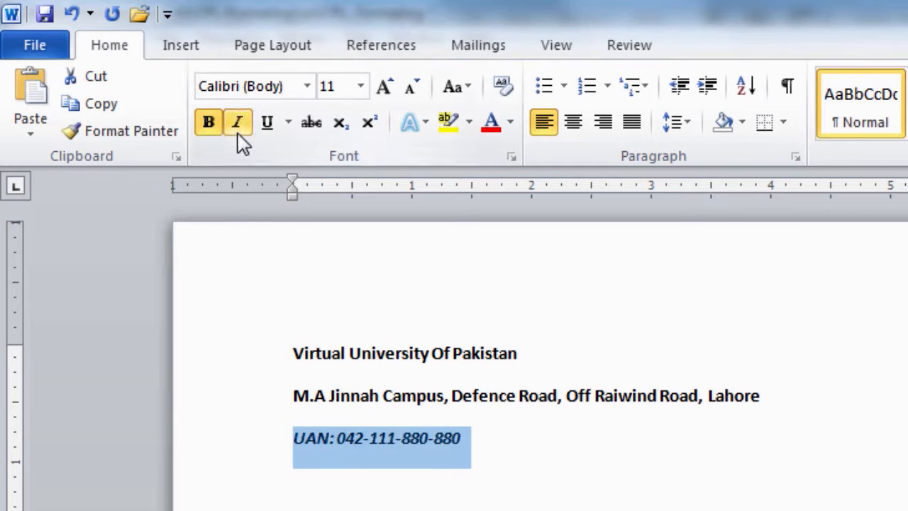
left_click(269, 135)
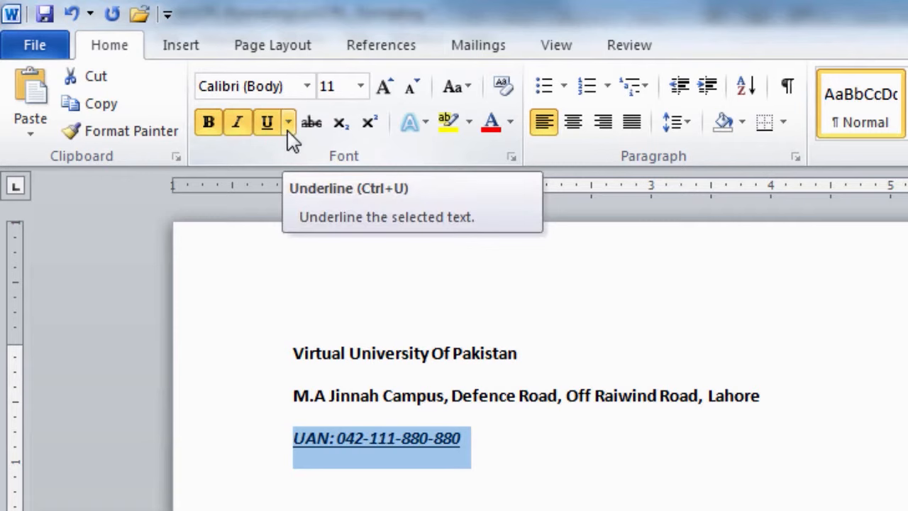
left_click(289, 123)
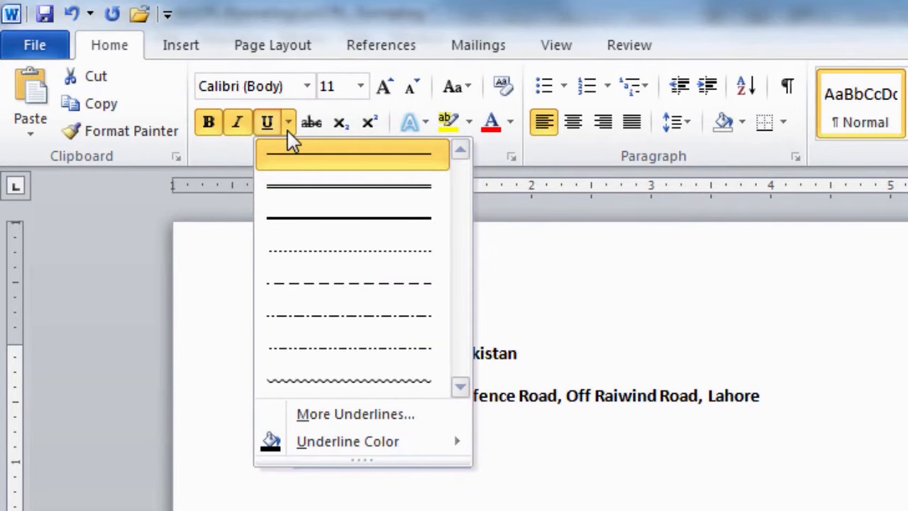
left_click(323, 220)
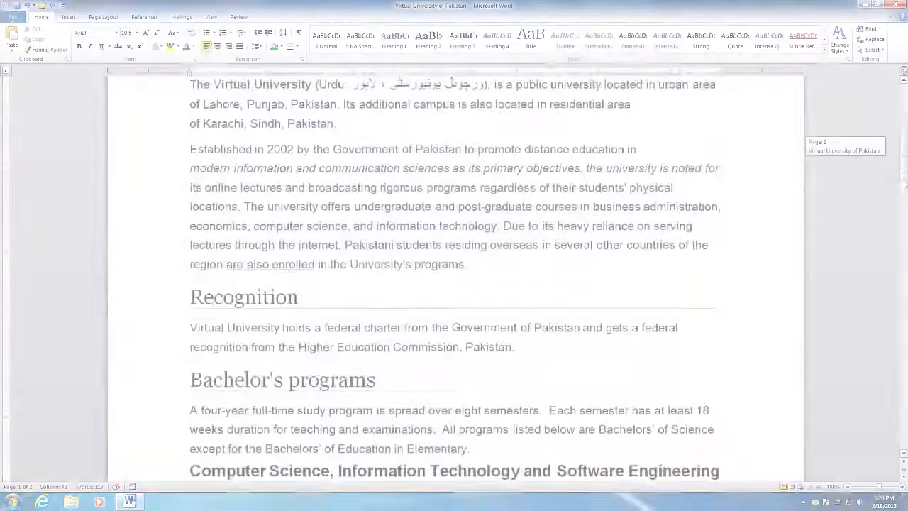
Indent the first line of the 'Established in 2002' paragraph with a Tab.
left_click_drag(905, 206, 901, 150)
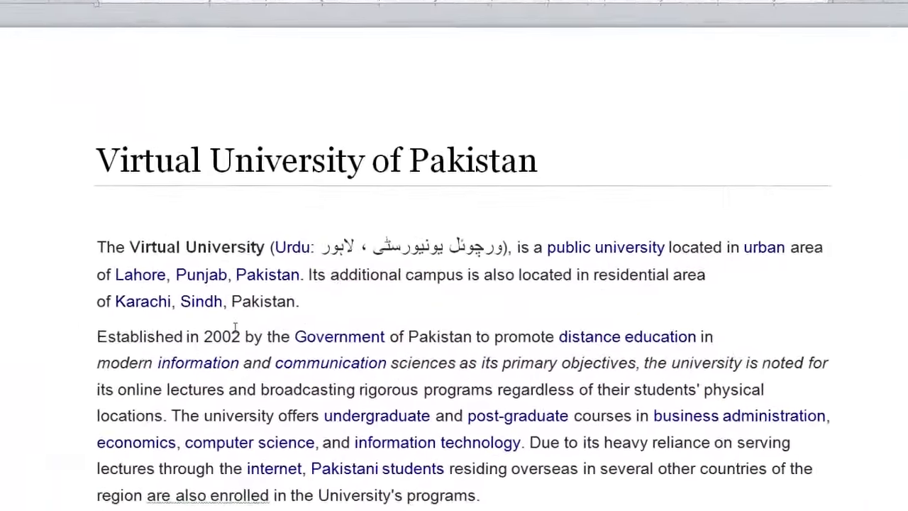
left_click(158, 322)
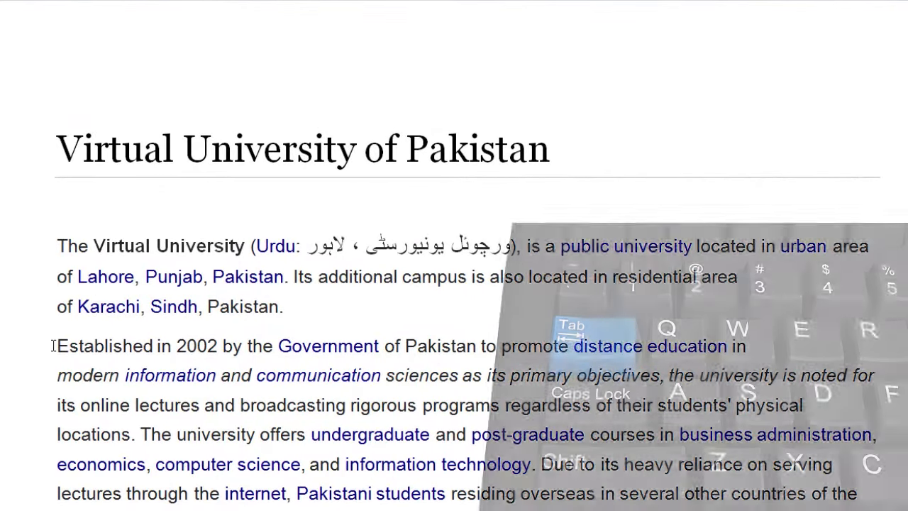
key("Tab")
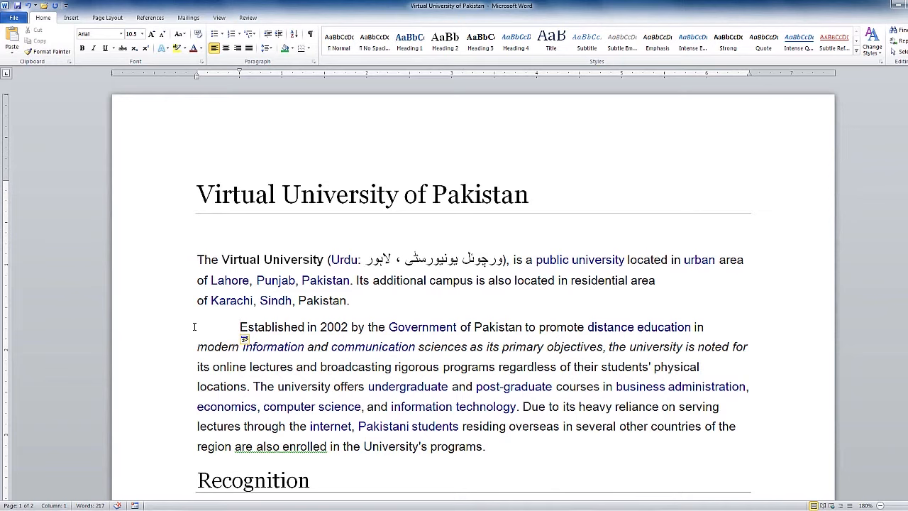
Set the 'Established in 2002' paragraph's line spacing to 2.0.
left_click_drag(241, 327, 490, 443)
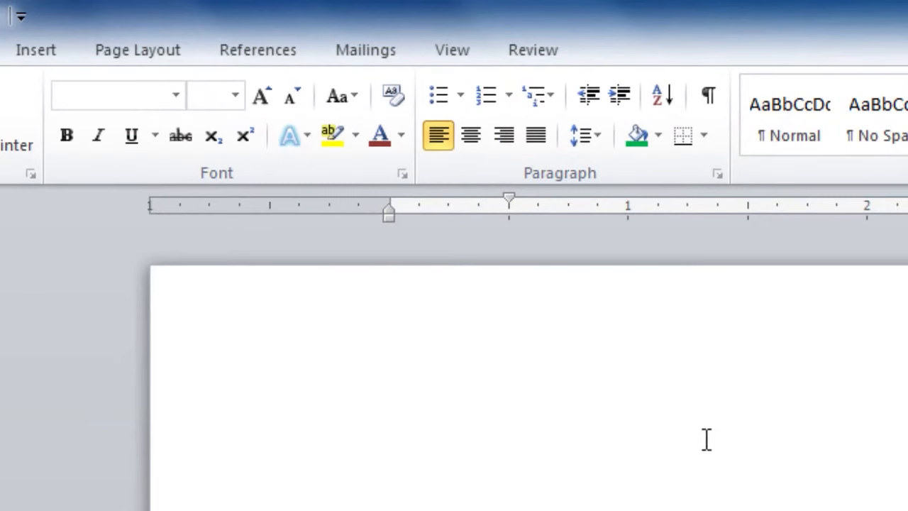
left_click(589, 141)
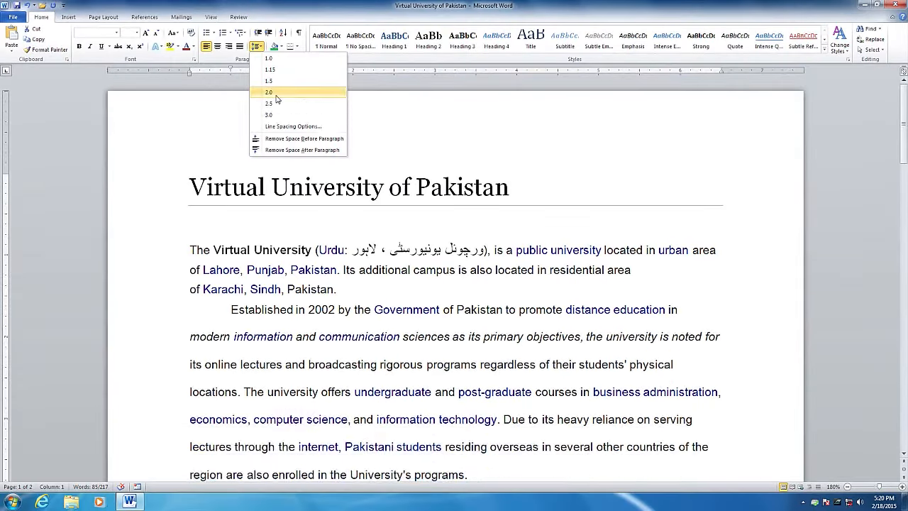
left_click(276, 94)
left_click_drag(901, 164, 903, 178)
left_click(230, 188)
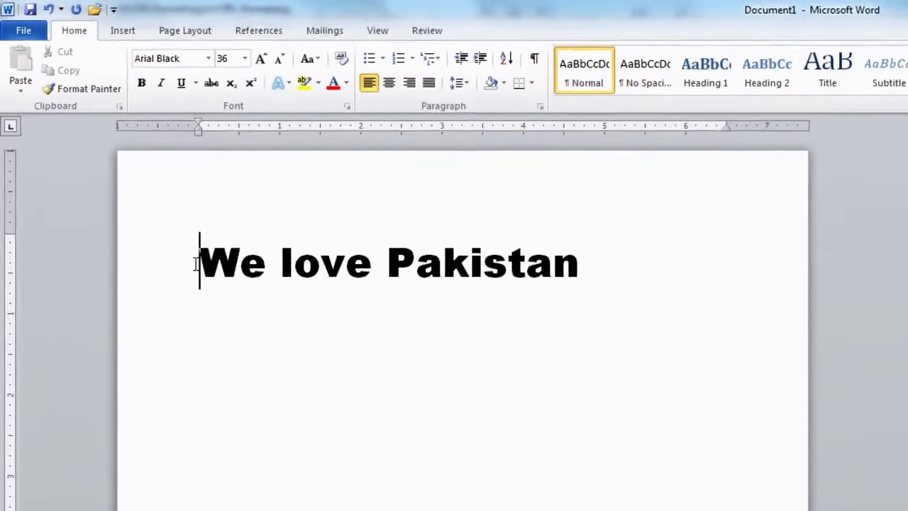
Cut the 'We love Pakistan' line and paste it back with Ctrl+V.
left_click_drag(197, 264, 544, 266)
right_click(580, 285)
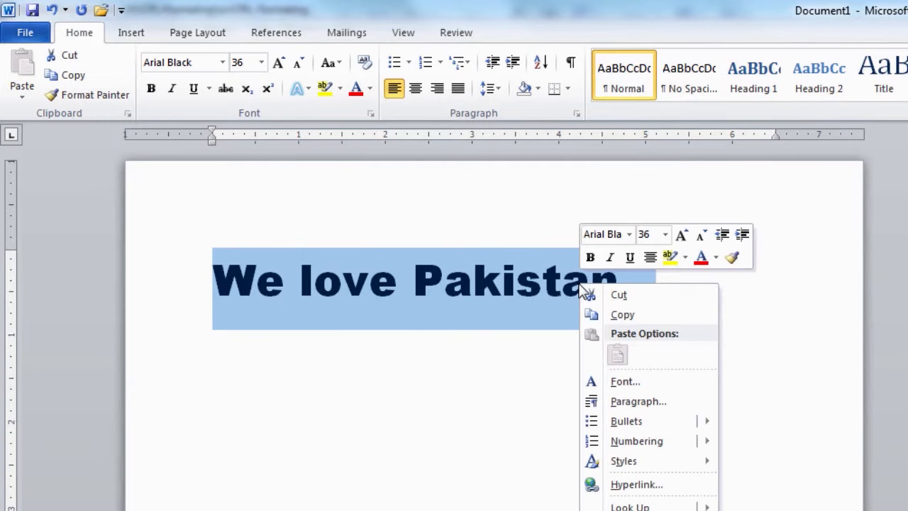
left_click(630, 301)
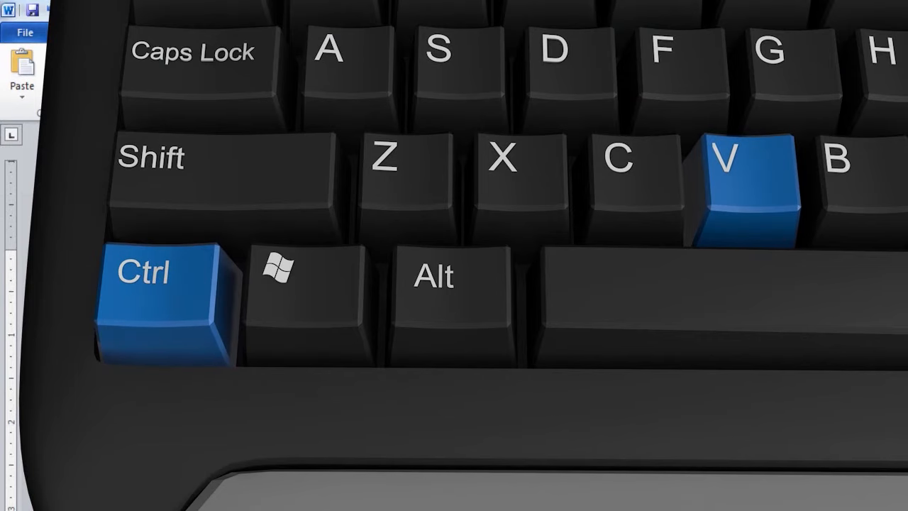
key("ctrl+v")
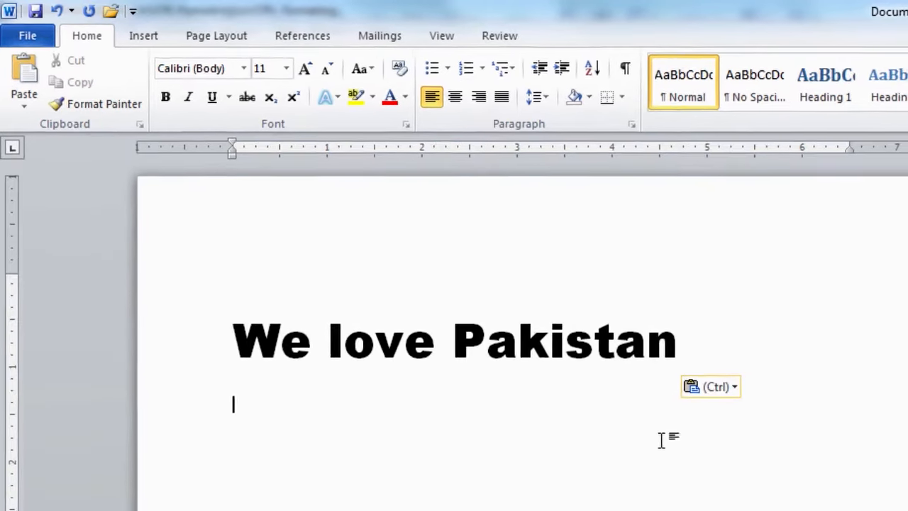
Paste two more copies of 'We love Pakistan', the last with Keep Source Formatting.
left_click(35, 112)
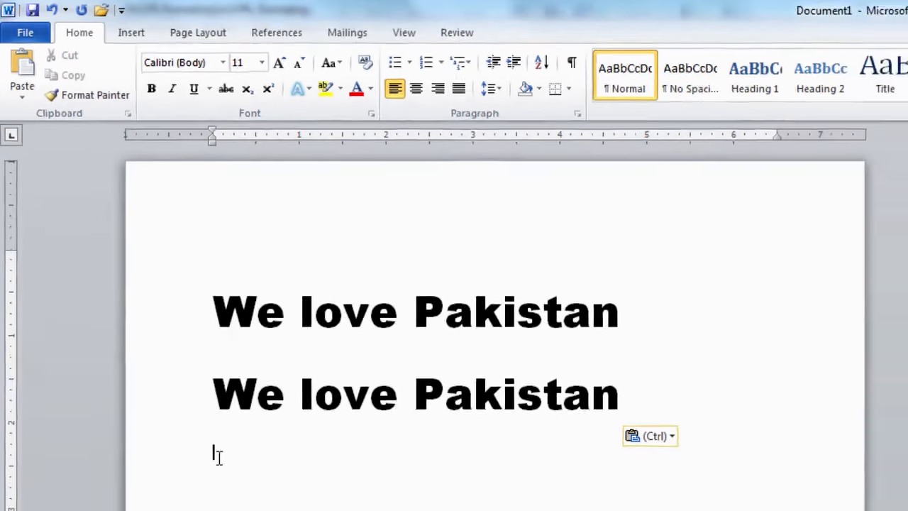
right_click(259, 510)
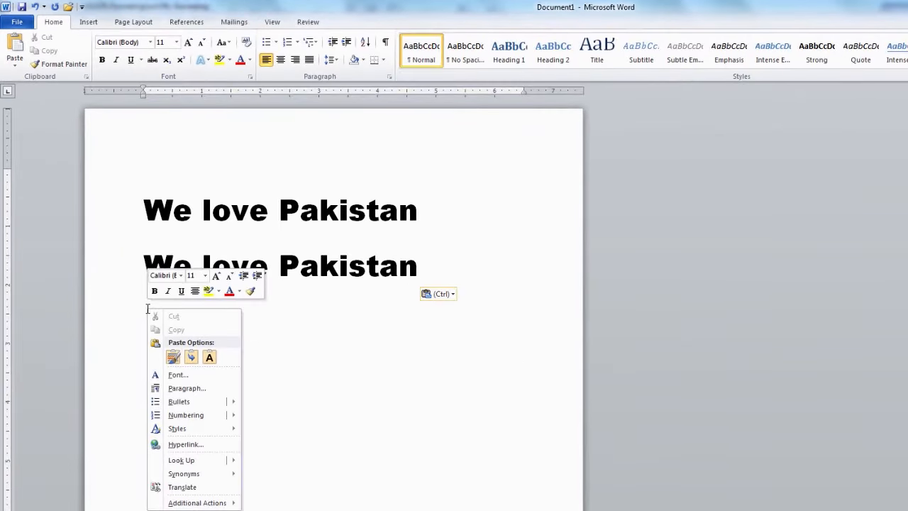
left_click(173, 358)
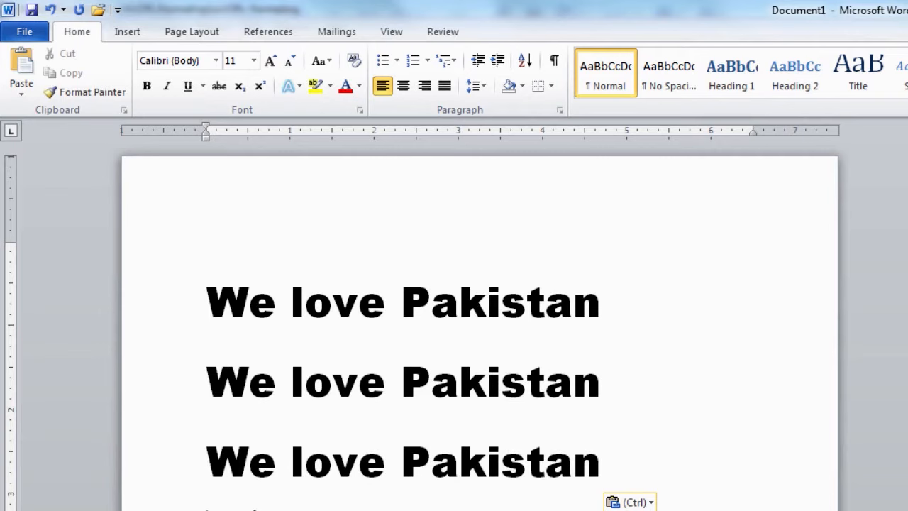
Delete the third 'We love Pakistan' copy, leaving two identical lines.
left_click(209, 460)
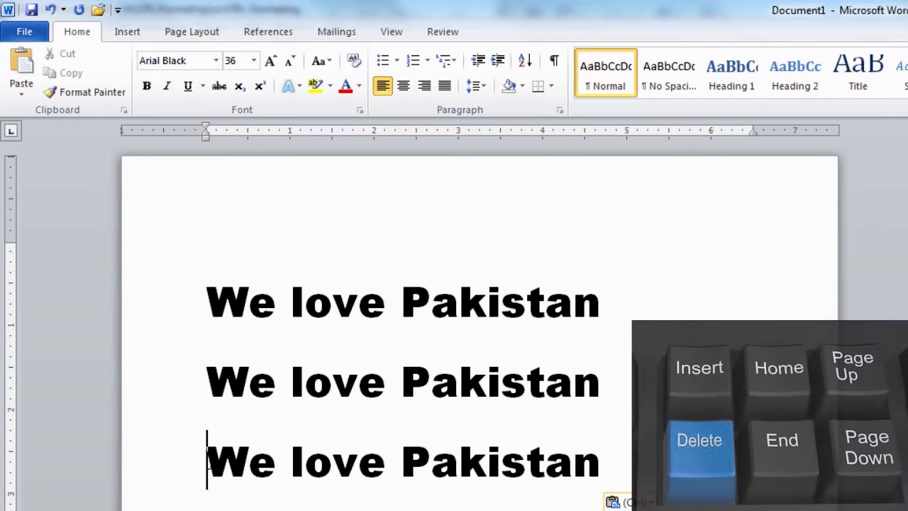
key("Delete")
key("Delete")
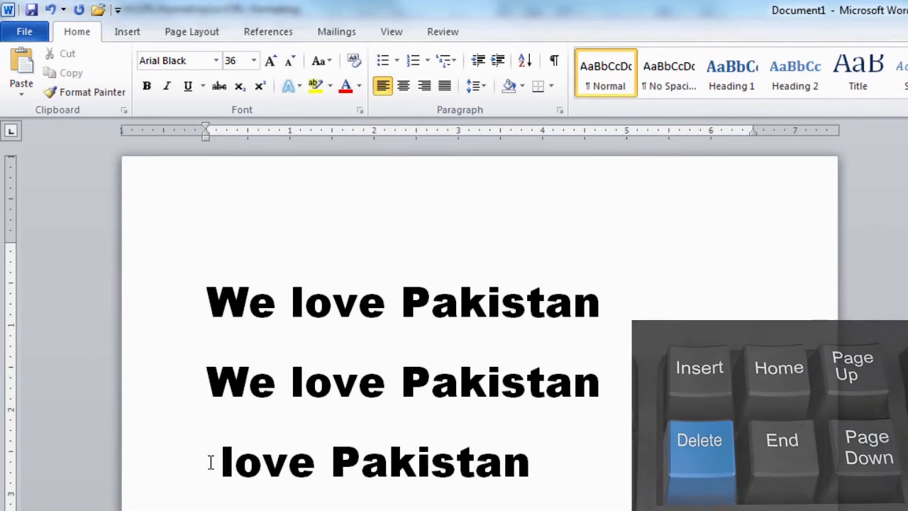
left_click(315, 465)
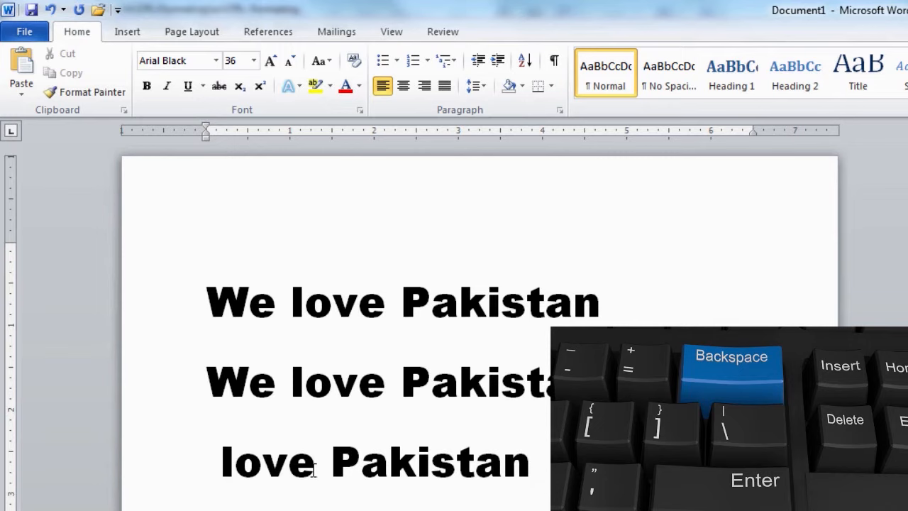
key("BackSpace")
key("BackSpace")
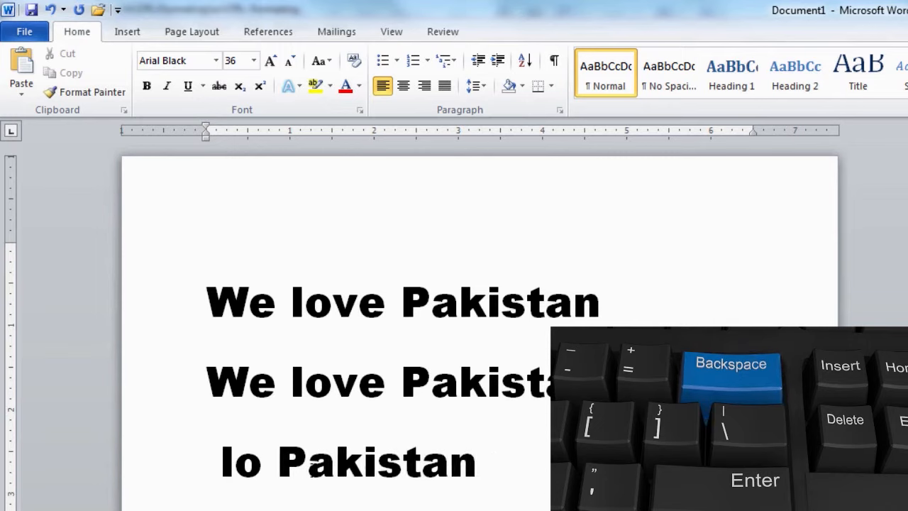
key("BackSpace")
key("BackSpace")
key("BackSpace")
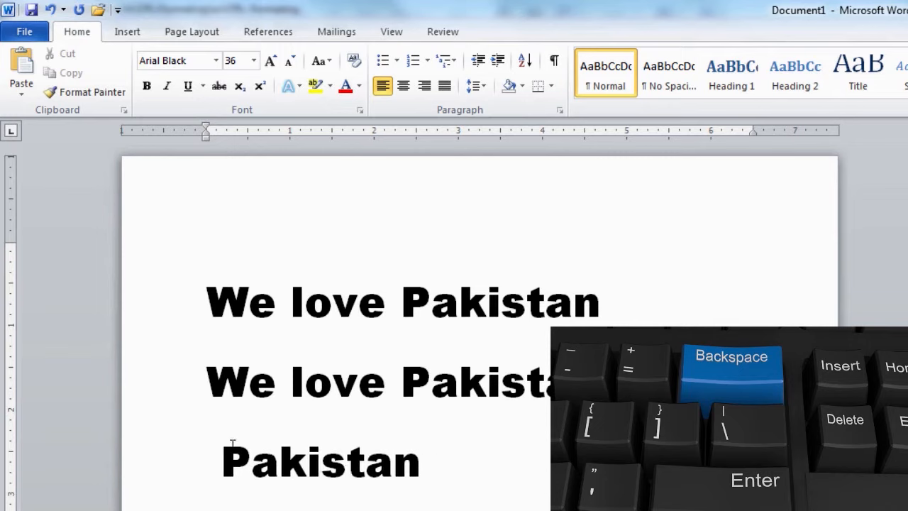
left_click_drag(208, 458, 440, 466)
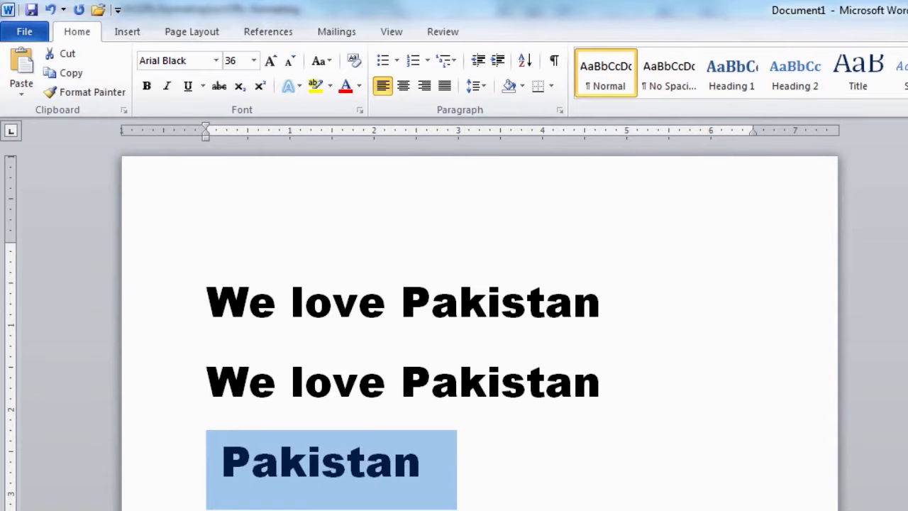
key("BackSpace")
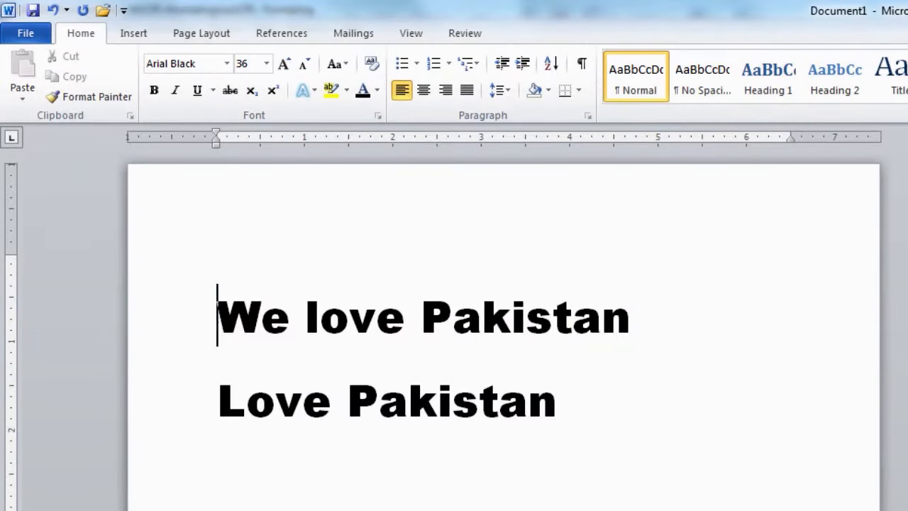
Select the first line, 'We love Pakistan'.
left_click_drag(216, 315, 487, 320)
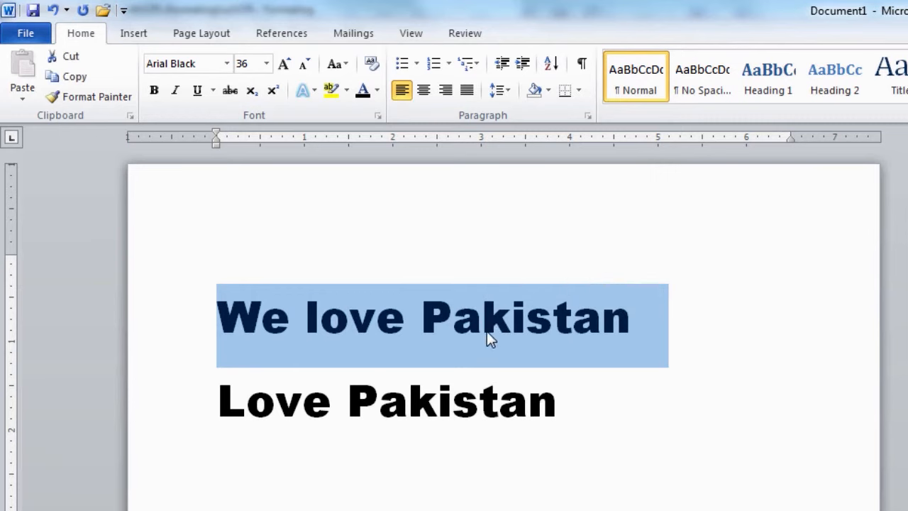
Colour the first line 'We love Pakistan' green and deselect it, leaving 'Love Pakistan' black.
left_click(377, 91)
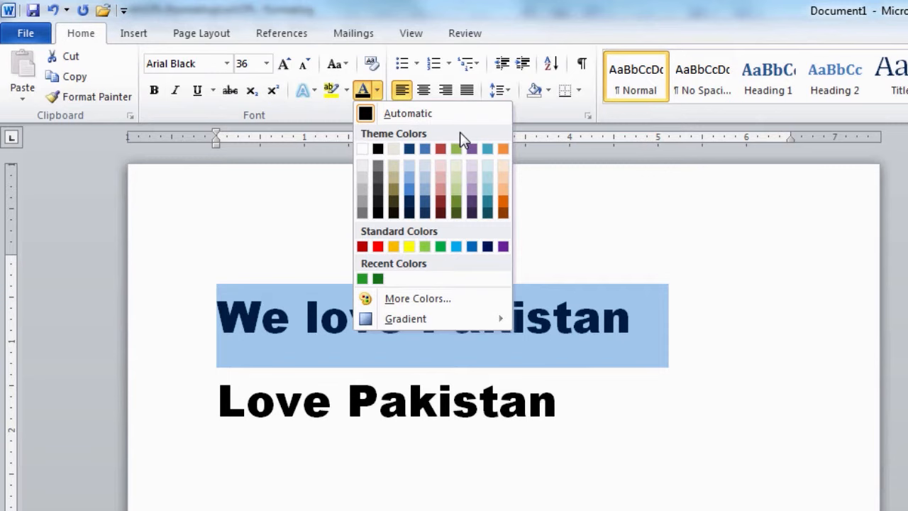
left_click(455, 200)
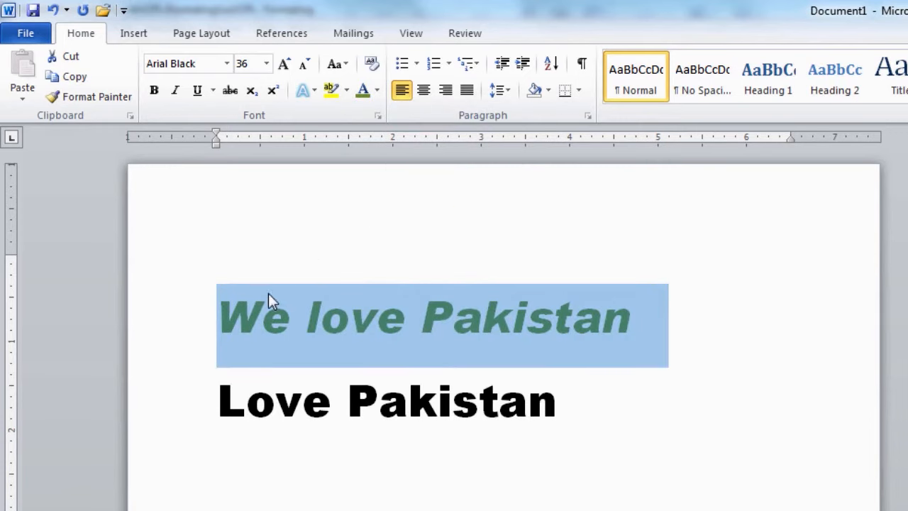
left_click(211, 317)
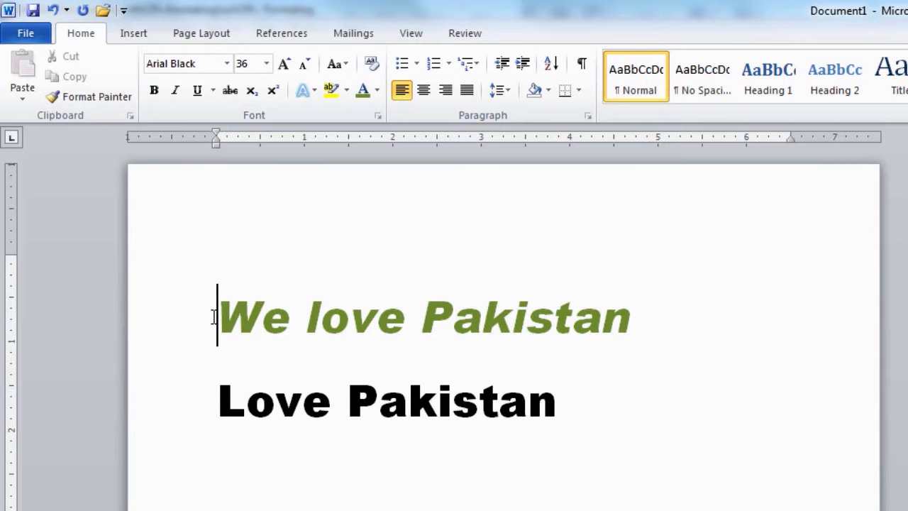
left_click(378, 94)
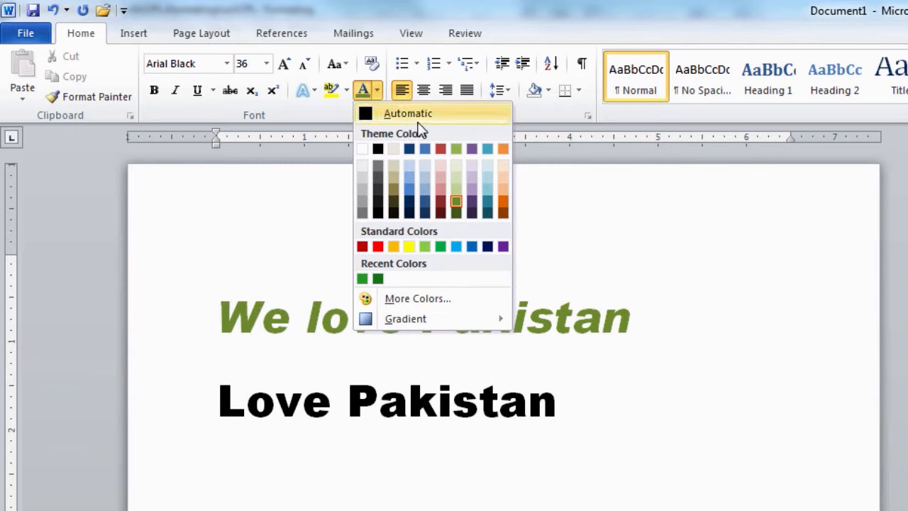
left_click(552, 222)
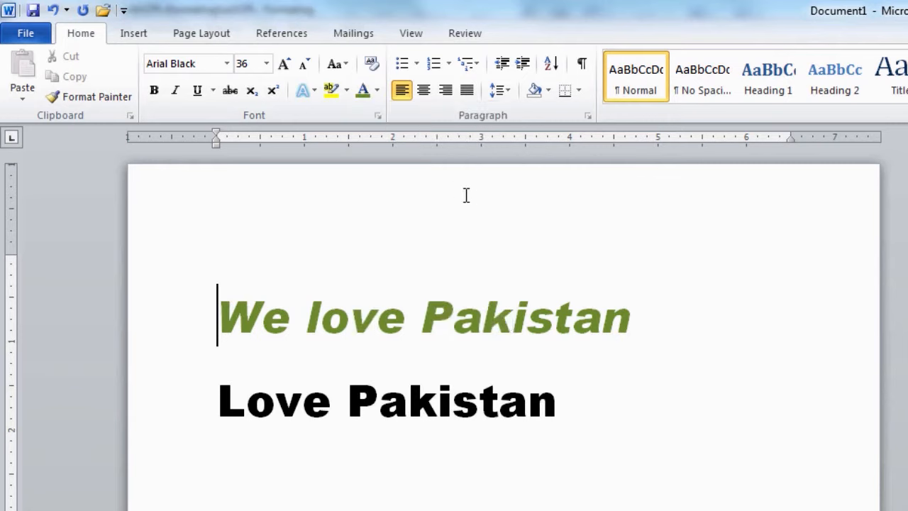
Apply the same green font colour to the 'Love Pakistan' line.
left_click_drag(217, 401, 594, 406)
left_click(362, 100)
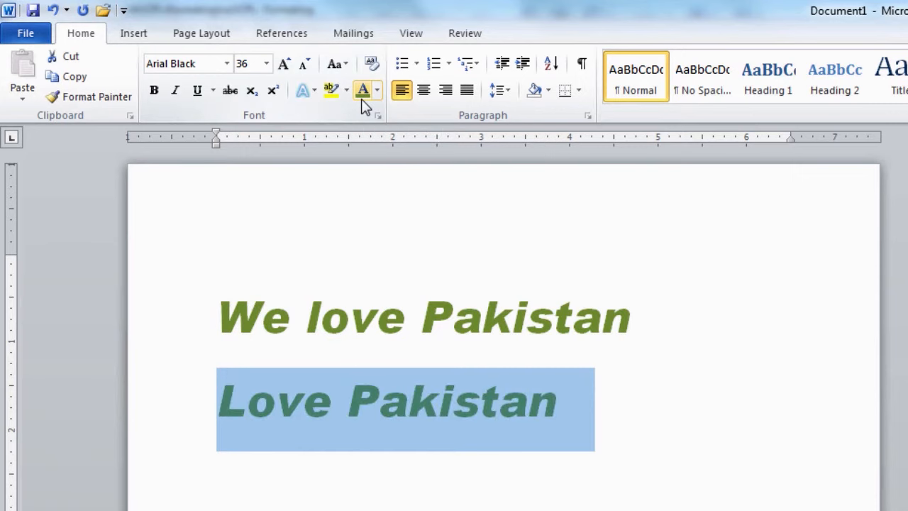
left_click(216, 319)
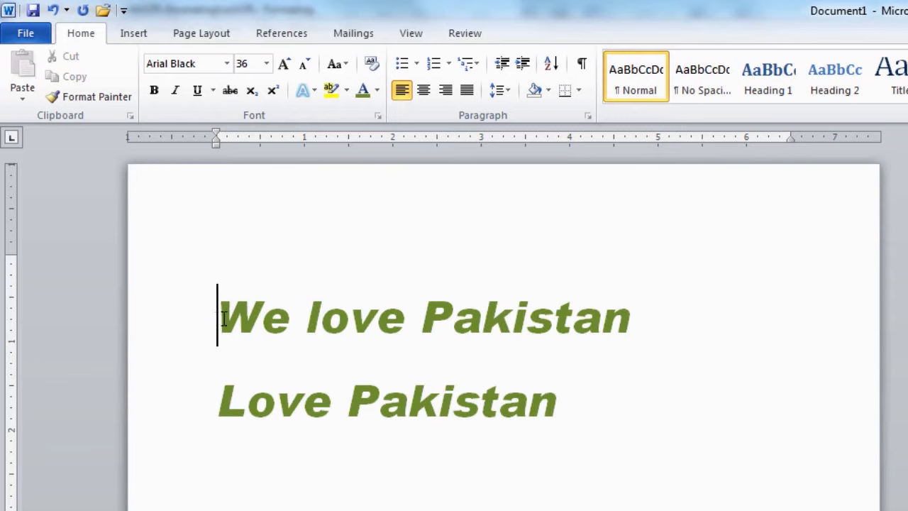
Give 'We love Pakistan' a custom darker green of RGB 50, 160, 44.
left_click_drag(217, 319, 458, 322)
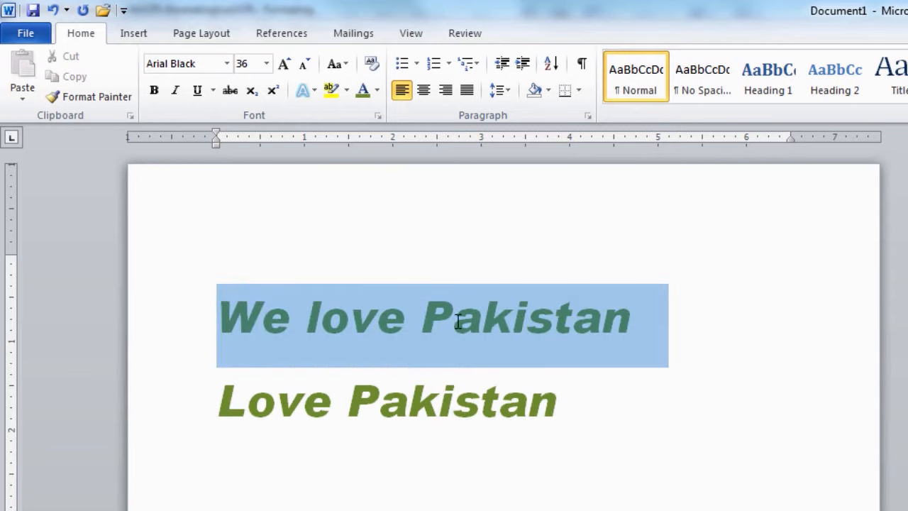
left_click(377, 91)
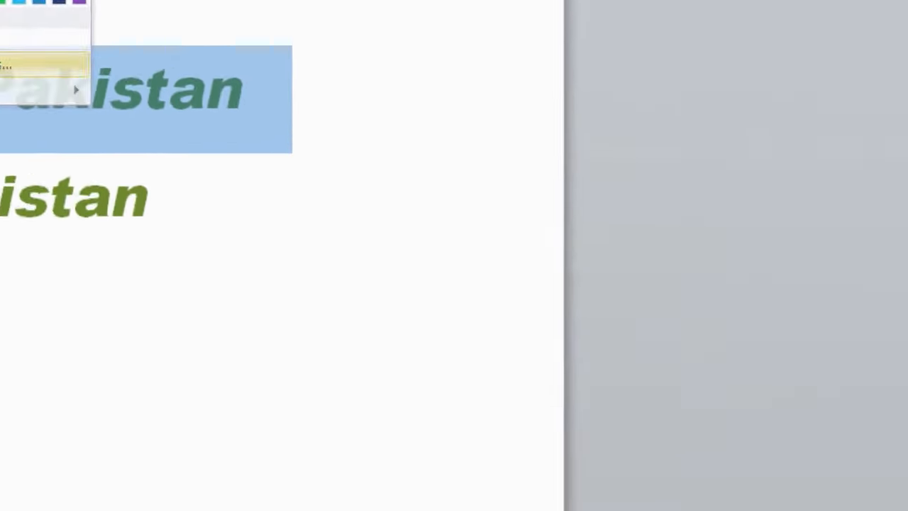
left_click(431, 304)
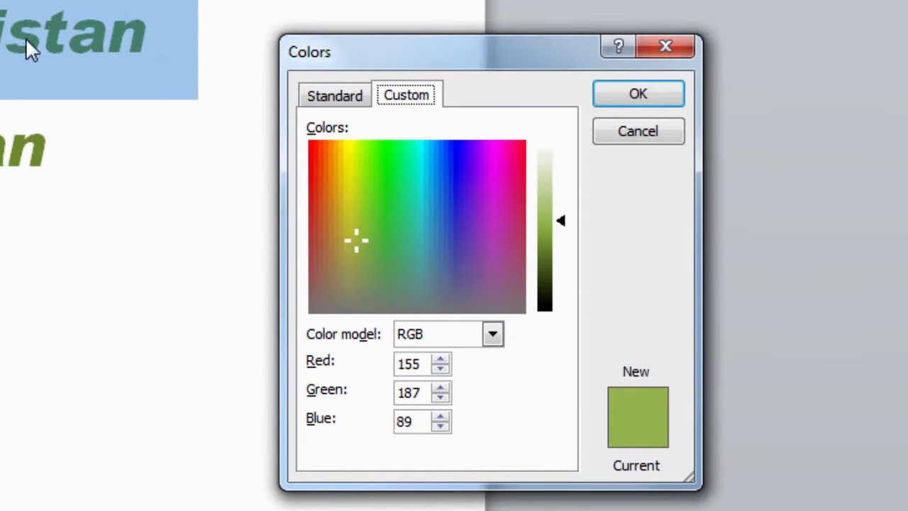
left_click_drag(377, 238, 379, 213)
left_click_drag(560, 221, 561, 250)
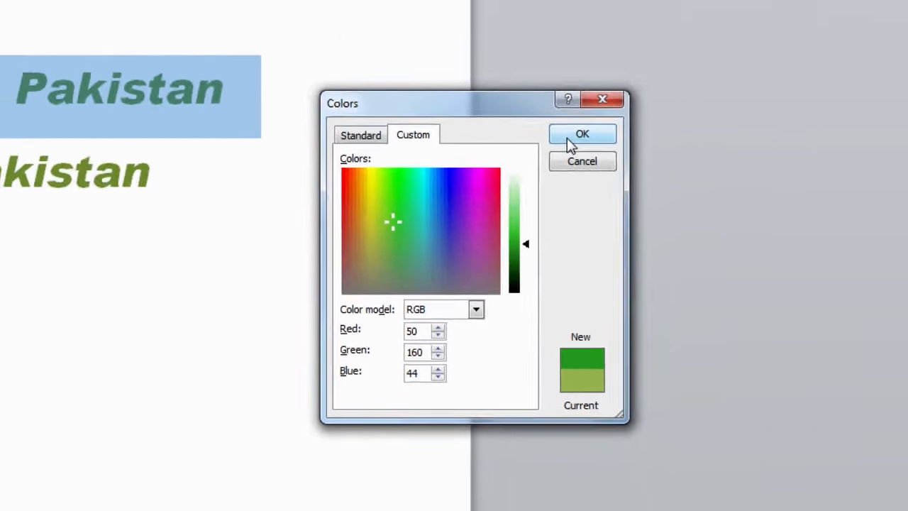
left_click(582, 135)
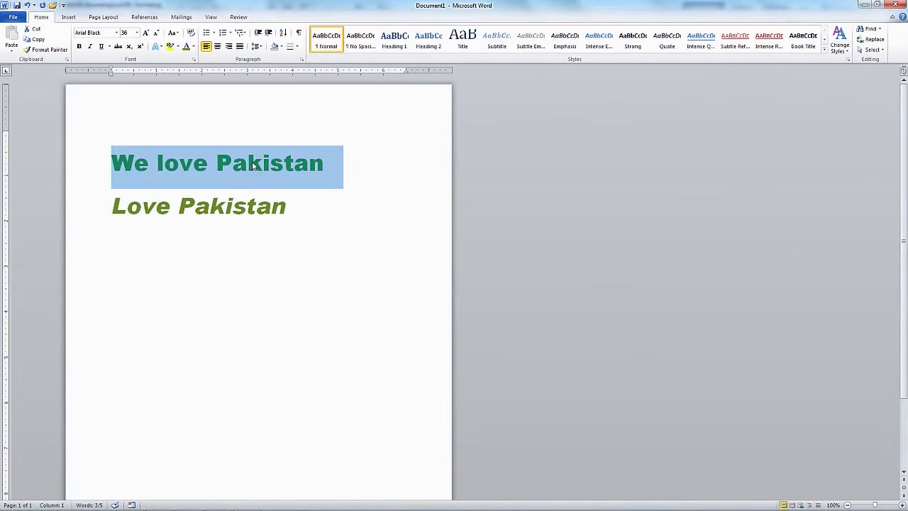
Deselect the recoloured 'We love Pakistan' heading.
left_click(111, 163)
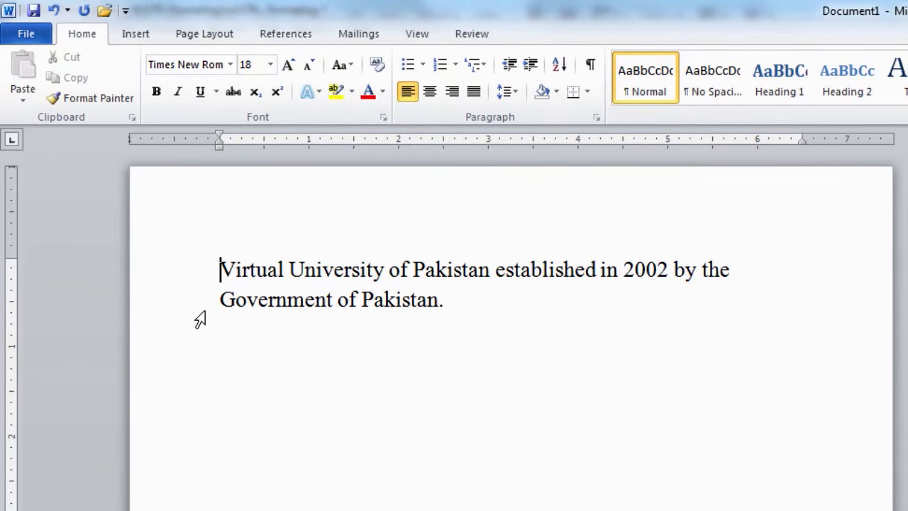
Align the Virtual University paragraph right, centre and left, then leave it justified.
left_click_drag(221, 270, 448, 319)
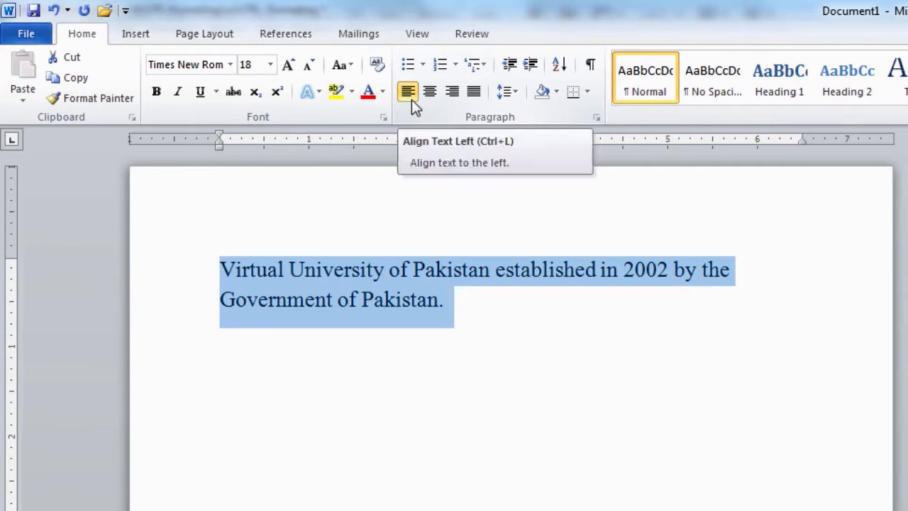
left_click(452, 92)
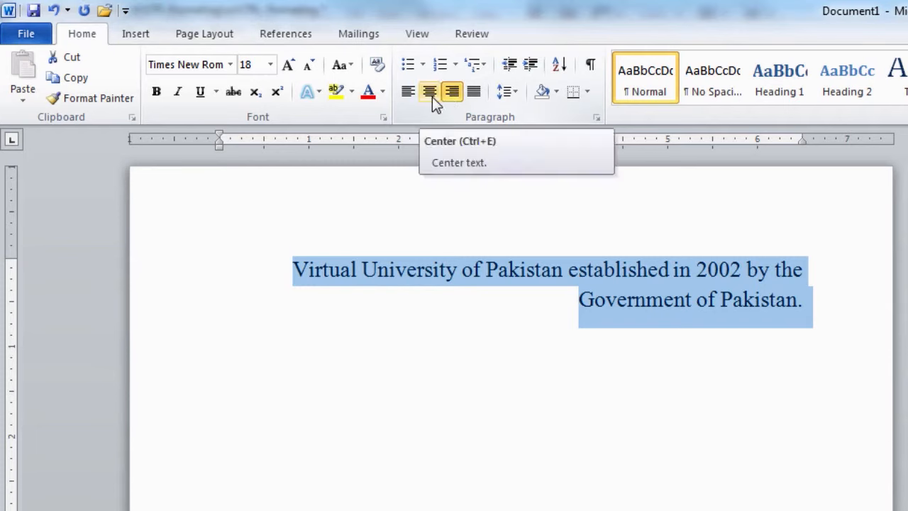
left_click(430, 92)
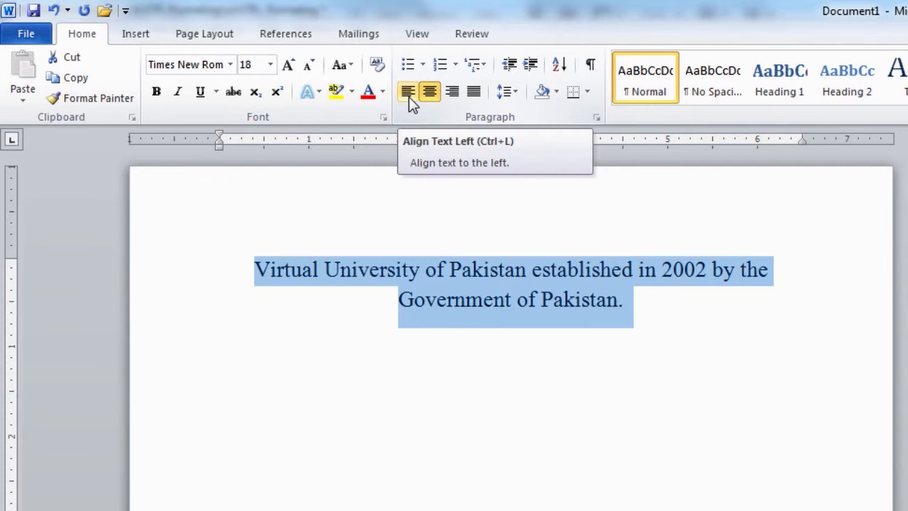
left_click(409, 97)
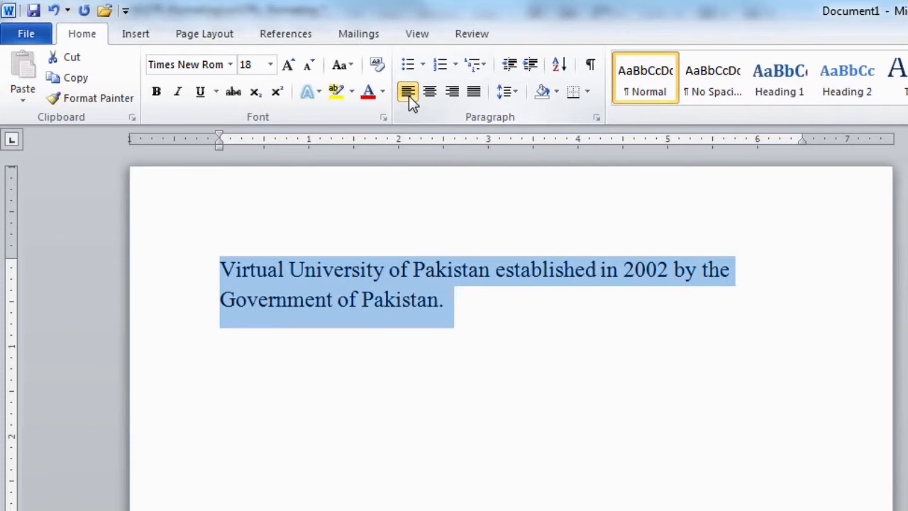
left_click(474, 96)
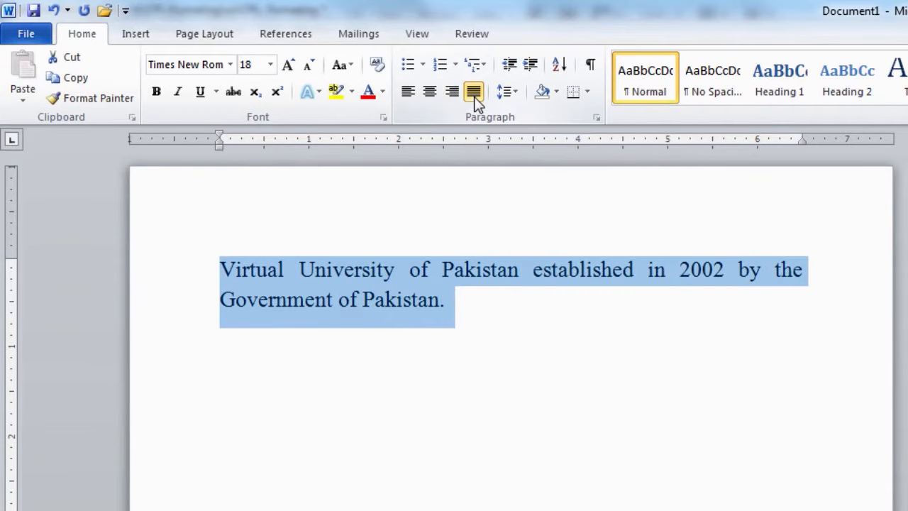
left_click(675, 289)
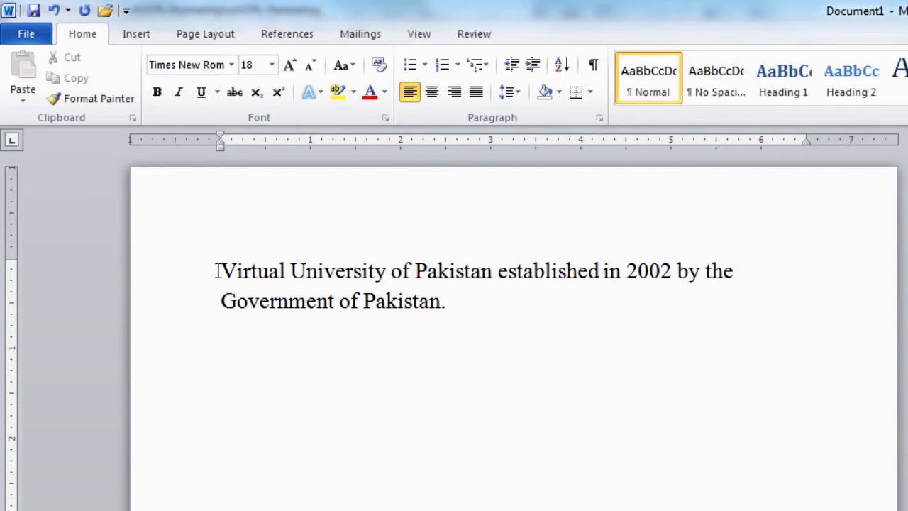
Select 'Virtual University' and open Insert Hyperlink from its context menu.
left_click_drag(217, 271, 363, 272)
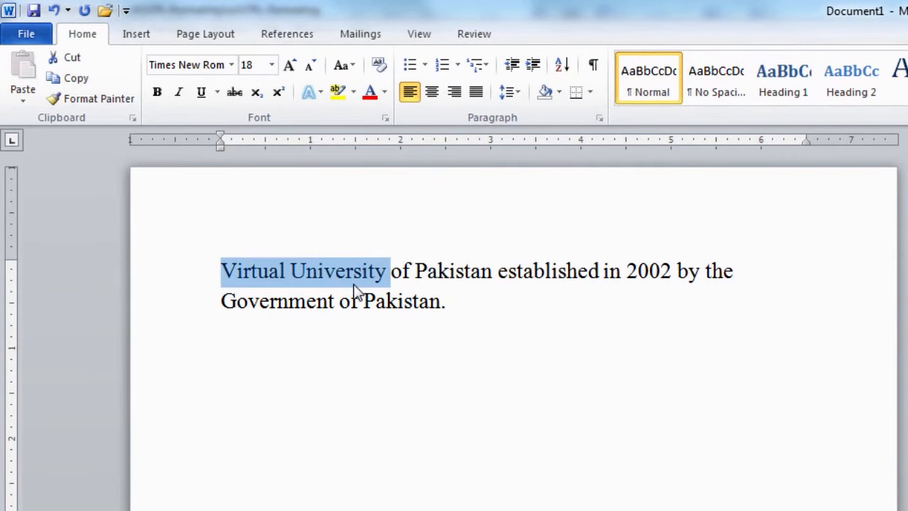
right_click(357, 286)
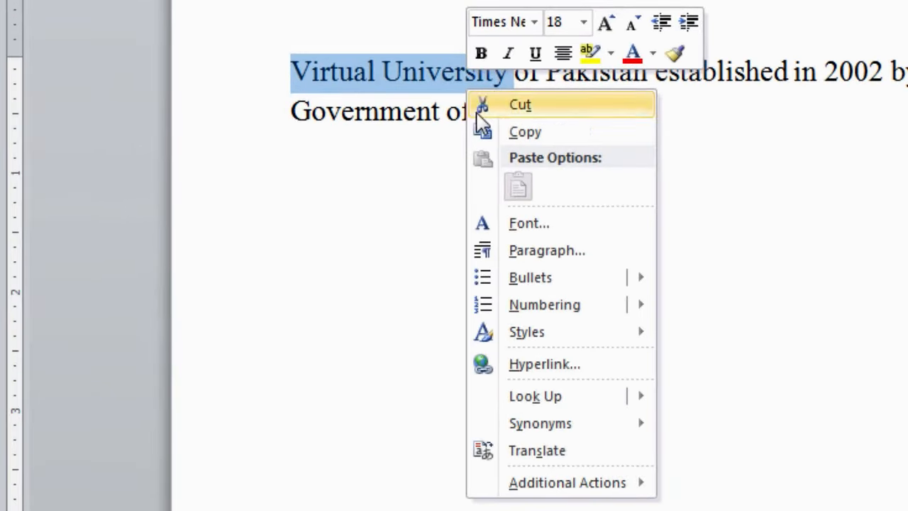
left_click(542, 375)
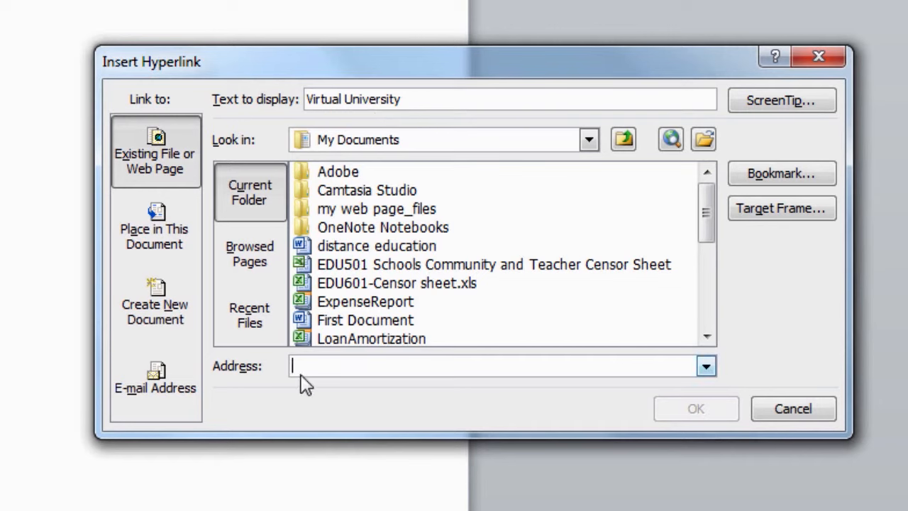
type("www")
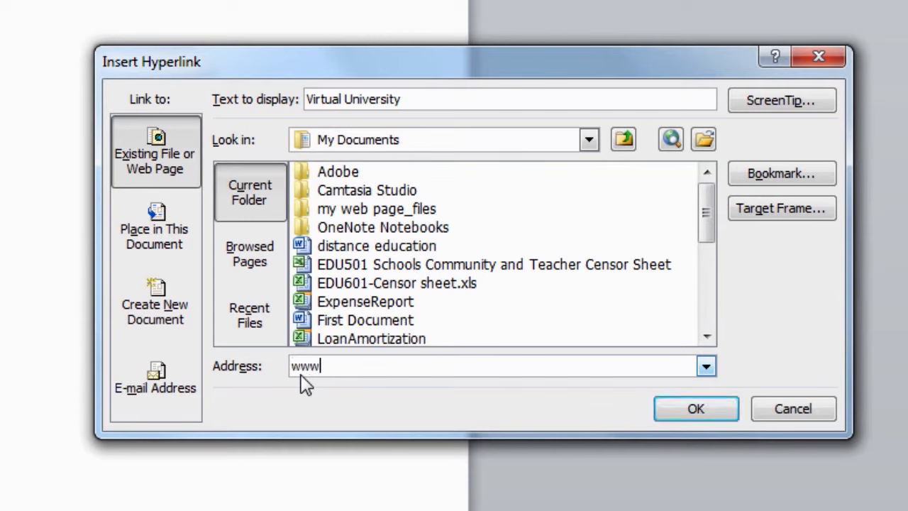
type(".vu.edu")
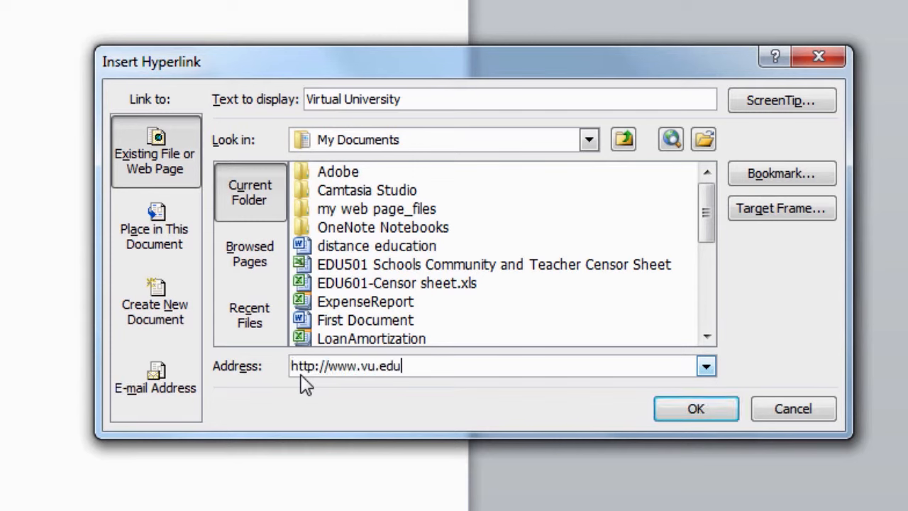
type(".pk")
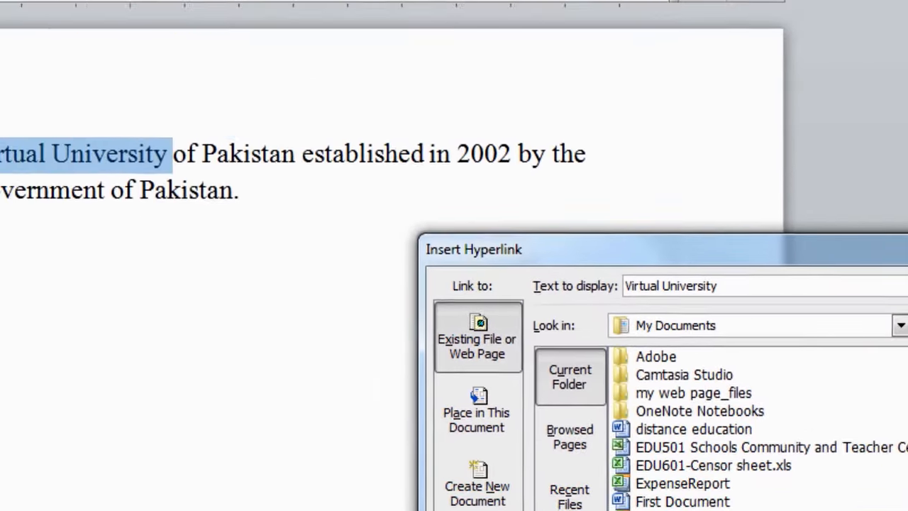
left_click(703, 416)
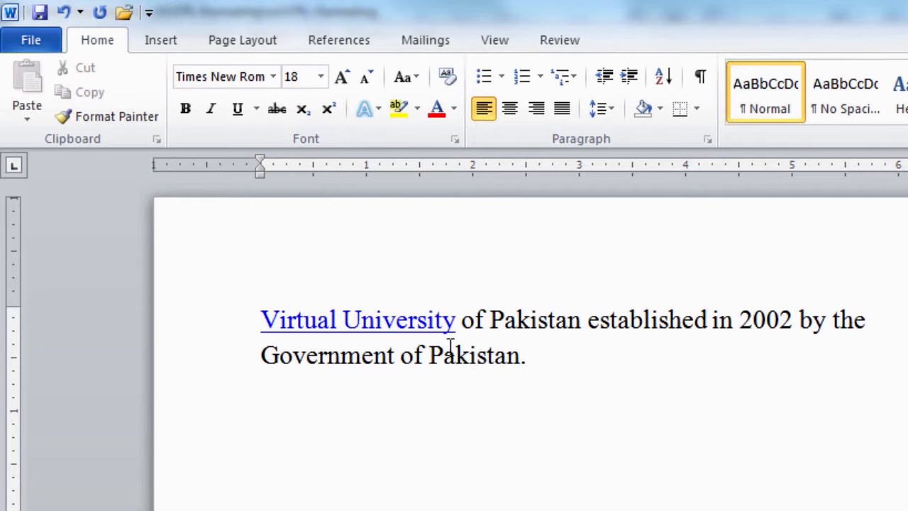
mouse_move(368, 336)
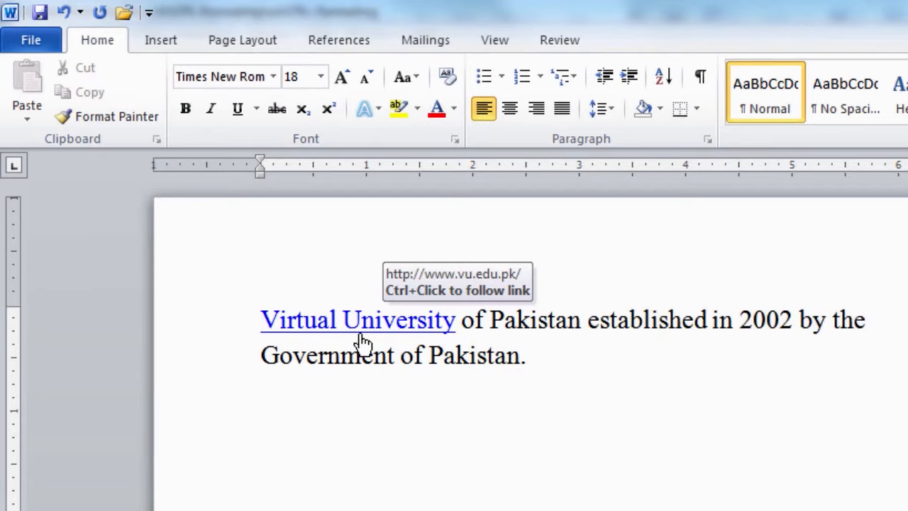
left_click(361, 339, "ctrl")
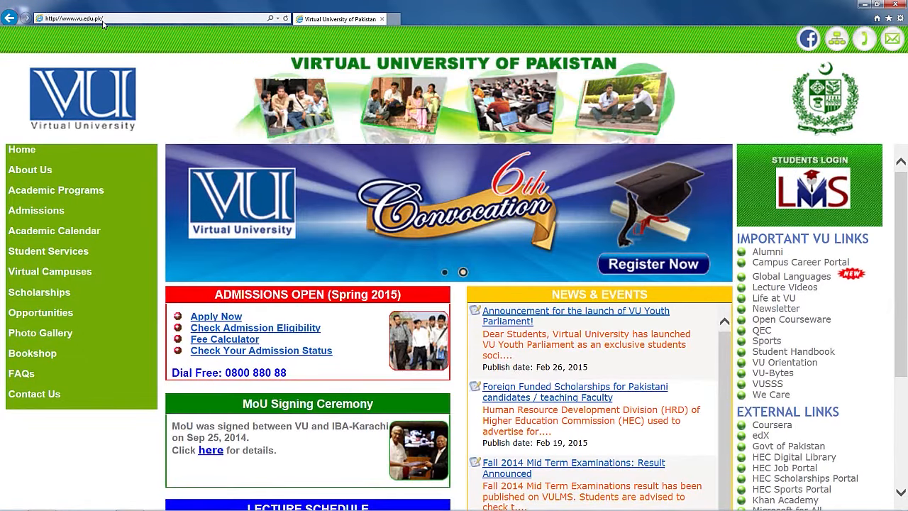
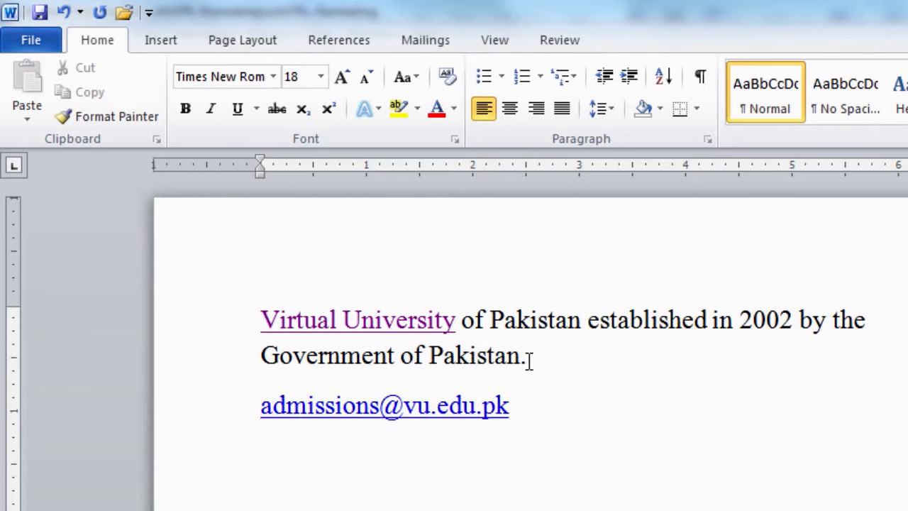
Add the admissions e-mail address on a new line so it becomes a blue mailto link.
key("Return")
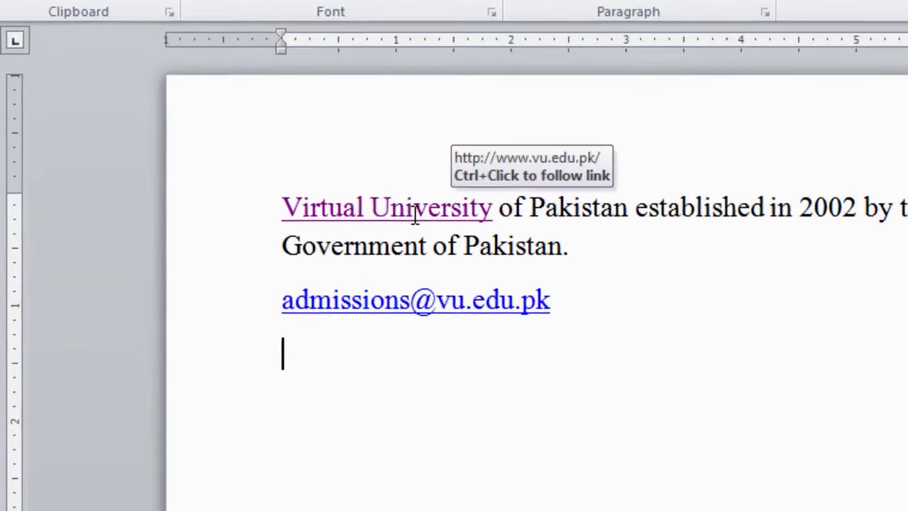
right_click(383, 327)
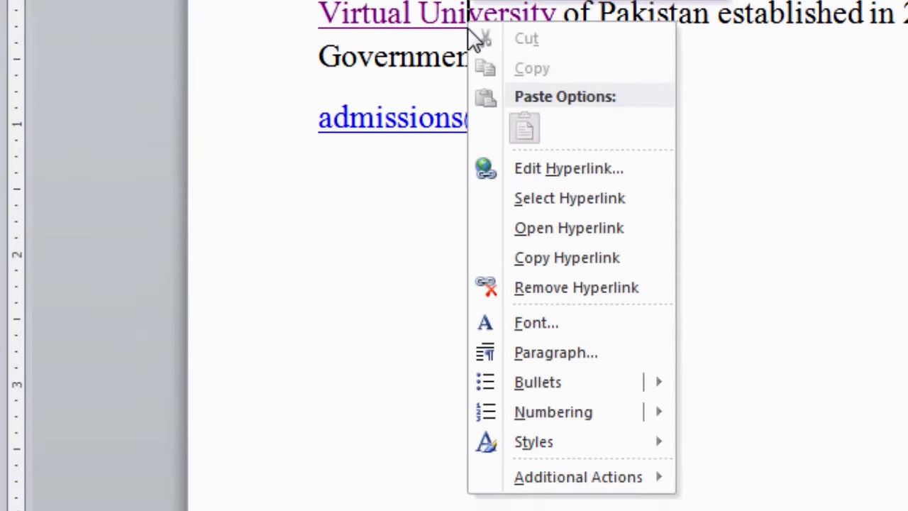
Choose Edit Hyperlink for the Virtual University link.
left_click(551, 172)
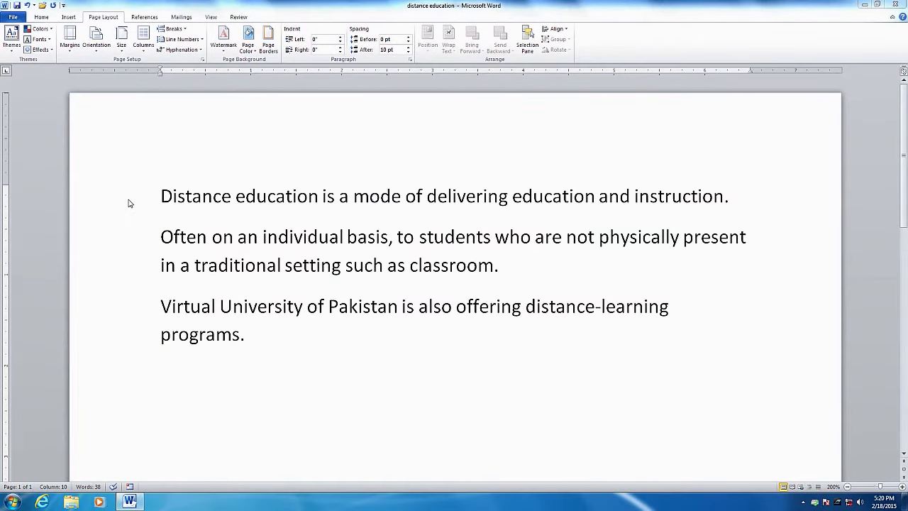
Open the page border settings of Borders and Shading for the distance education document.
left_click(513, 329)
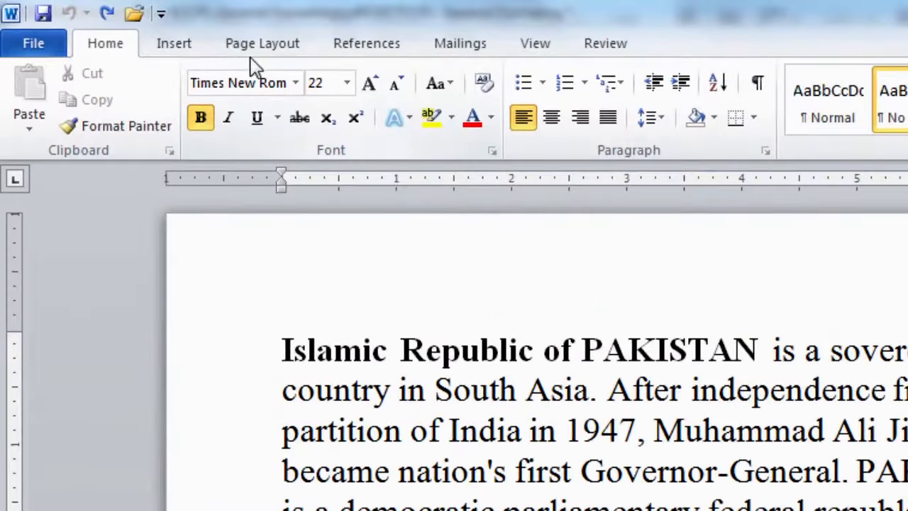
left_click(259, 51)
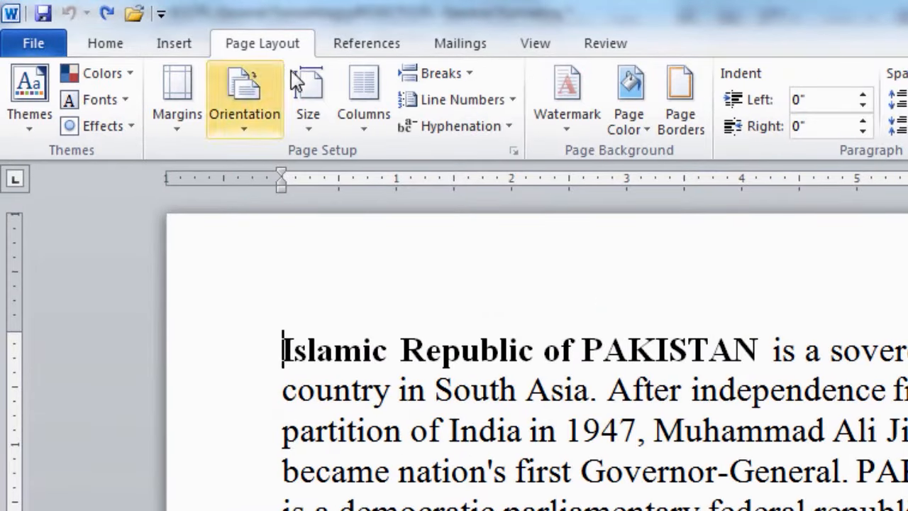
left_click(677, 125)
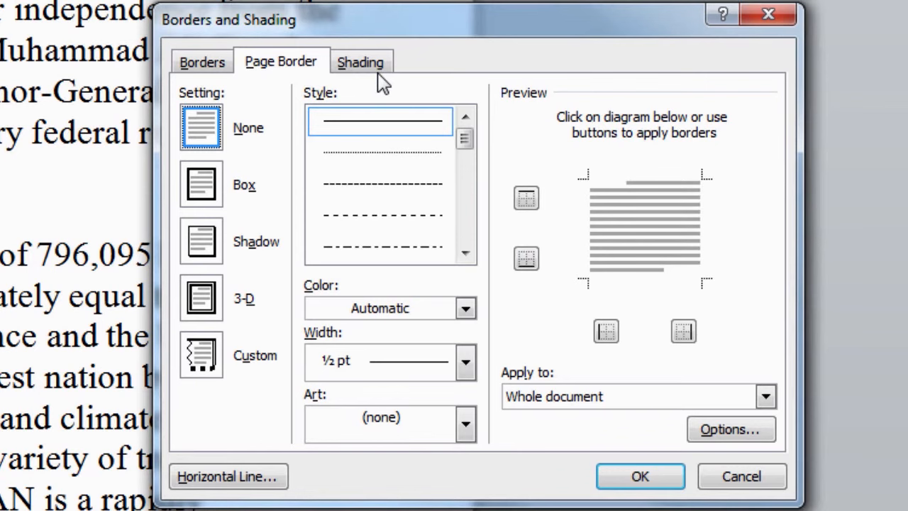
Compare the Page Border and Shading tabs, then pick a Box border on the Borders tab.
left_click(214, 66)
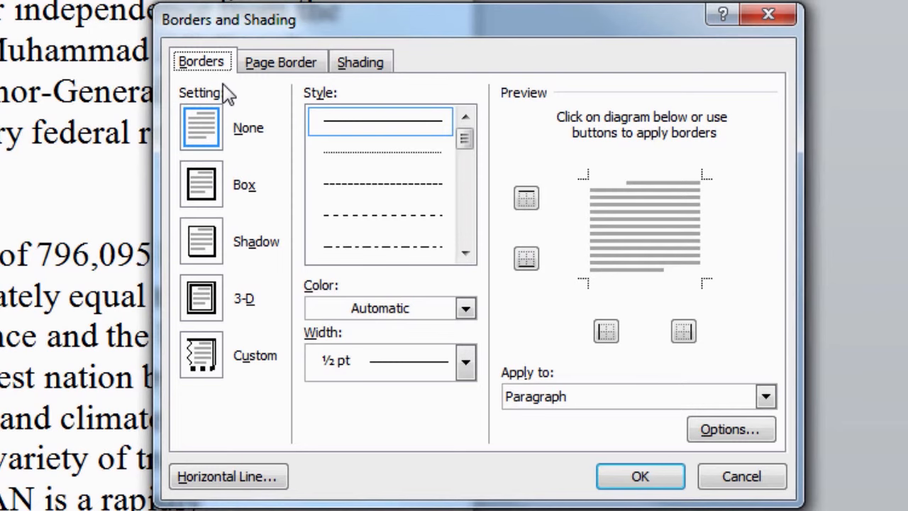
left_click(272, 69)
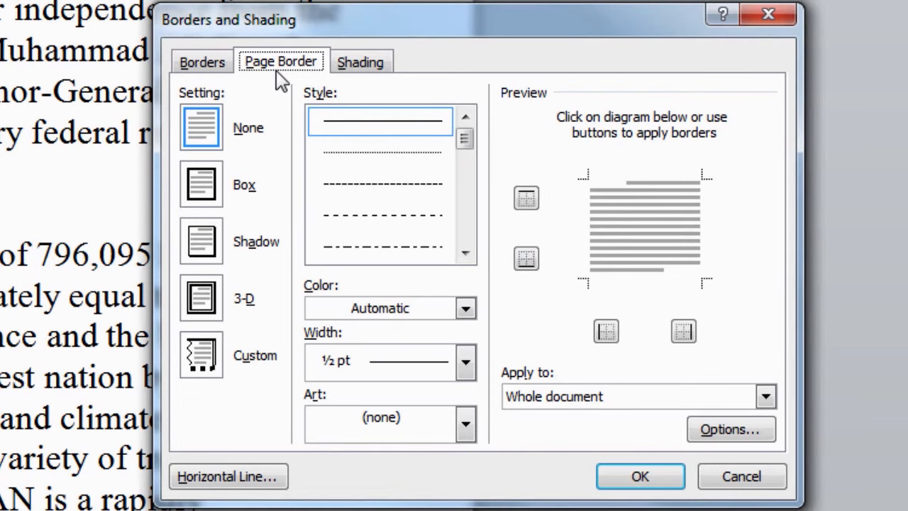
left_click(360, 71)
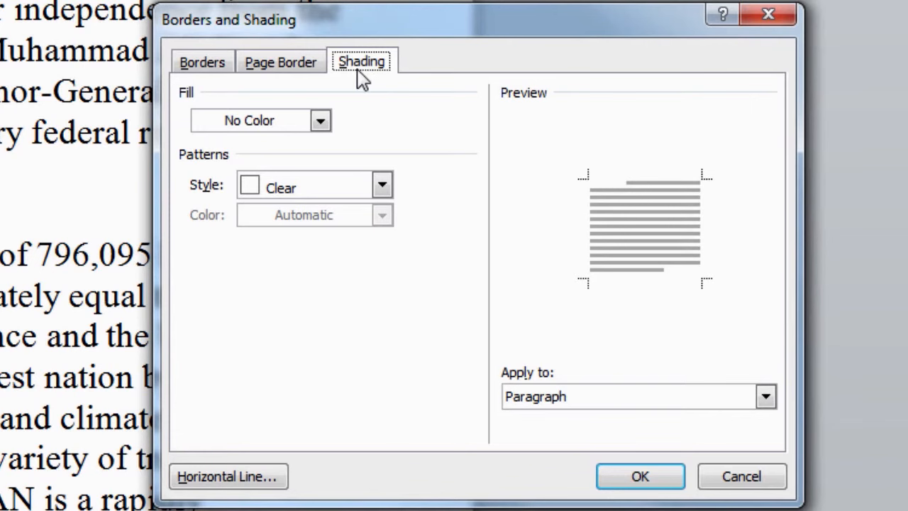
left_click(222, 72)
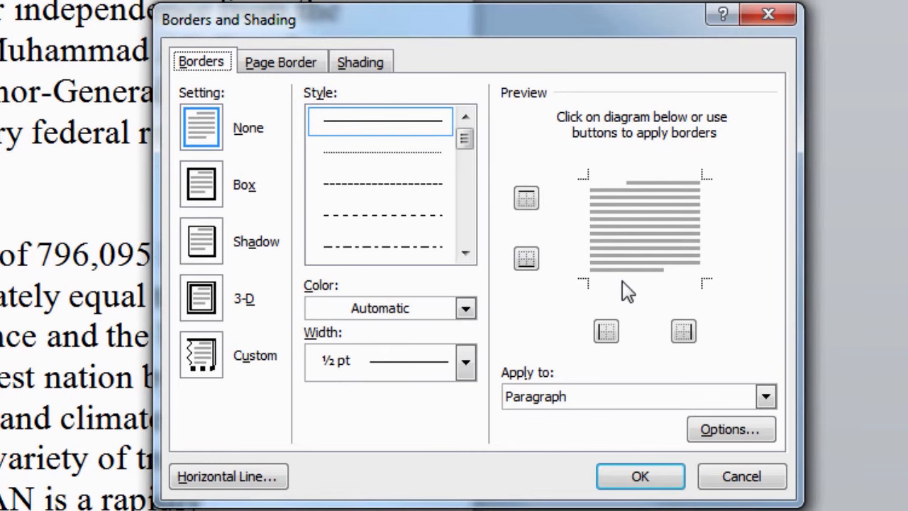
left_click(210, 190)
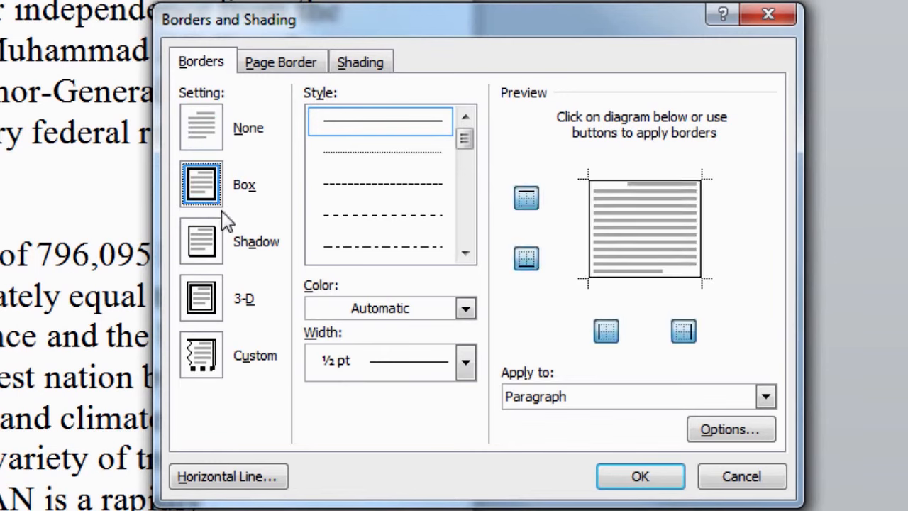
Try the Shadow, 3-D and Custom border settings, settling on Shadow.
left_click(212, 257)
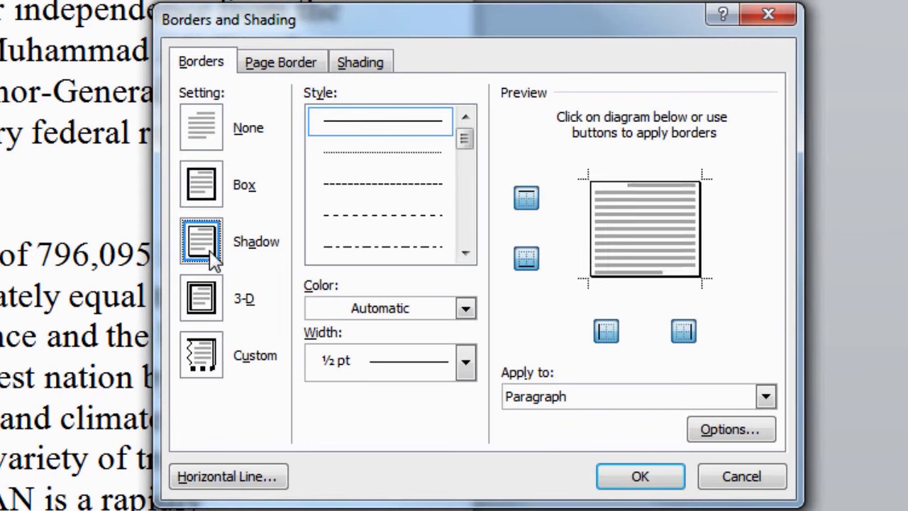
left_click(217, 312)
left_click(208, 360)
left_click(207, 312)
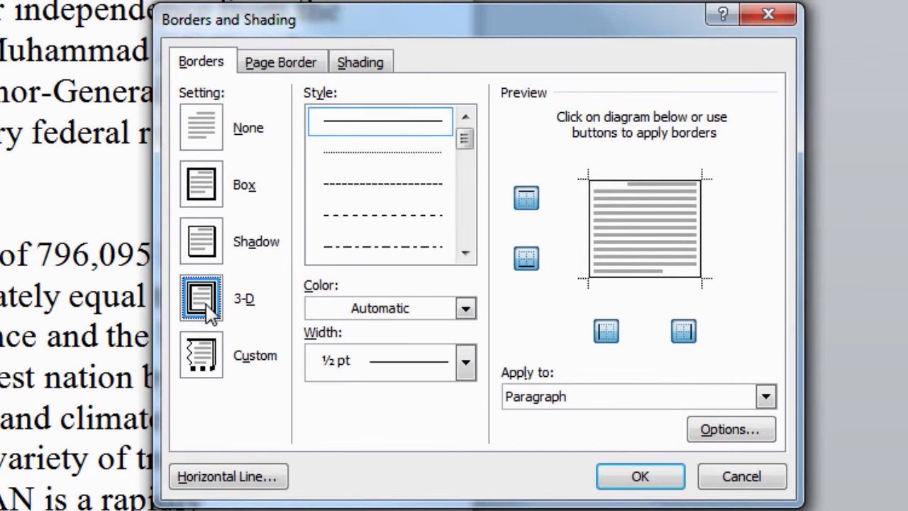
left_click(206, 255)
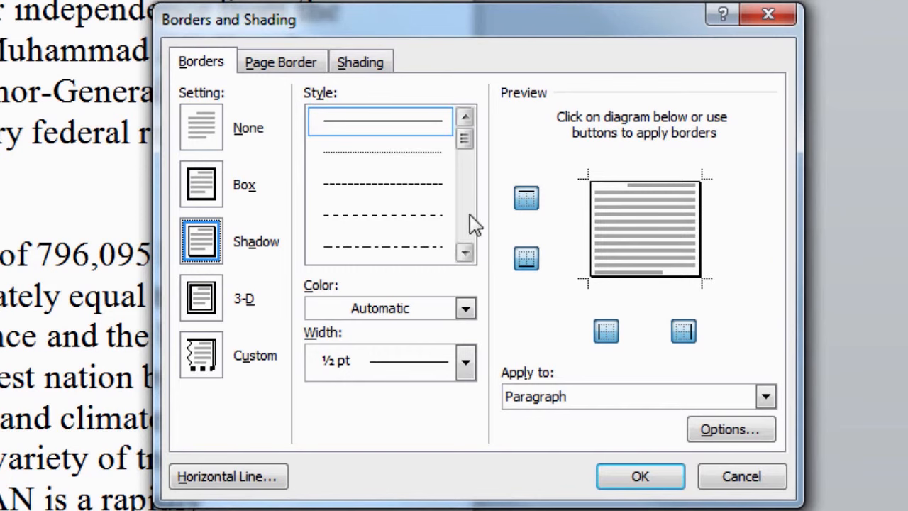
Scroll the border Style list and select the plain solid line.
left_click(465, 253)
left_click(465, 253)
left_click(465, 252)
left_click(465, 252)
left_click(465, 252)
left_click_drag(464, 177, 470, 139)
left_click(416, 132)
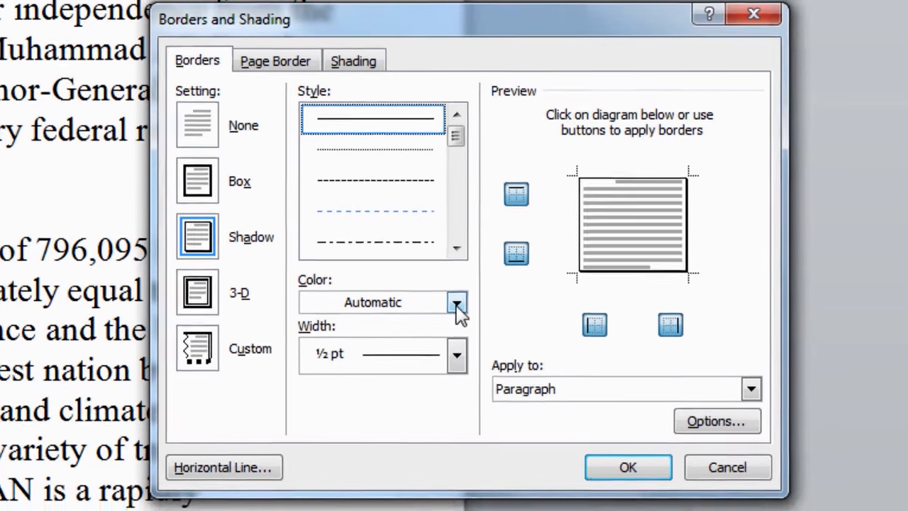
Make the shadowed border Blue, Accent 1 at 3 pt width and apply it.
left_click(464, 310)
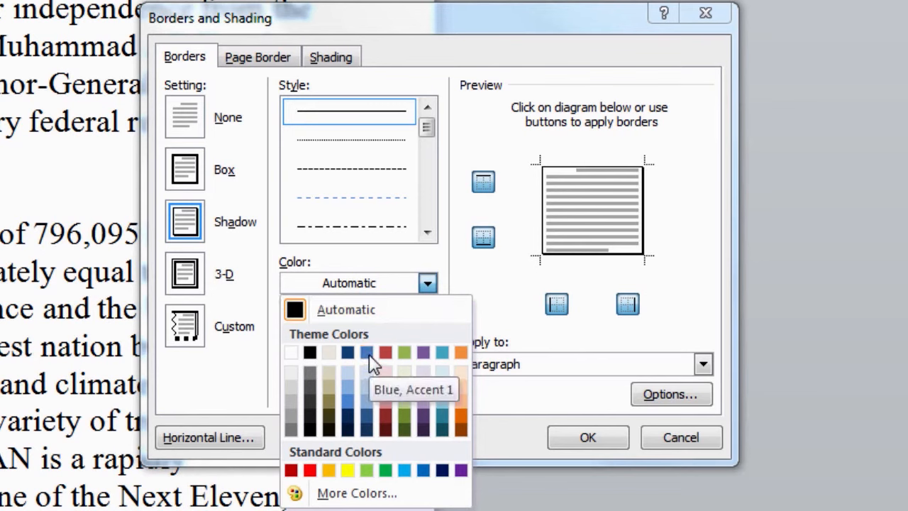
left_click(350, 402)
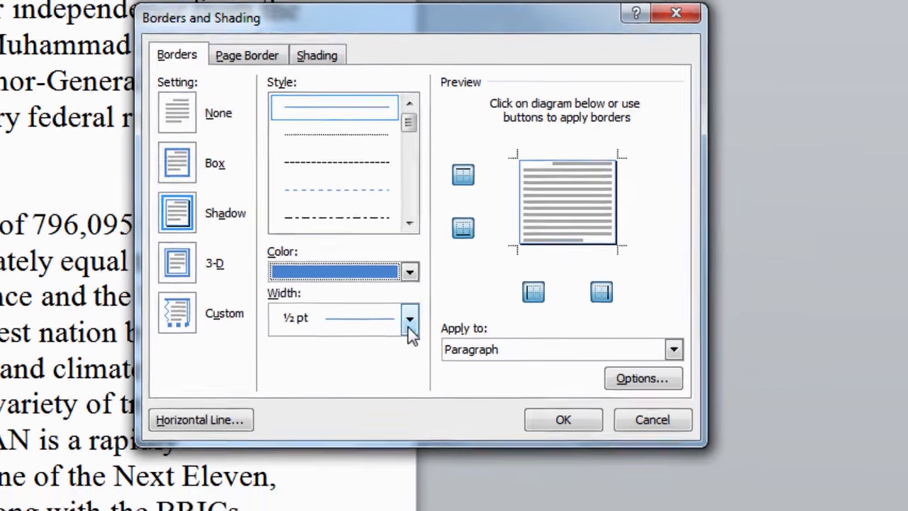
left_click(428, 332)
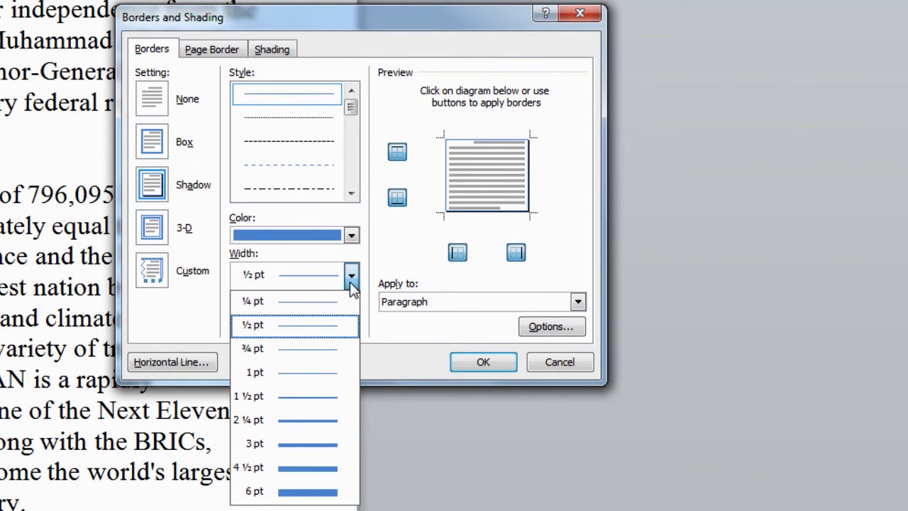
key("Up")
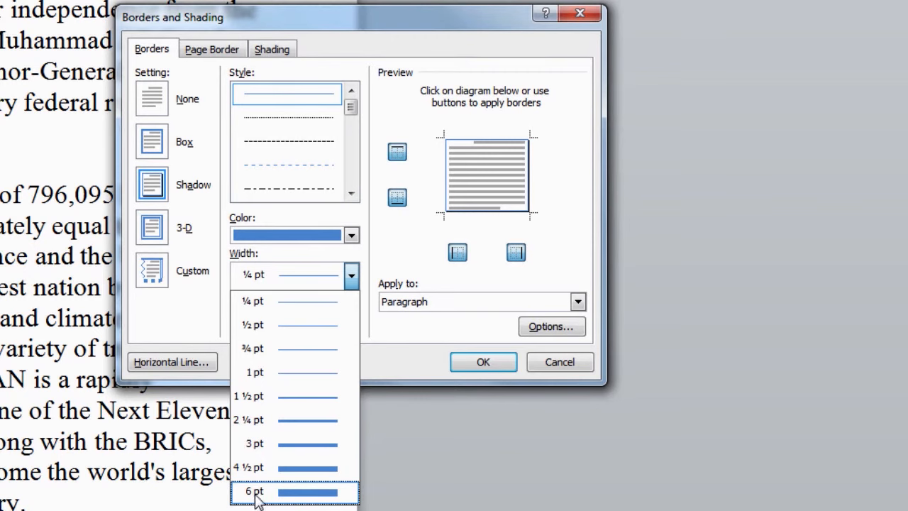
left_click(259, 446)
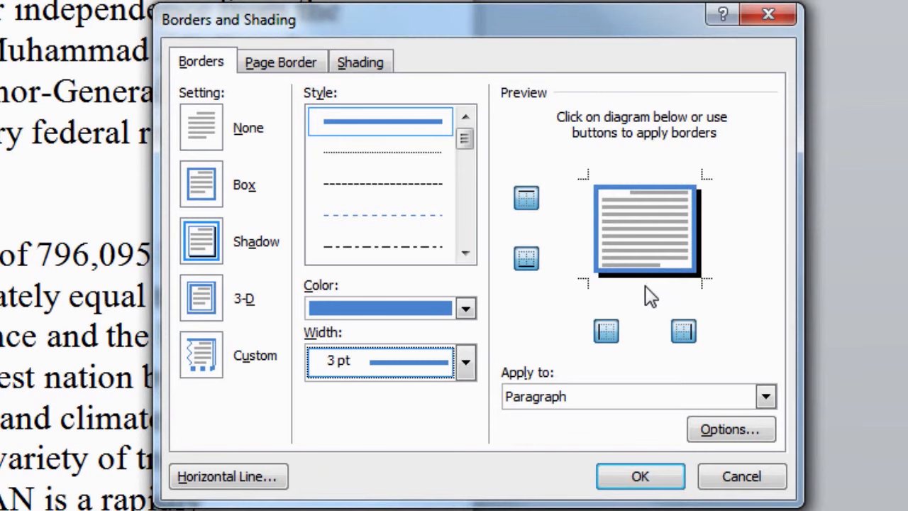
left_click(646, 477)
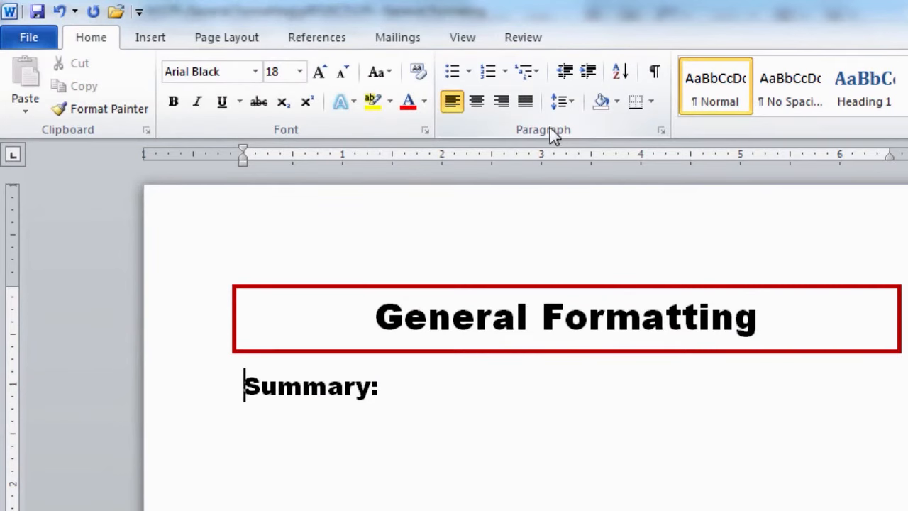
Bullet the 'Summary:' line and change its bullet to the four-diamond style.
left_click(455, 73)
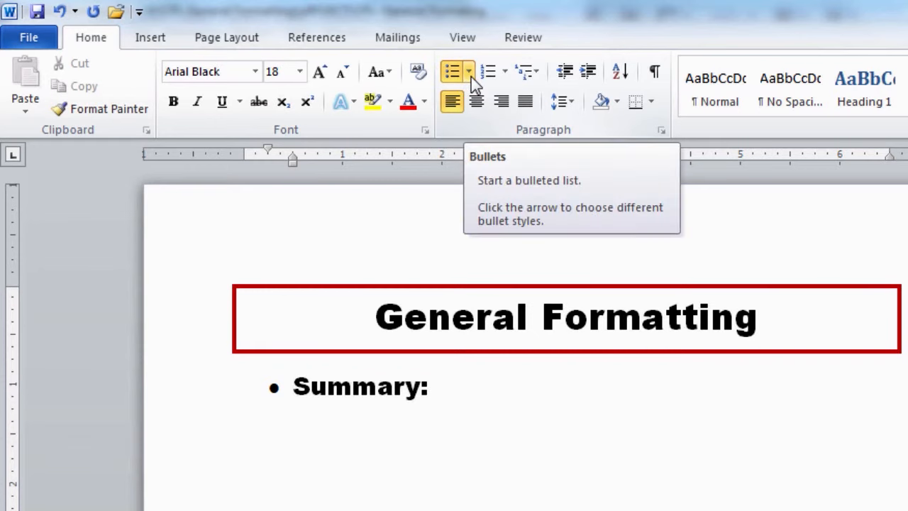
left_click(470, 71)
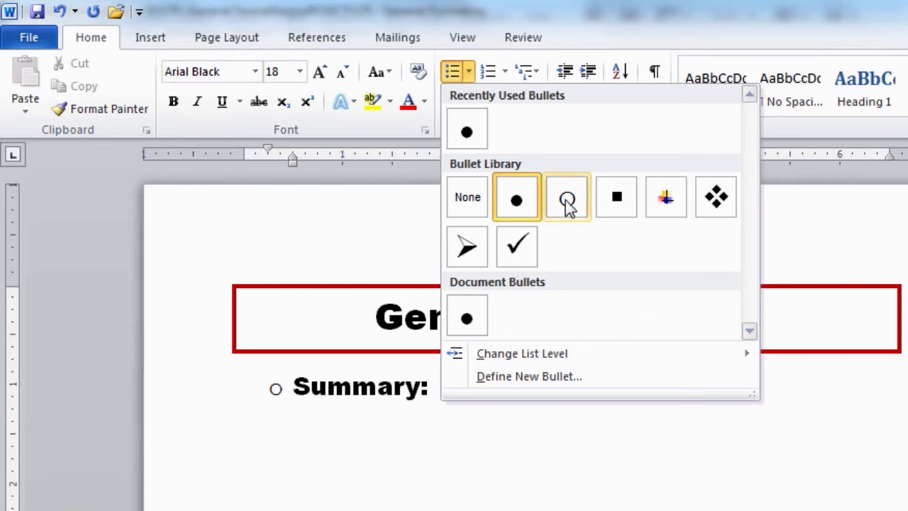
left_click(716, 199)
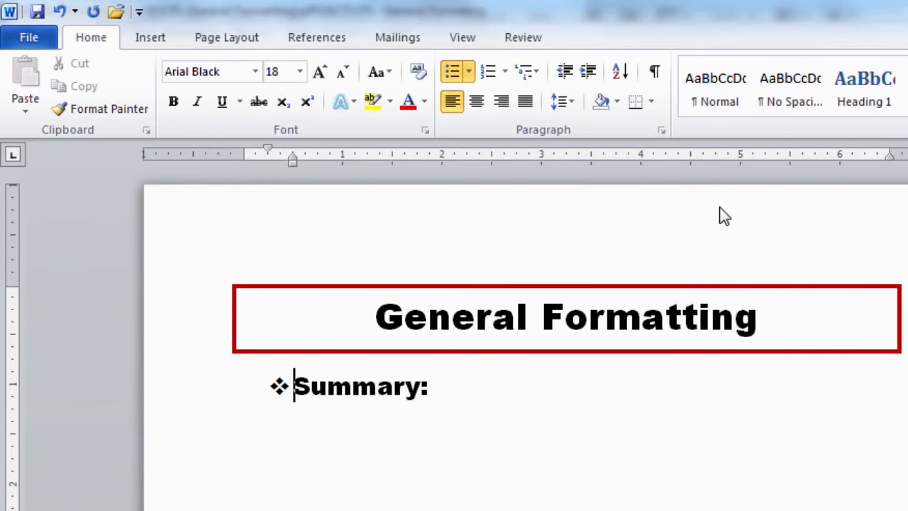
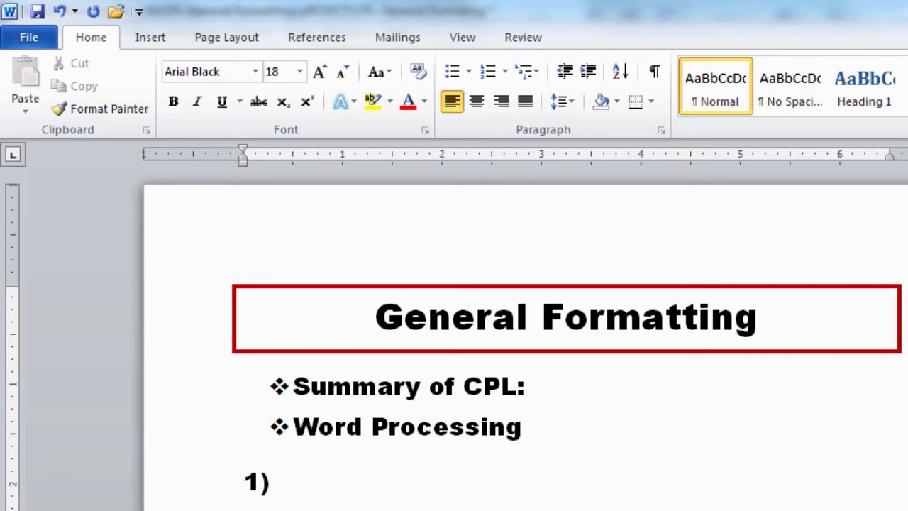
Delete the stray '1)' number on the line below Word Processing.
key("BackSpace")
key("BackSpace")
Apply '1) 2) 3)' numbering to the empty line below Word Processing.
left_click(488, 73)
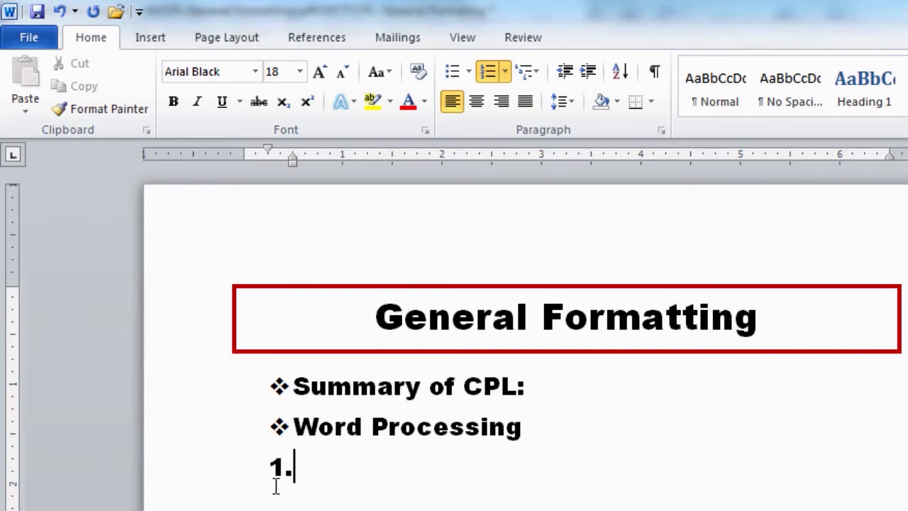
left_click(505, 71)
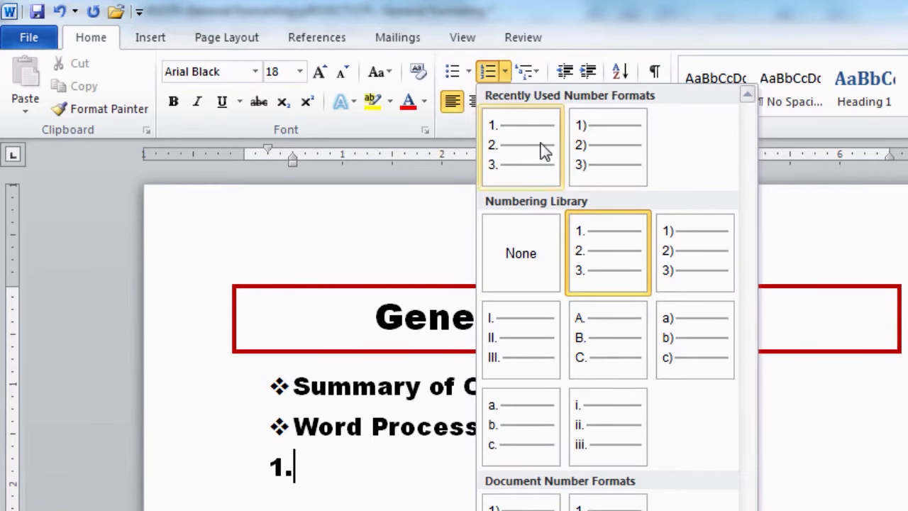
left_click(694, 283)
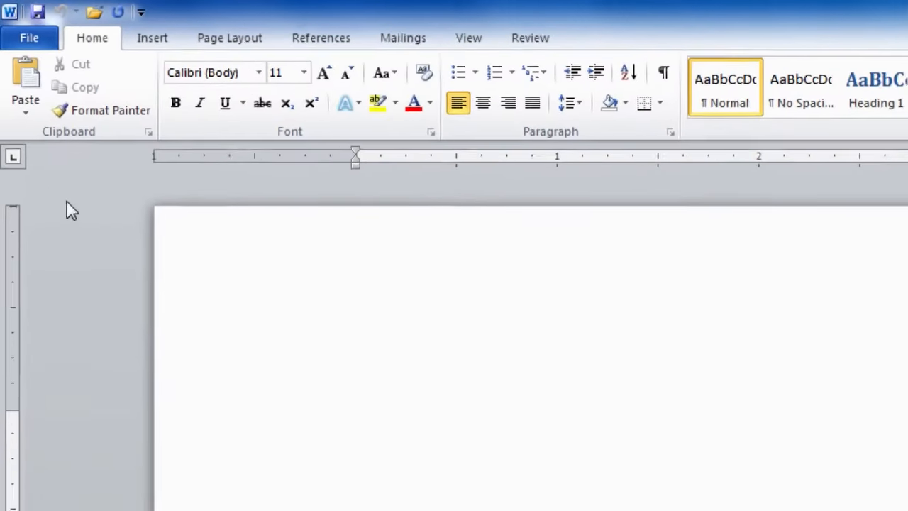
Open the Sample templates gallery and scroll down to the Executive letter designs.
left_click(42, 48)
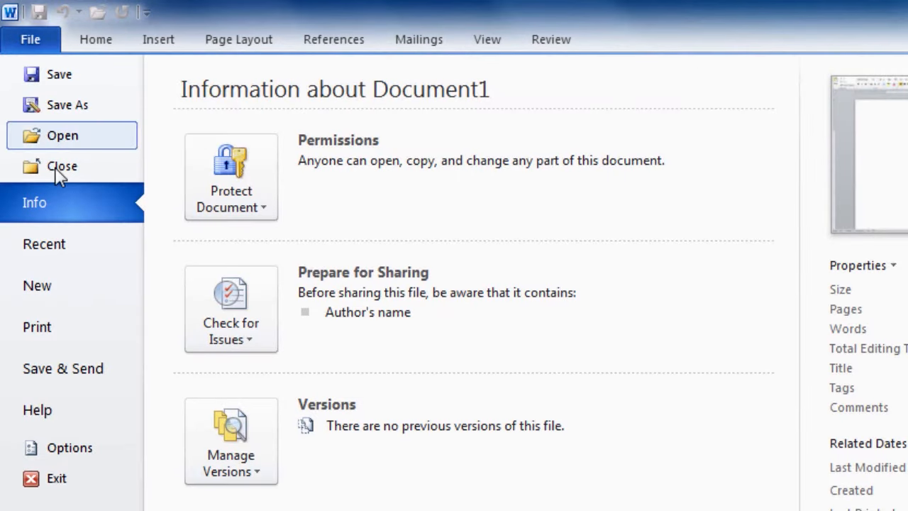
left_click(47, 291)
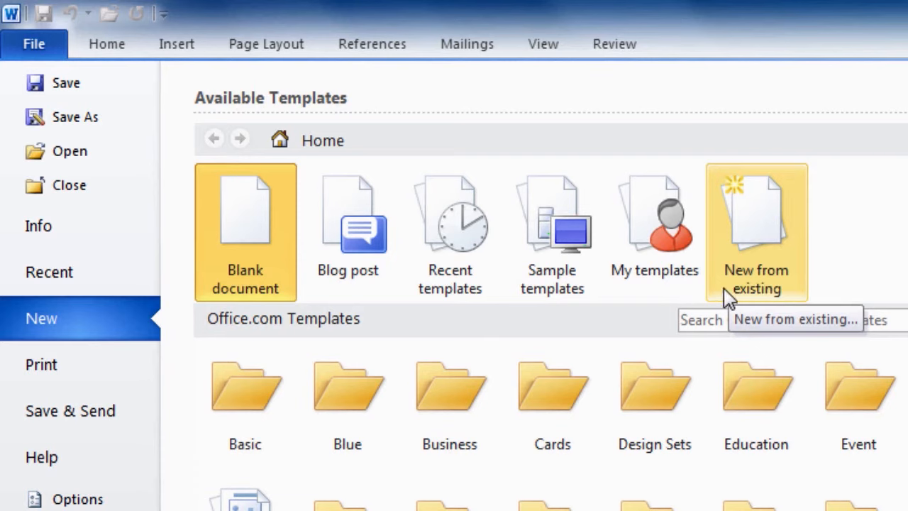
left_click(566, 282)
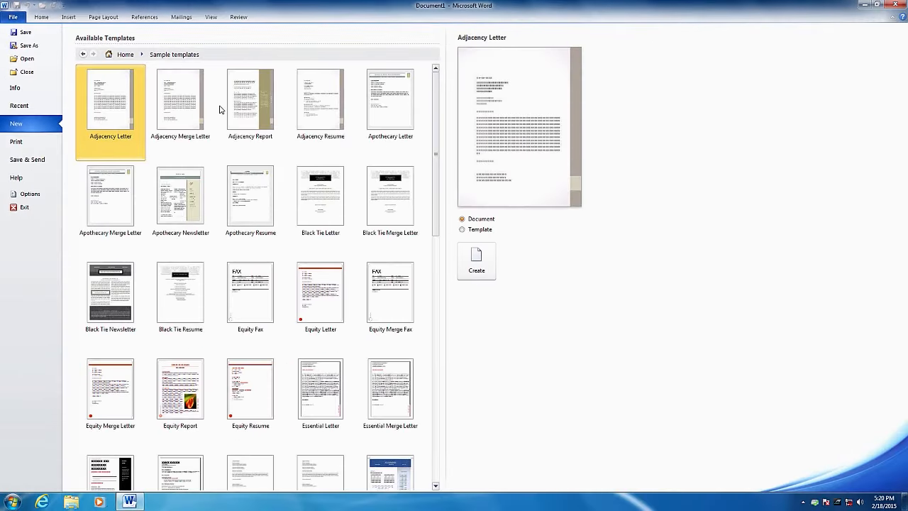
scroll(435, 249, "down", 3)
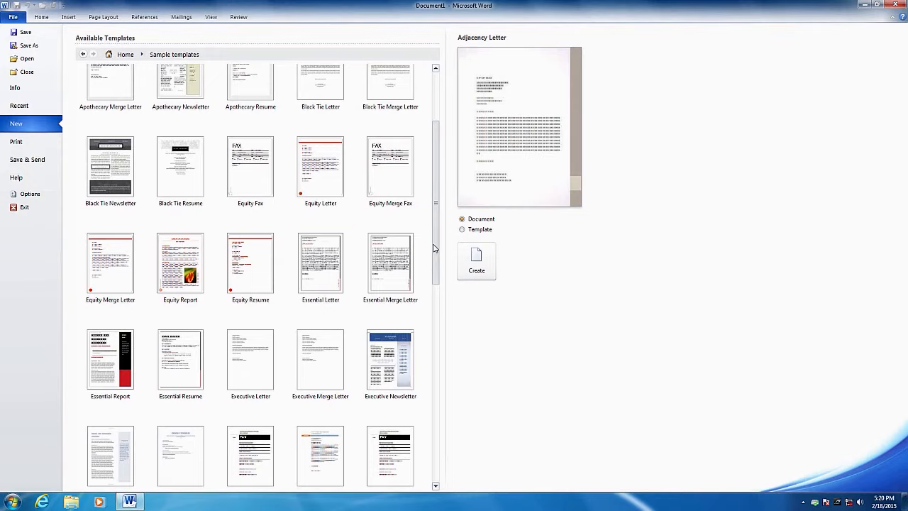
left_click(336, 306)
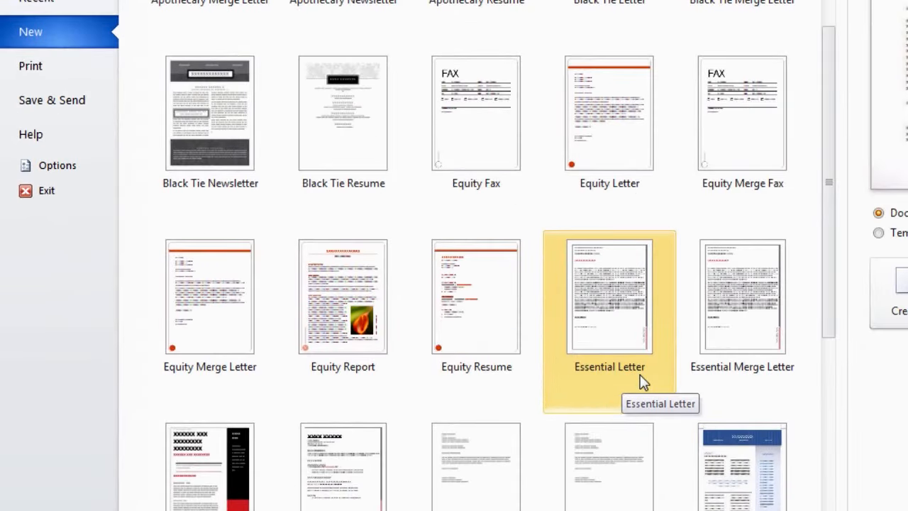
scroll(685, 375, "down", 7)
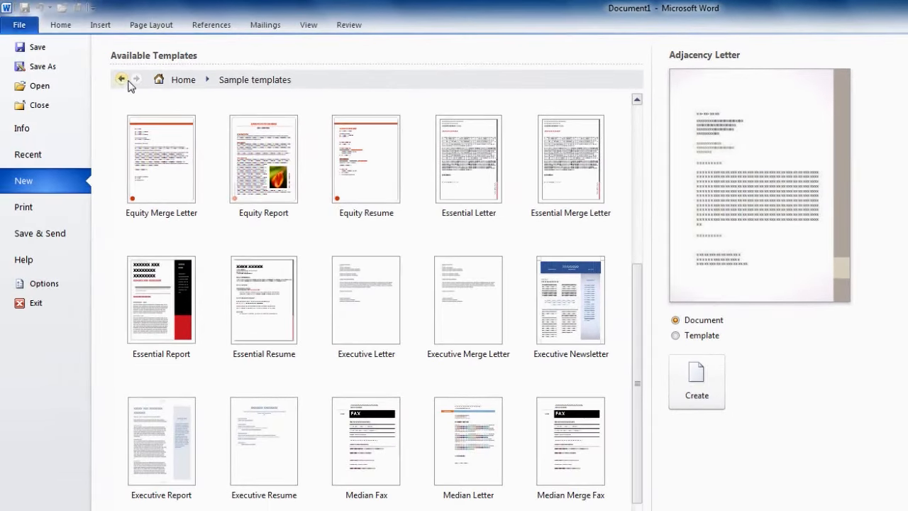
Preview the Academic and Bars letter designs in the online Letters folder.
left_click(122, 80)
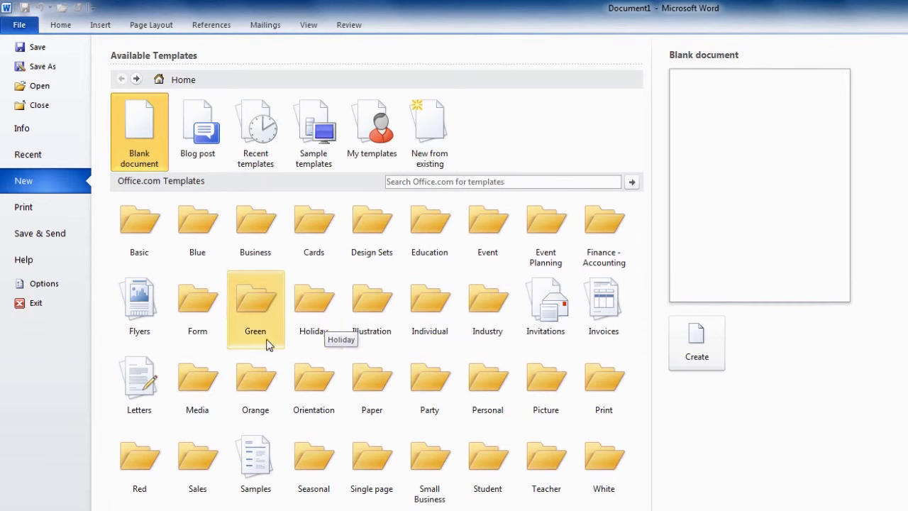
left_click(148, 422)
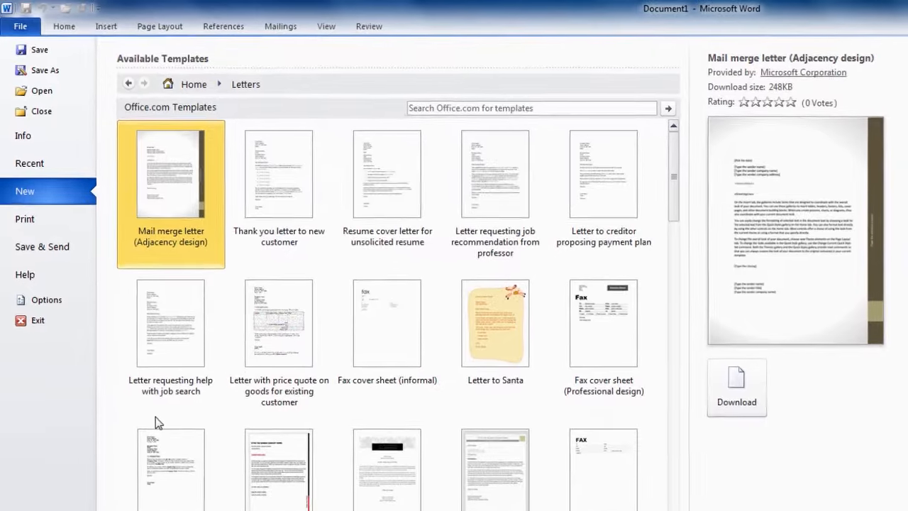
left_click_drag(676, 214, 679, 295)
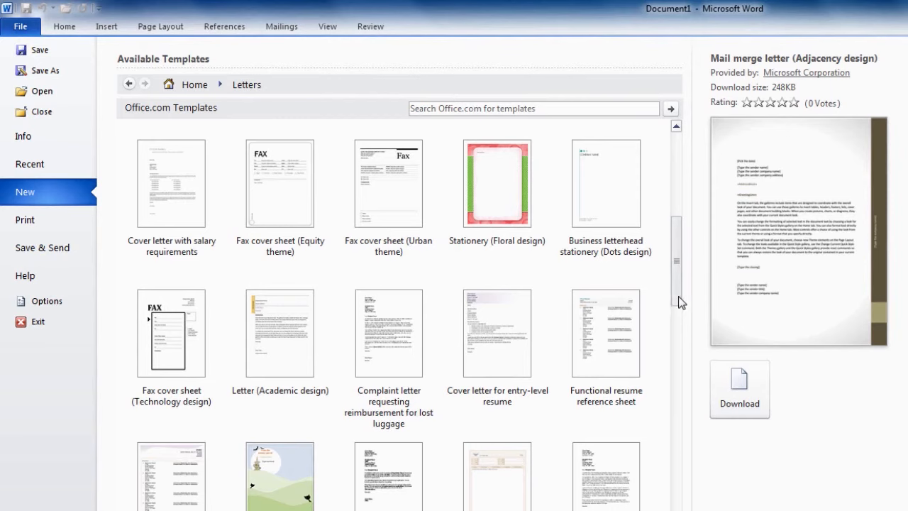
left_click(299, 357)
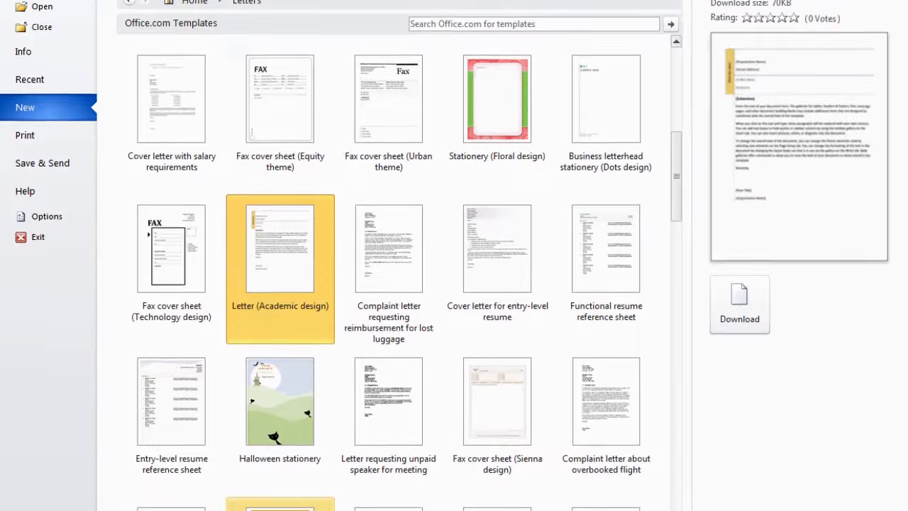
left_click(294, 472)
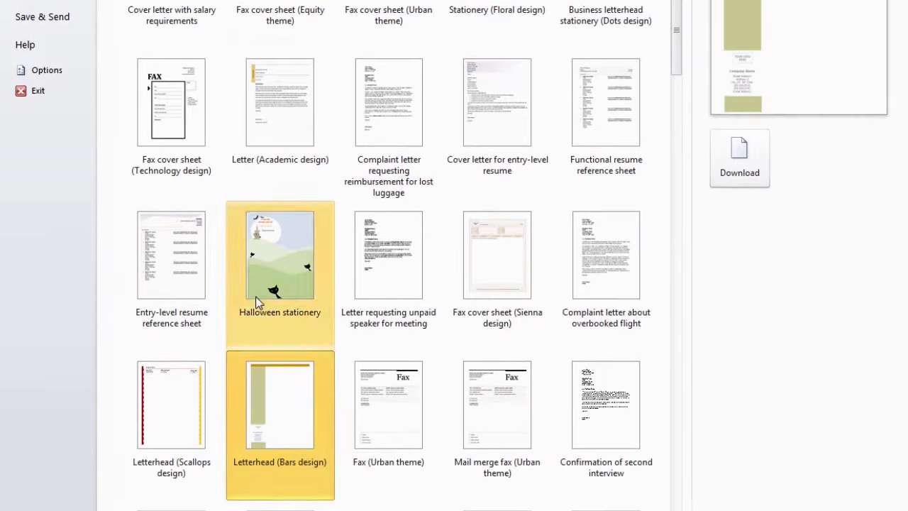
Browse the online Cards templates, then return to the template home page.
left_click(128, 1)
left_click(351, 259)
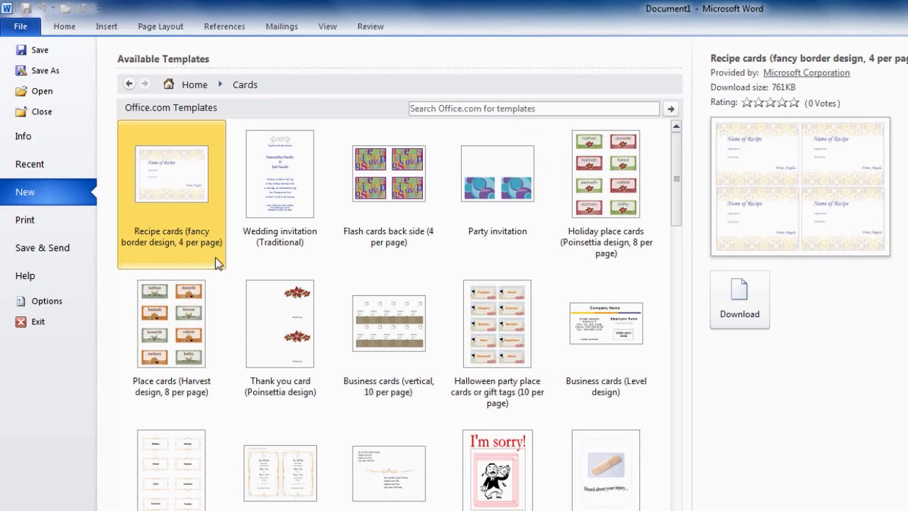
left_click_drag(680, 197, 680, 211)
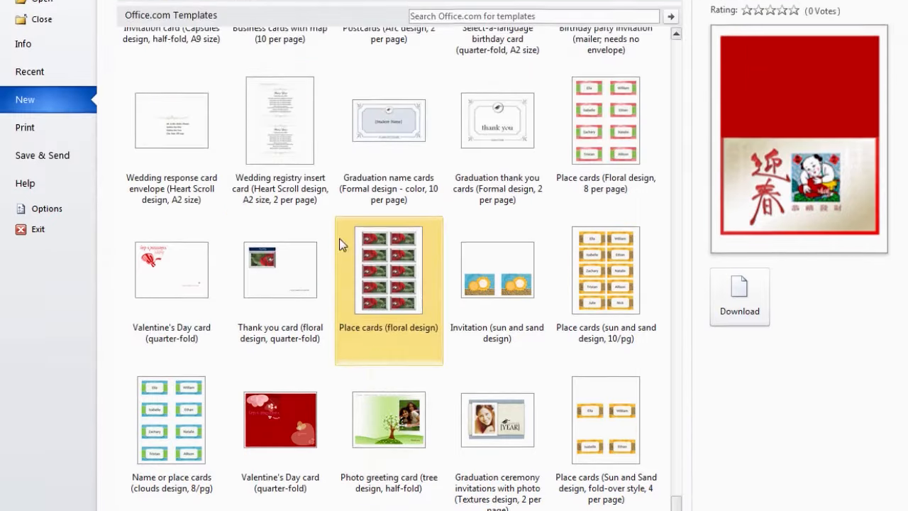
left_click(132, 84)
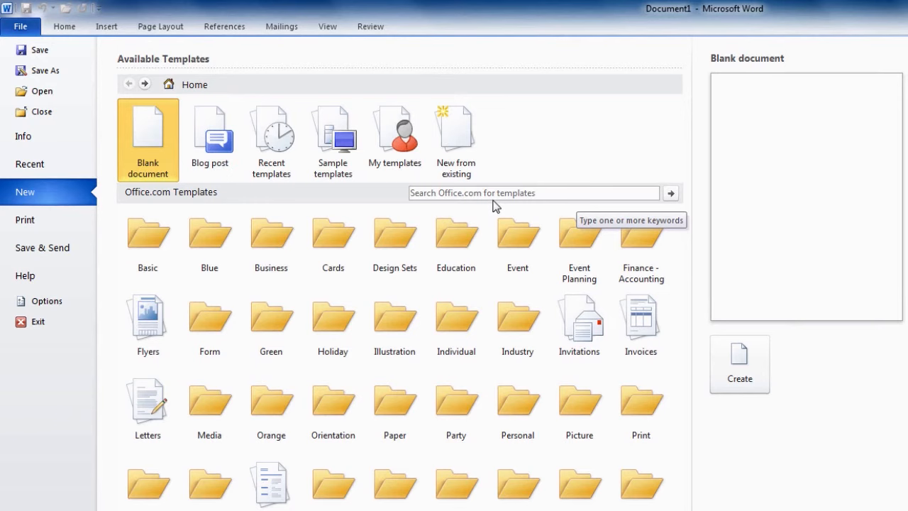
Search Office.com templates for 'memo' and download the Memo (Professional design) template.
left_click(428, 193)
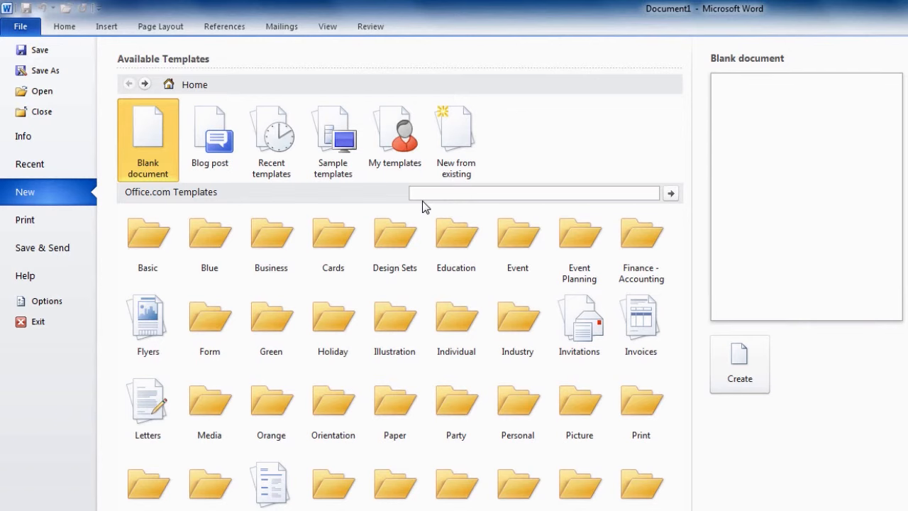
type("memo")
left_click(670, 198)
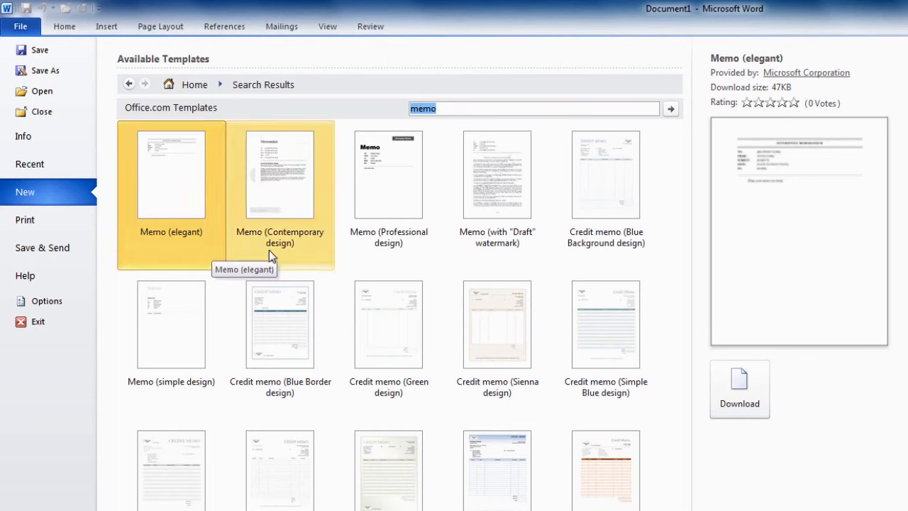
left_click(290, 246)
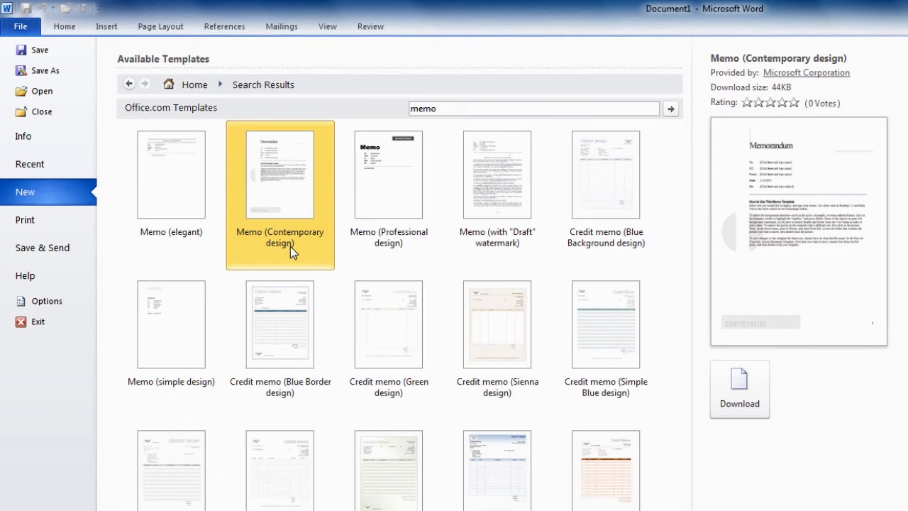
double_click(393, 242)
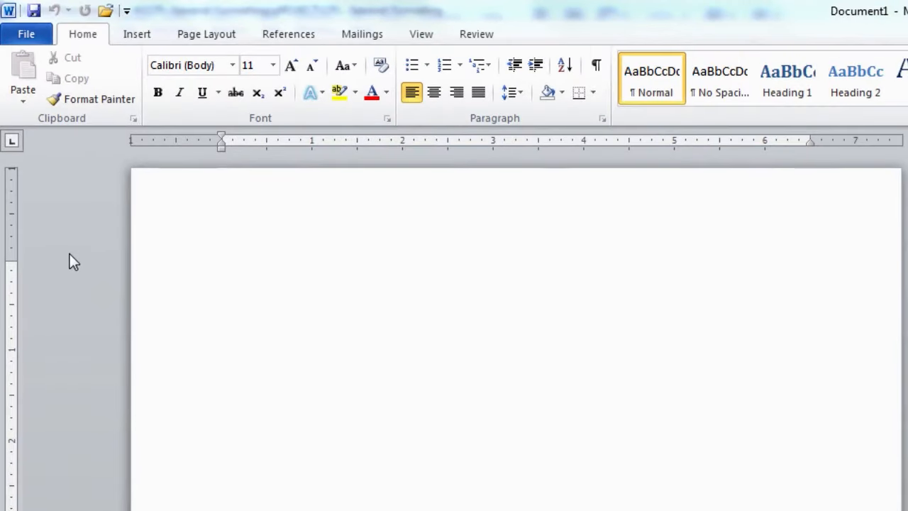
Create a new template from the Executive Letter sample, choosing Template rather than Document.
left_click(27, 35)
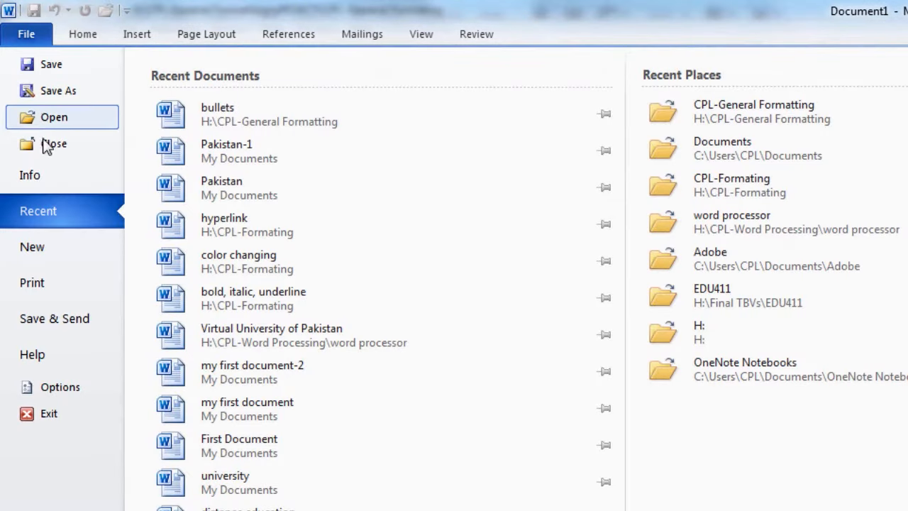
left_click(39, 254)
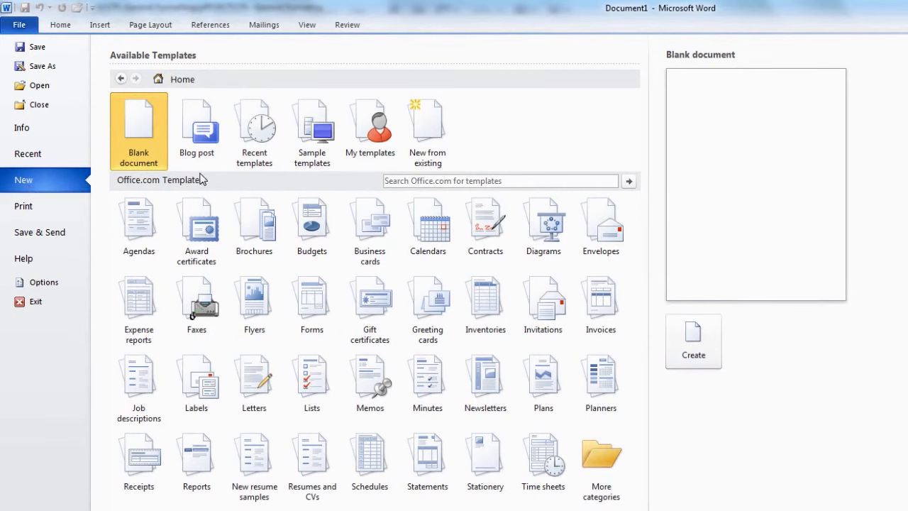
left_click(324, 170)
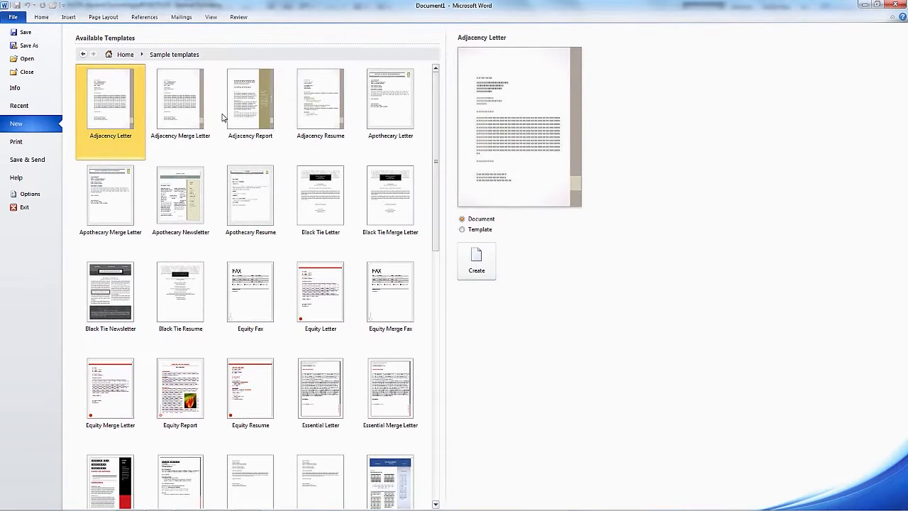
scroll(436, 227, "down", 2)
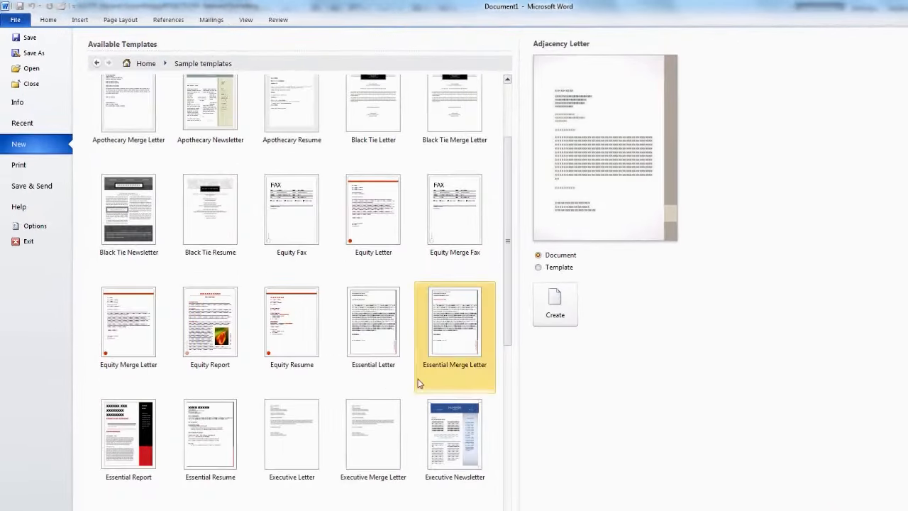
left_click(292, 485)
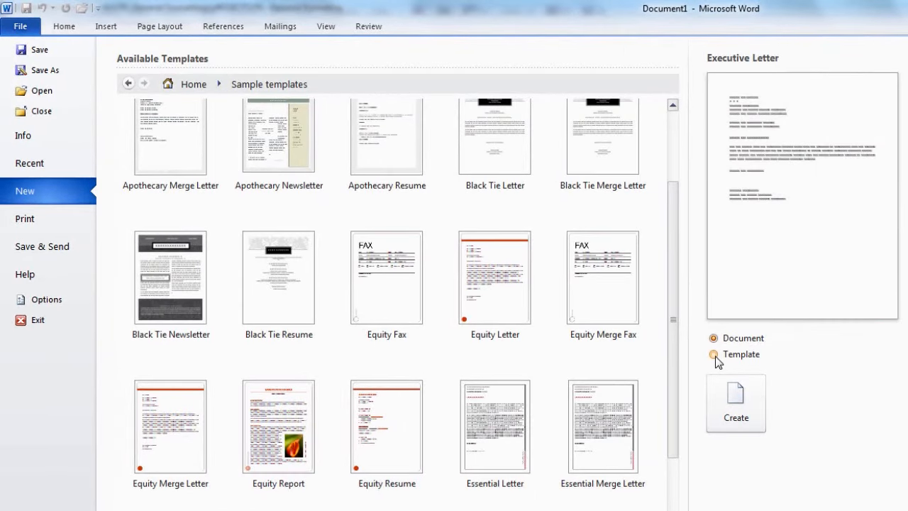
left_click(715, 355)
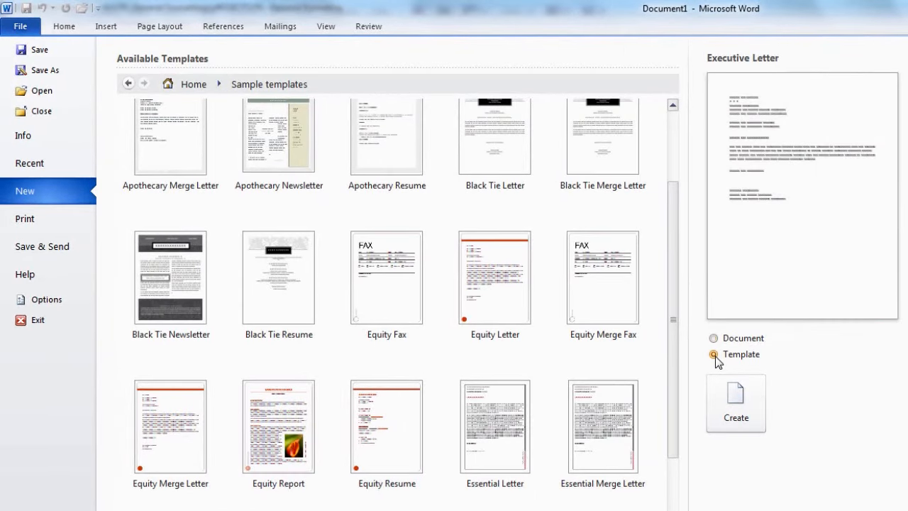
left_click(735, 417)
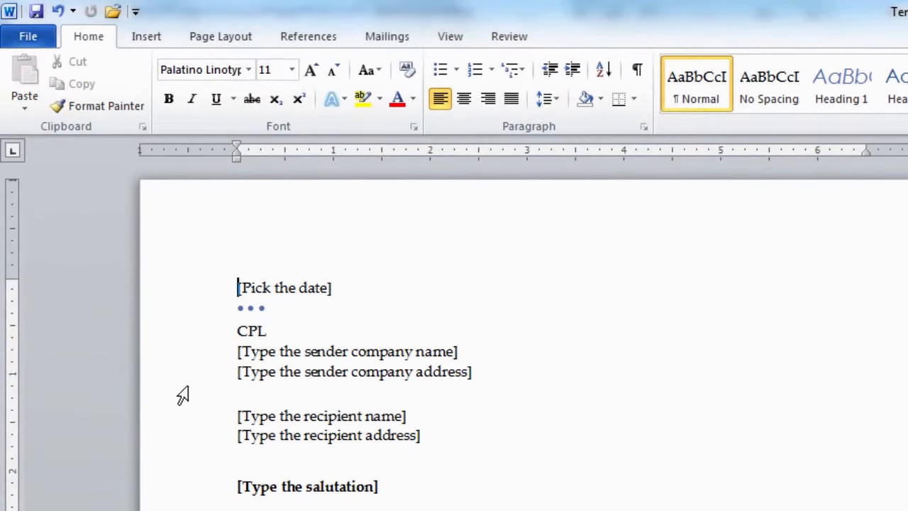
Set the letter date to 14 January 2015 using the calendar picker.
left_click(267, 287)
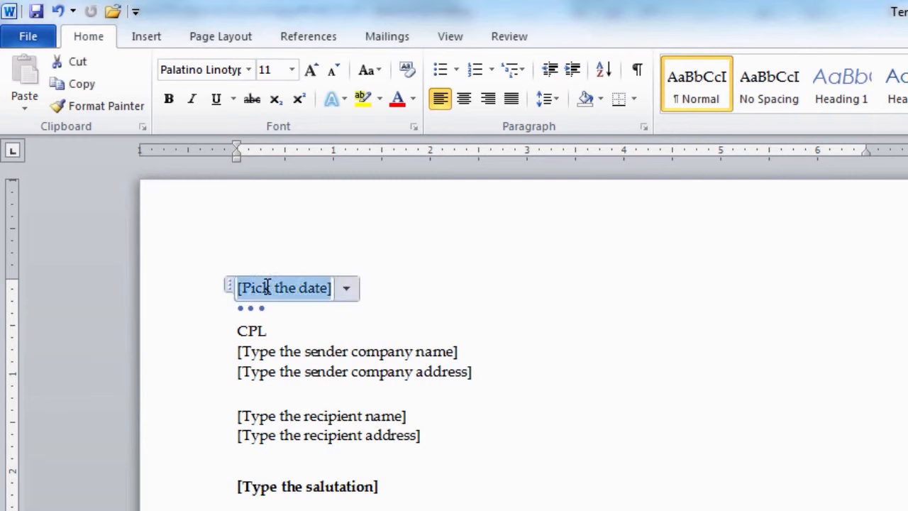
left_click(345, 297)
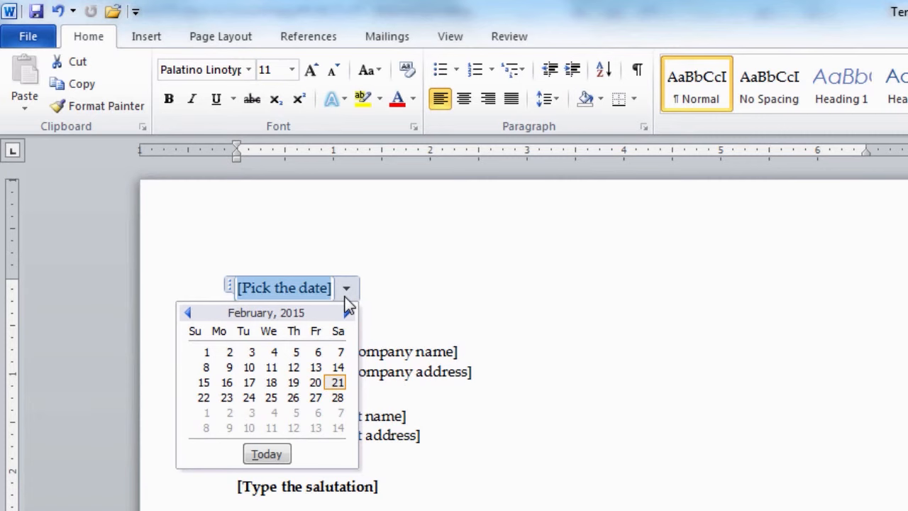
left_click(187, 315)
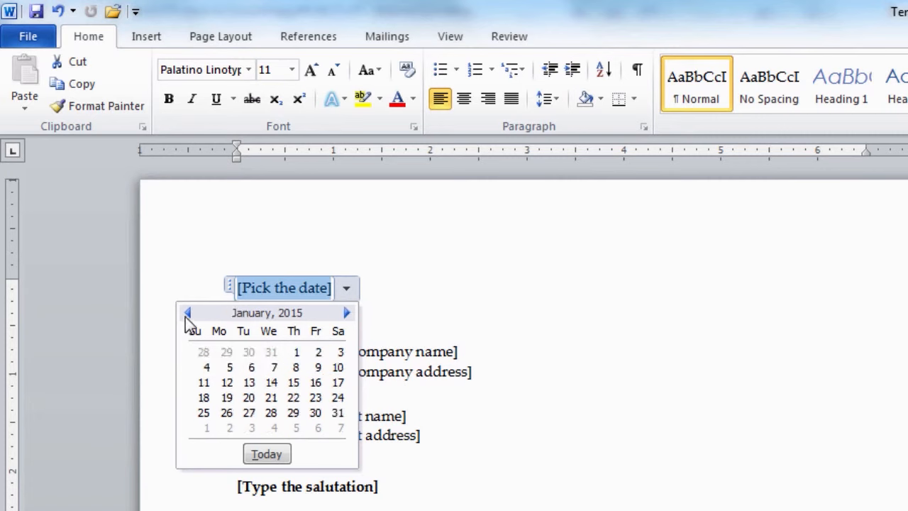
left_click(272, 383)
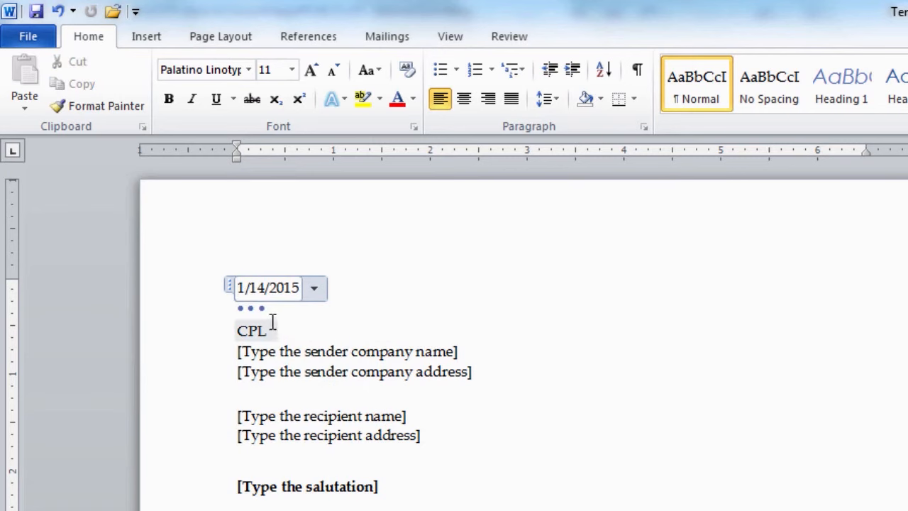
Fill in the sender's name and three-line university address.
left_click(304, 355)
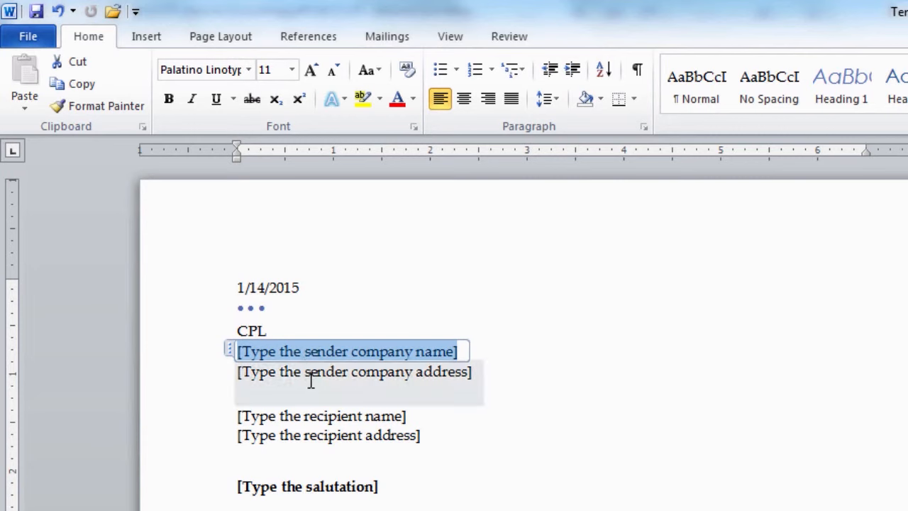
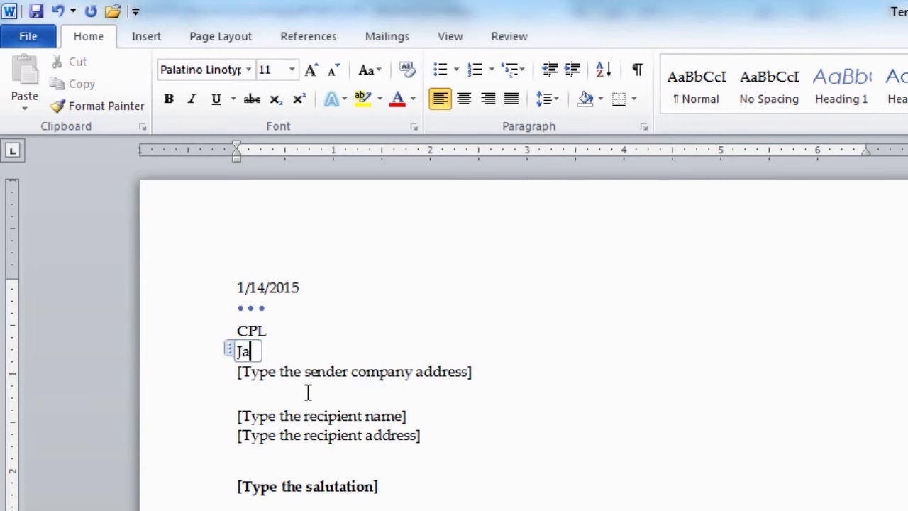
left_click(241, 371)
type("Virtual University")
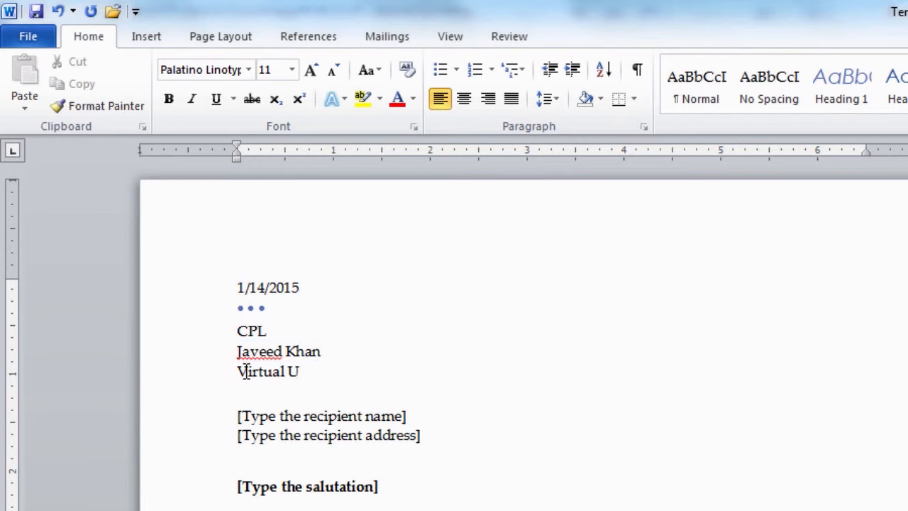
key("Return")
type("M.A Jinnah Campus, Defence Ro")
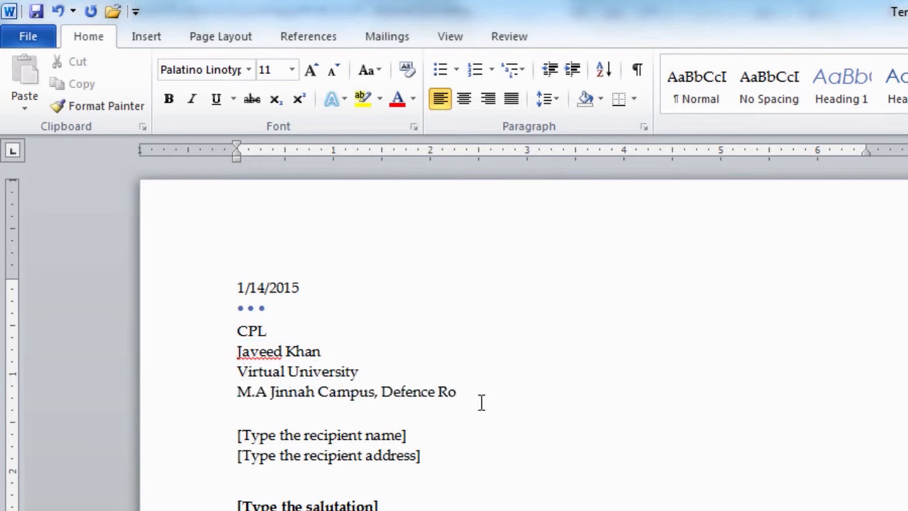
type("ad, Off Raiwind Road,")
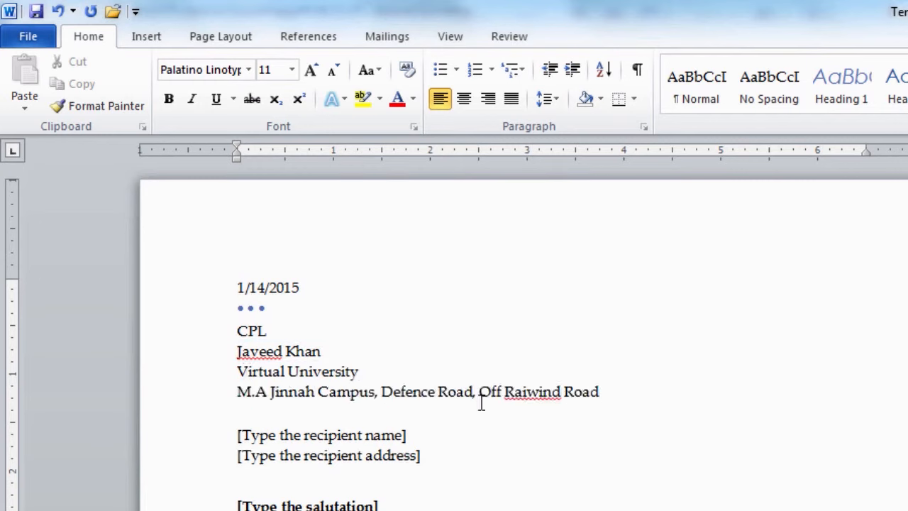
key("Return")
type("Lahore.")
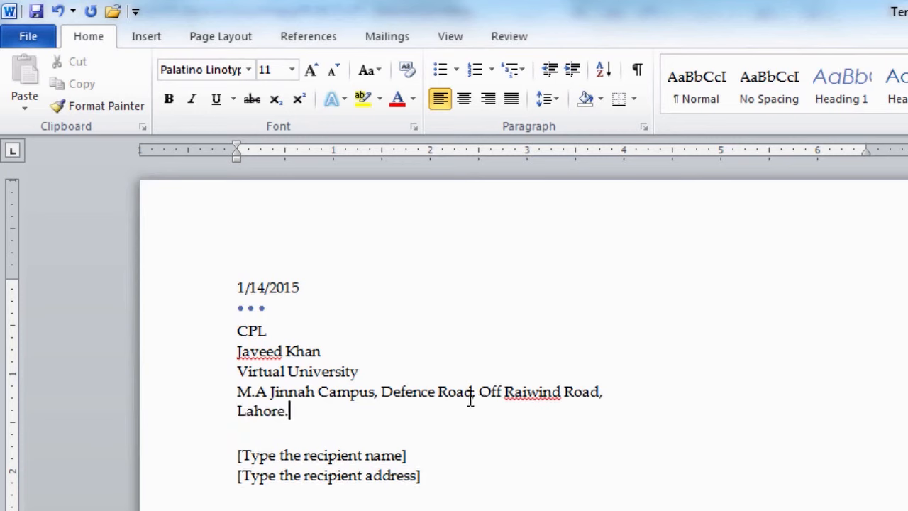
Enter the recipient's name and two-line address, plus the salutation 'Dear Sir,'.
left_click(277, 455)
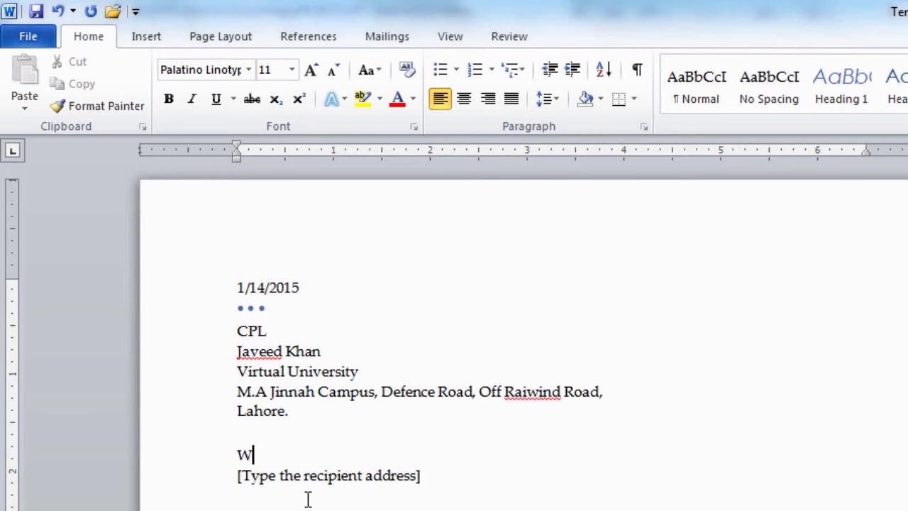
left_click(251, 476)
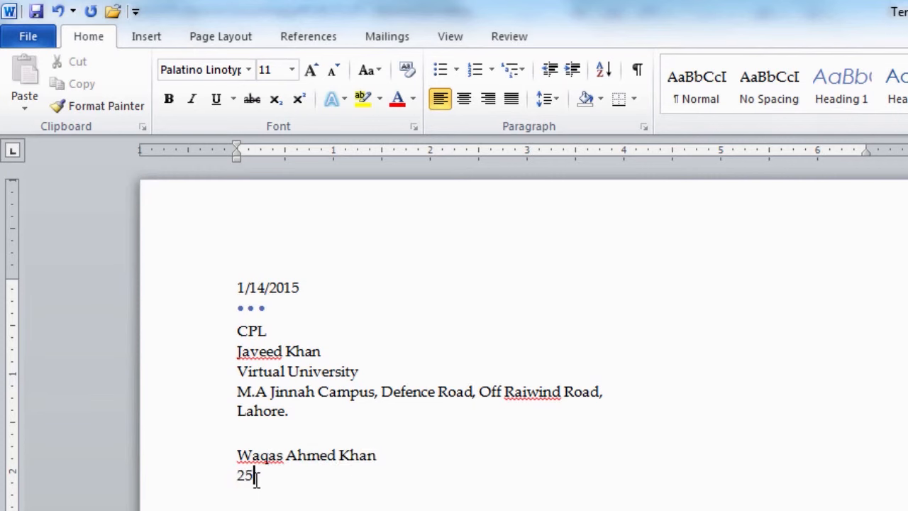
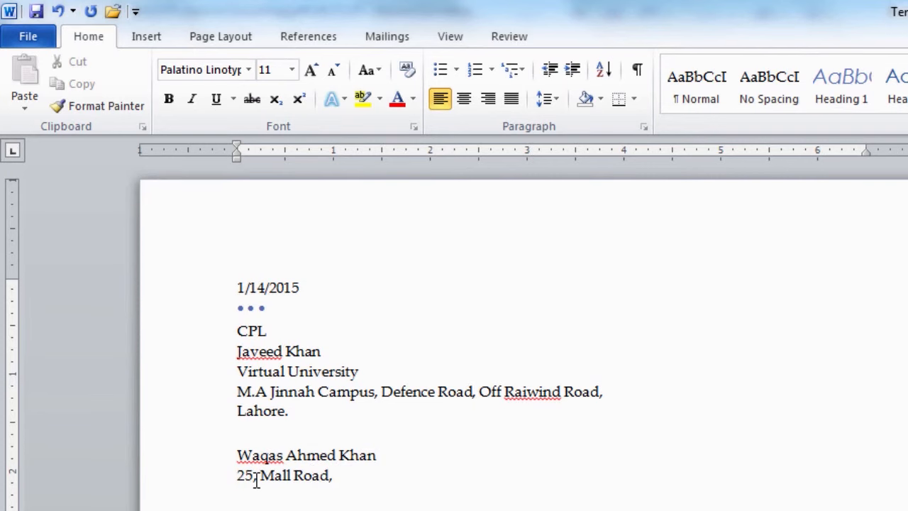
key("Return")
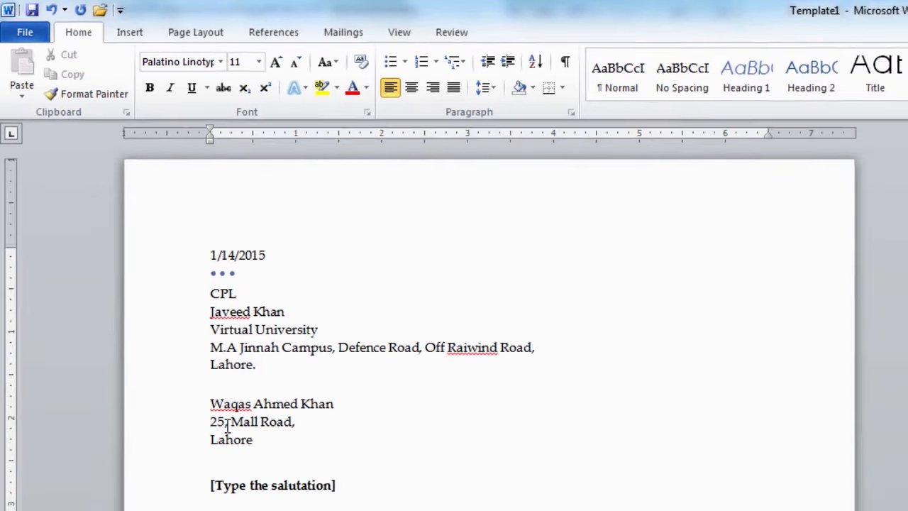
left_click(227, 423)
type(",")
left_click(218, 487)
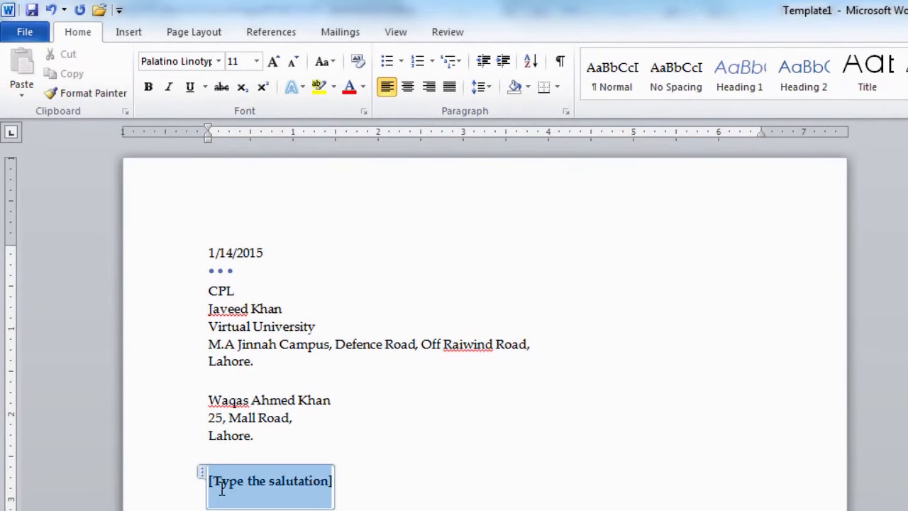
type("Dear S")
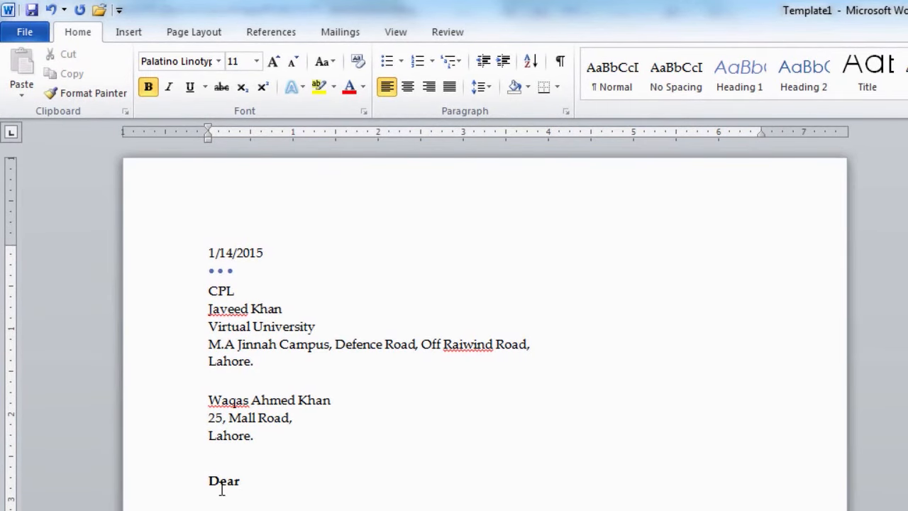
type("ir,")
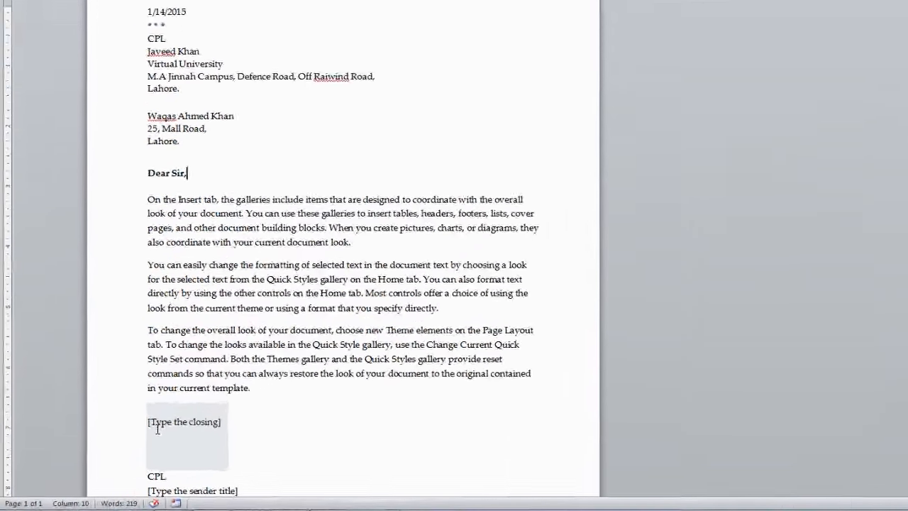
Enter the closing 'Yours Sincerely' and the sender title 'Project Manager'.
left_click(184, 423)
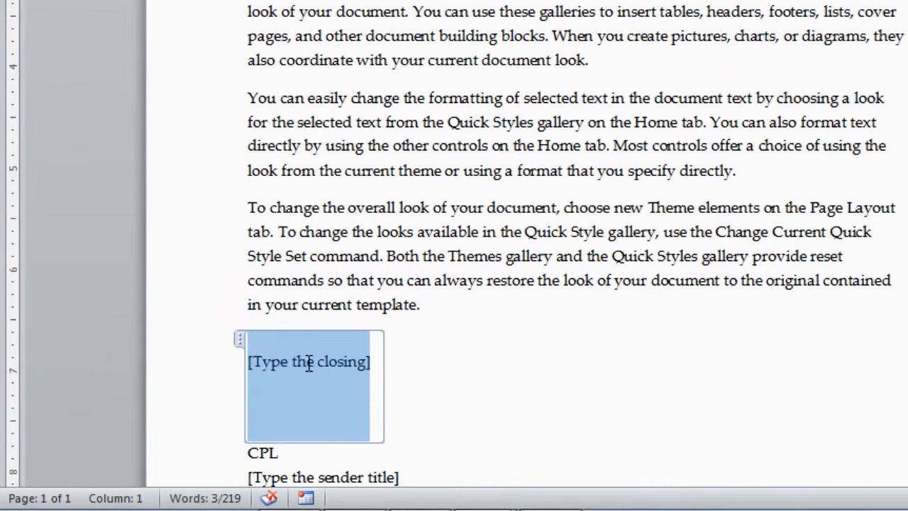
type("Yours Sincerely")
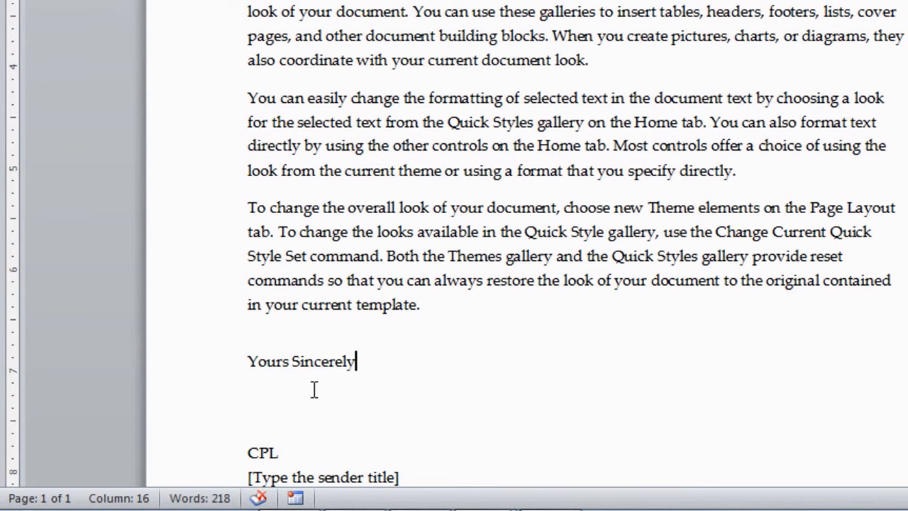
scroll(314, 376, "down", 2)
left_click(264, 377)
type("Project Ma")
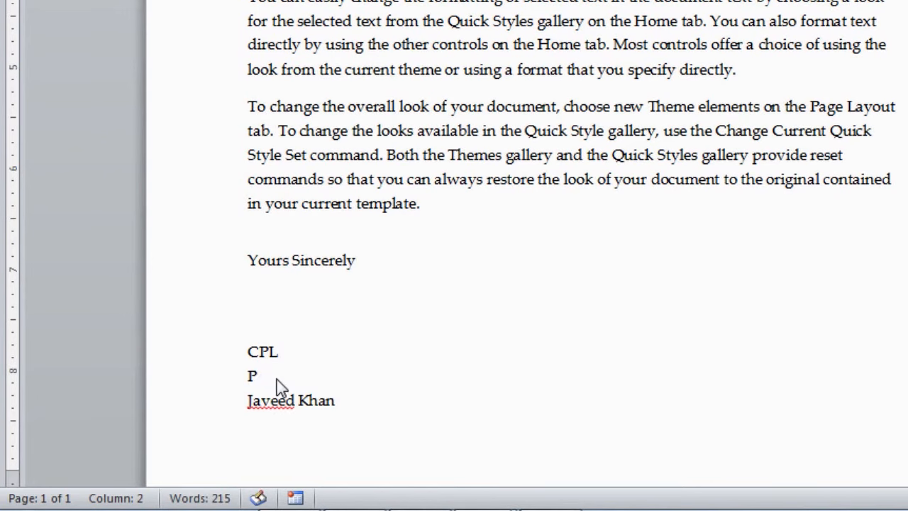
type("nager")
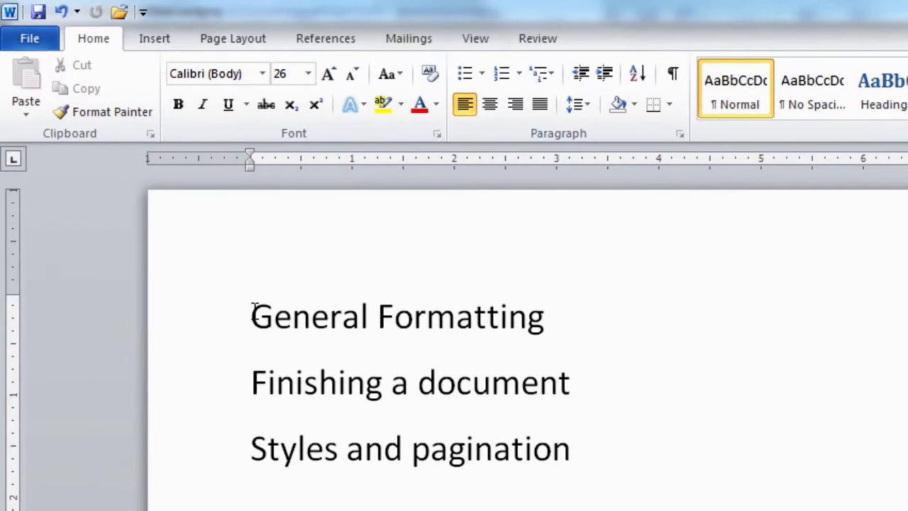
Make the General Formatting heading bold, underlined and 36 pt, then review it in the Font dialog.
left_click_drag(255, 313, 483, 335)
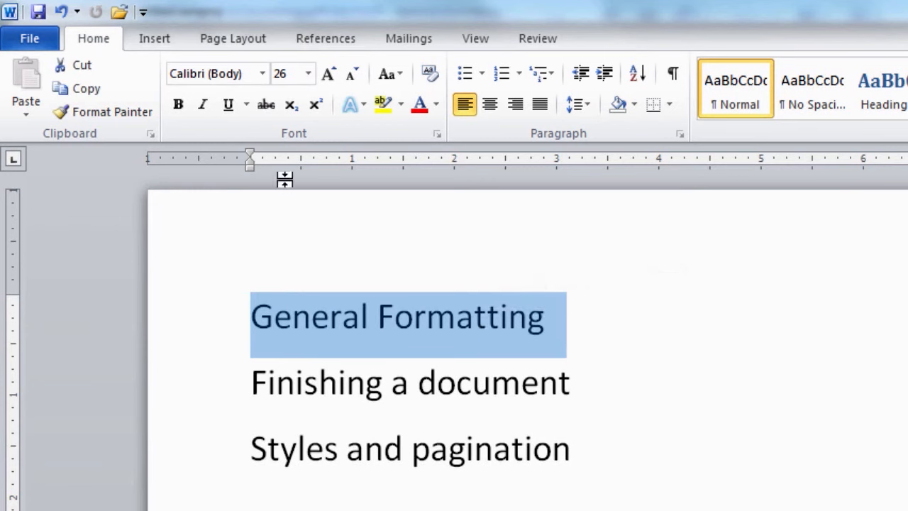
left_click(178, 107)
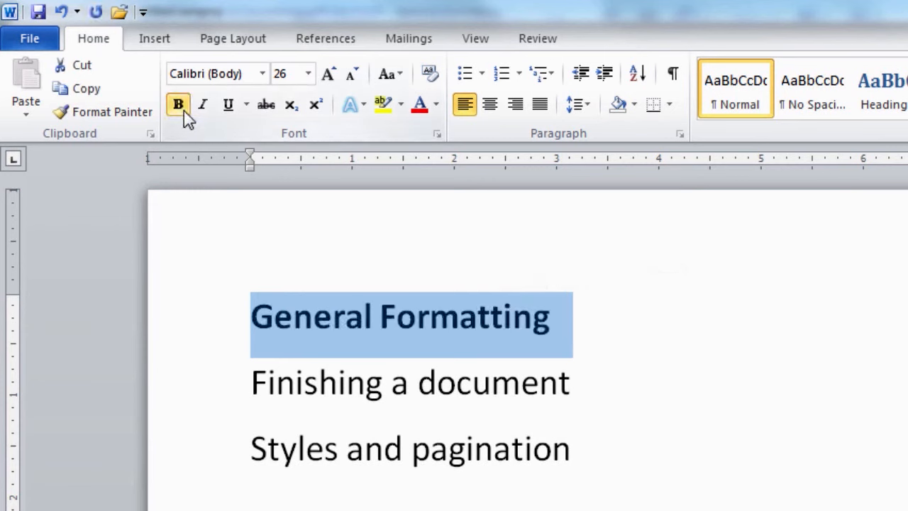
left_click(229, 108)
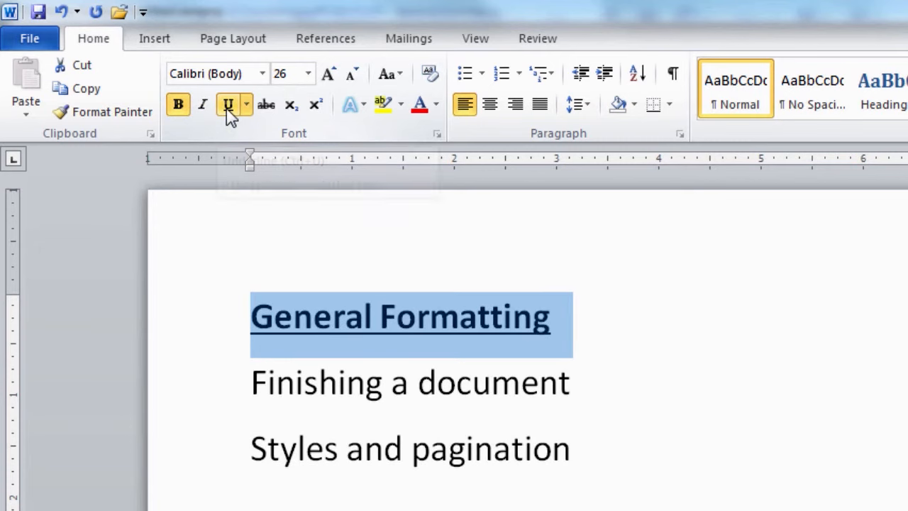
left_click(307, 74)
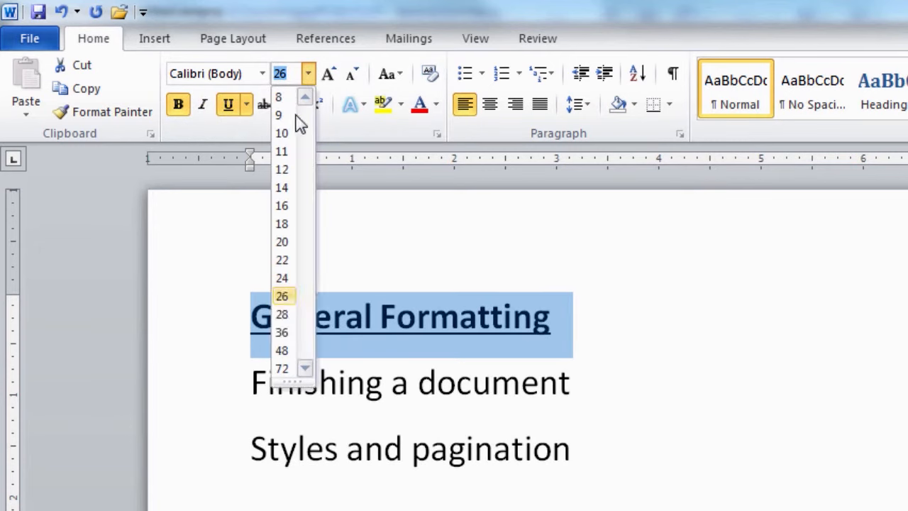
left_click(283, 332)
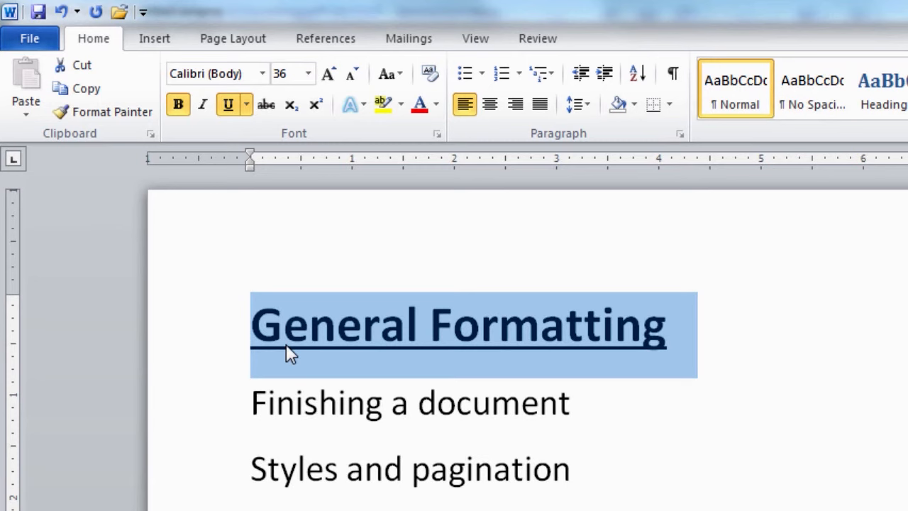
left_click(101, 111)
left_click(438, 137)
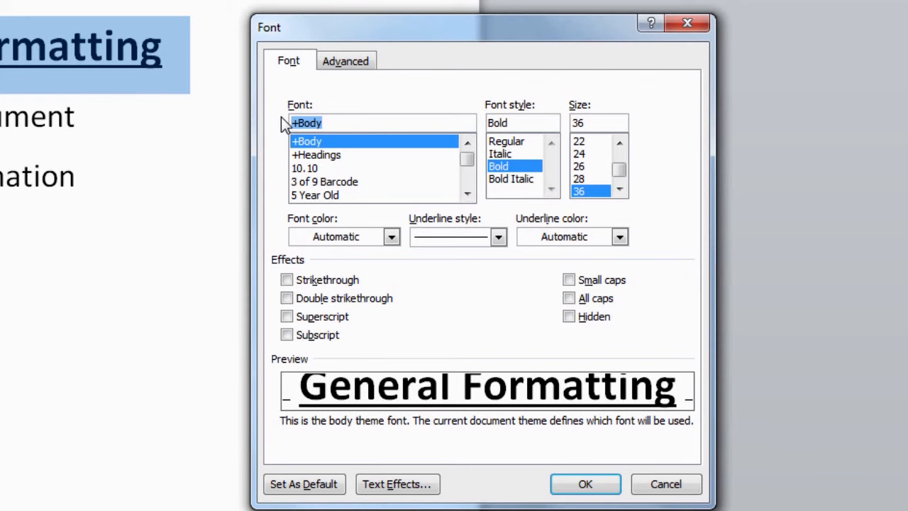
Make the 'Finishing a document' line Bold Italic through the Font dialog.
left_click(689, 486)
left_click(153, 245)
left_click_drag(153, 245, 311, 251)
left_click(267, 83)
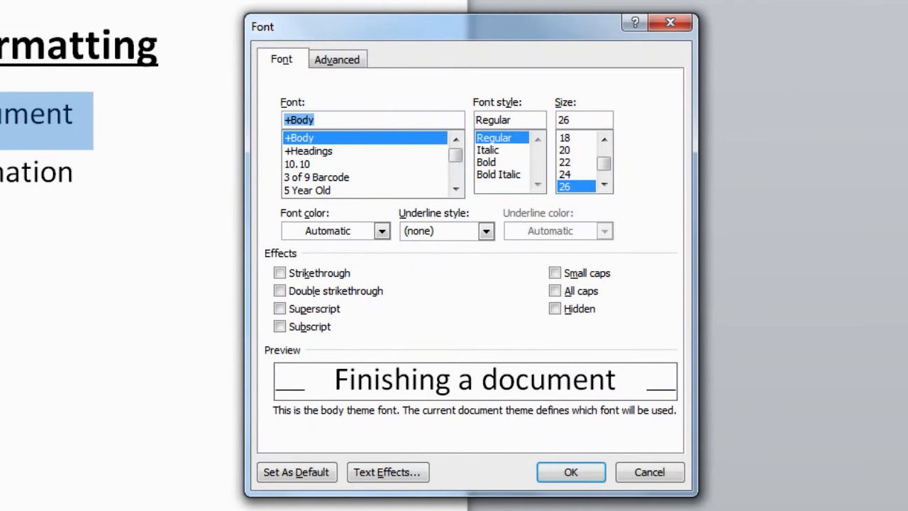
left_click(498, 174)
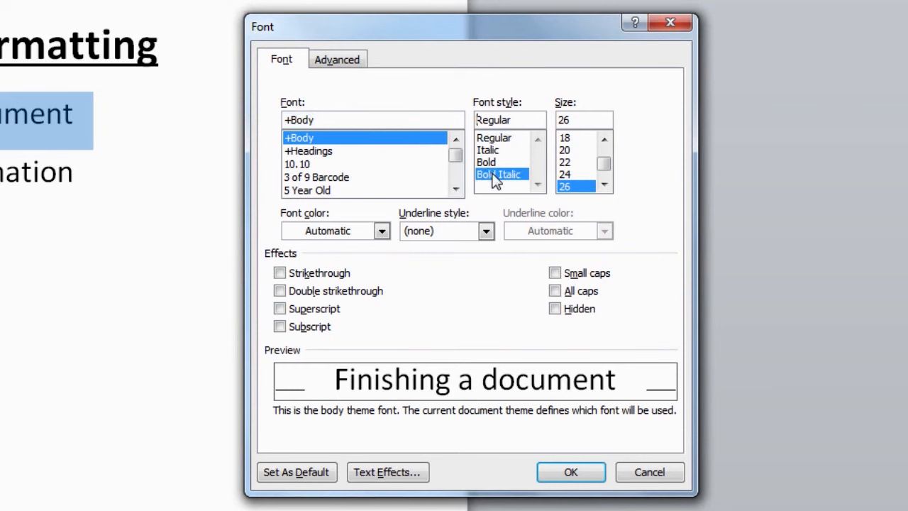
left_click(570, 473)
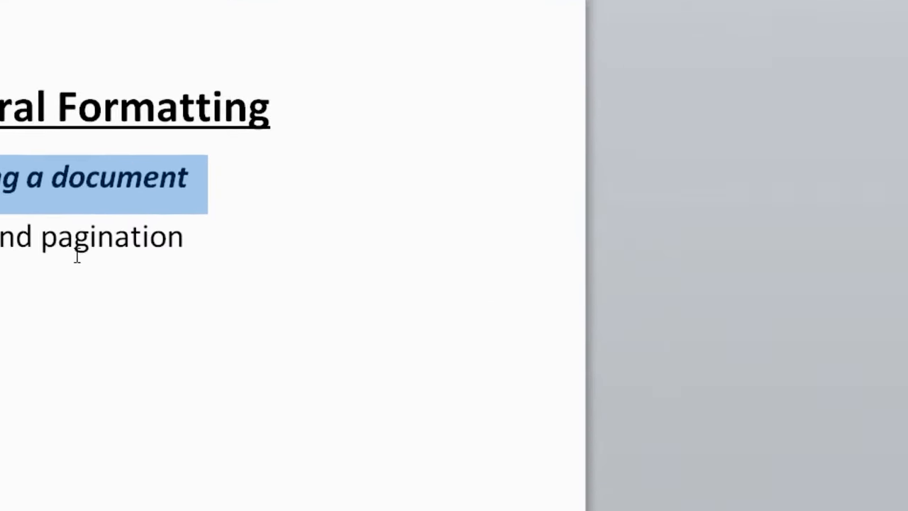
Reselect 'Finishing a document' to check its bold italic formatting.
left_click(239, 385)
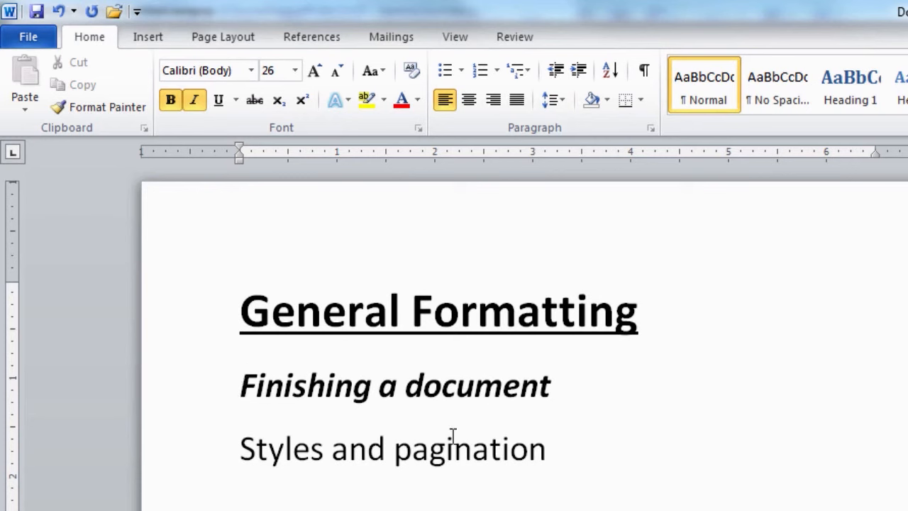
left_click(236, 452)
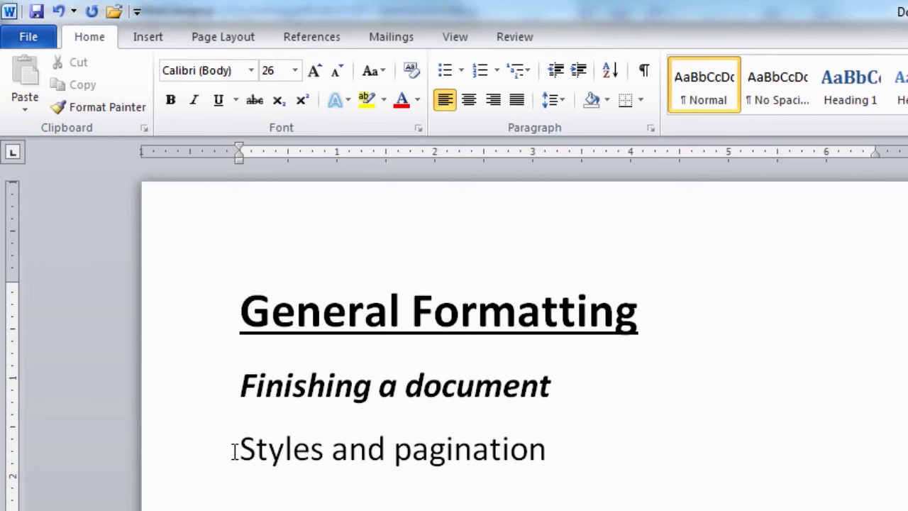
left_click_drag(243, 383, 519, 381)
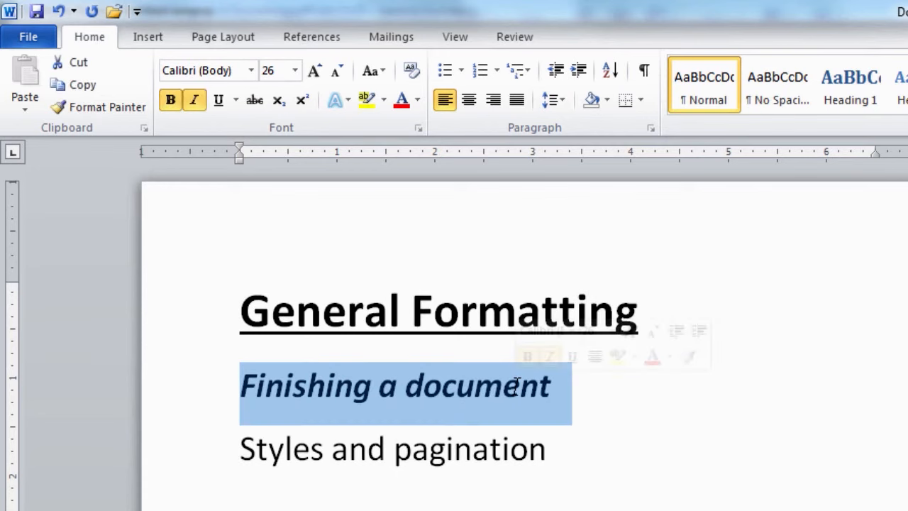
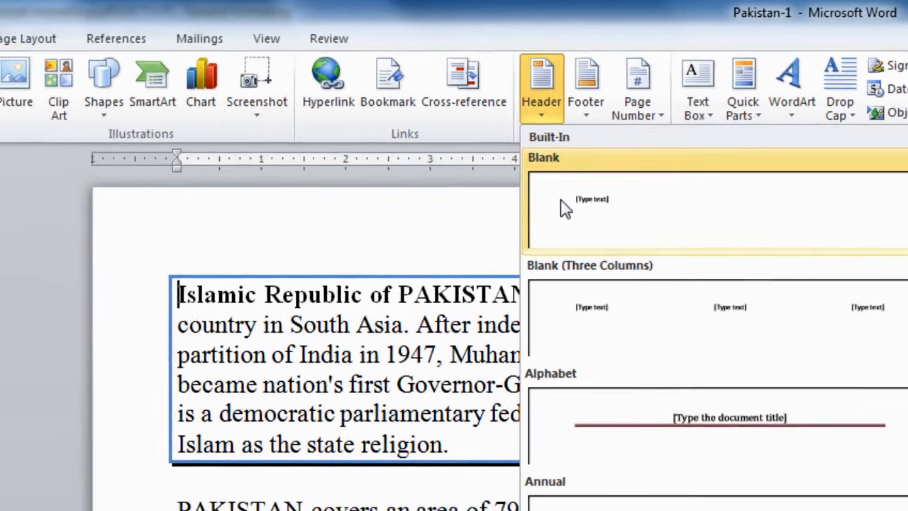
Insert a Blank header with a [Type text] placeholder into the Pakistan document.
left_click(482, 220)
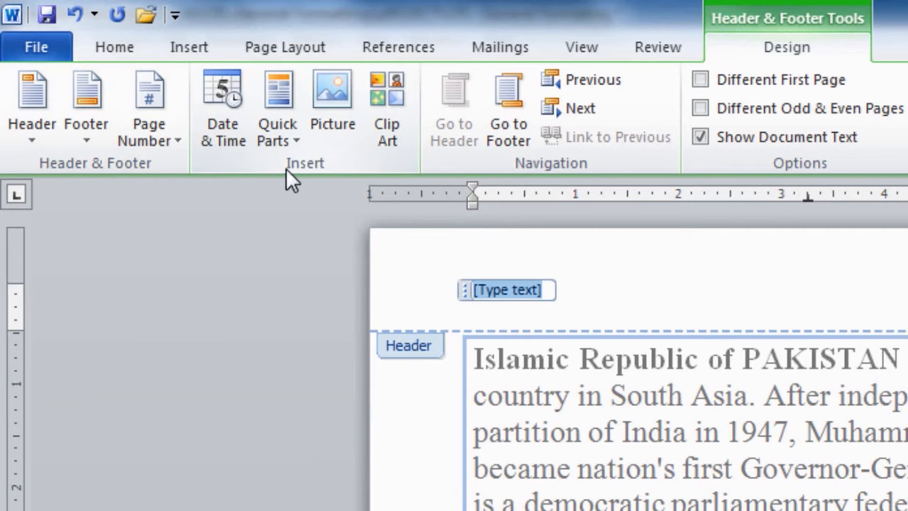
Insert the Author document property from Quick Parts into the header and select it.
left_click(282, 92)
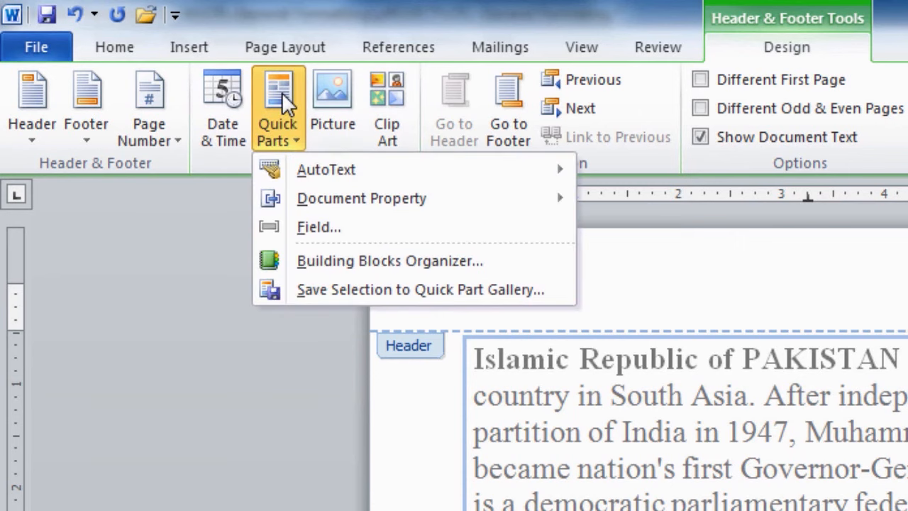
mouse_move(391, 207)
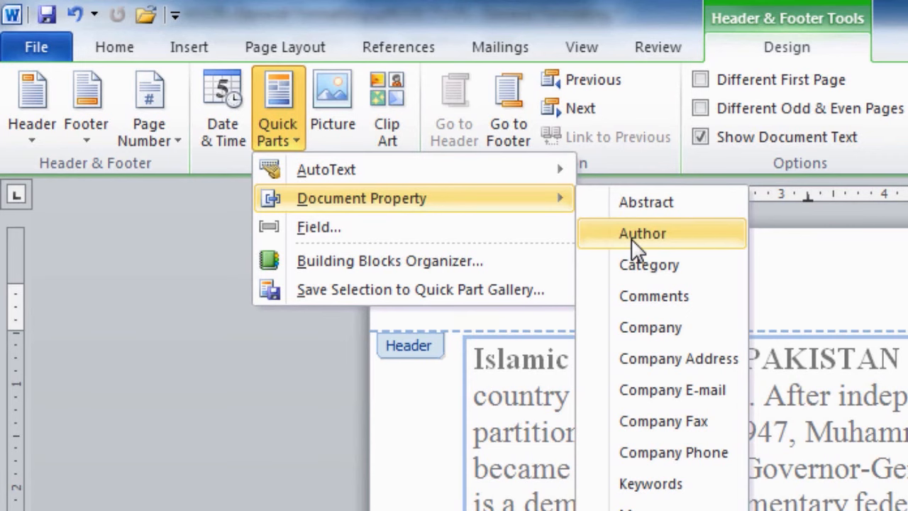
left_click(684, 239)
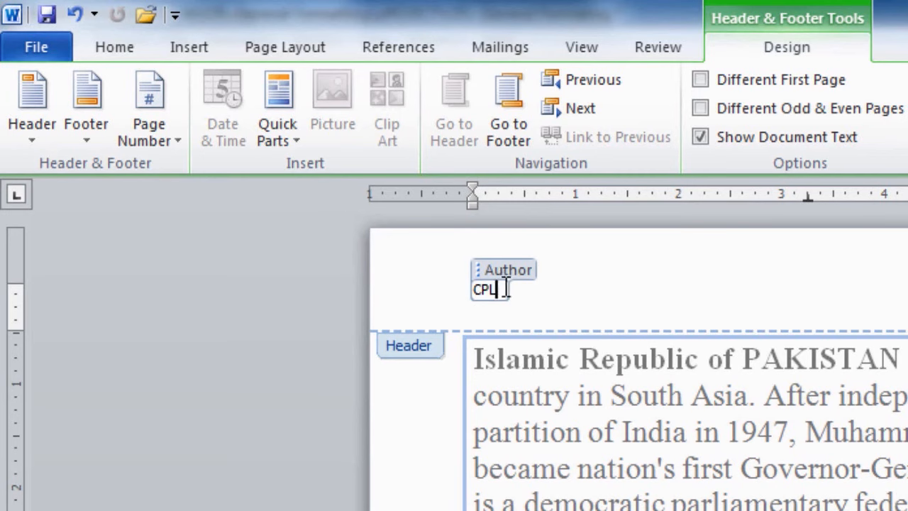
left_click(505, 271)
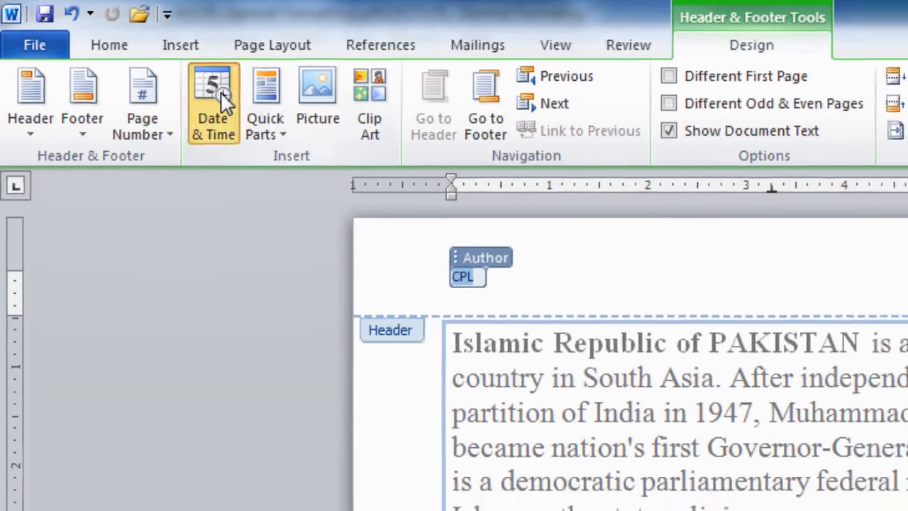
Insert the full weekday date, then replace it with 'Virtual University'.
left_click(232, 96)
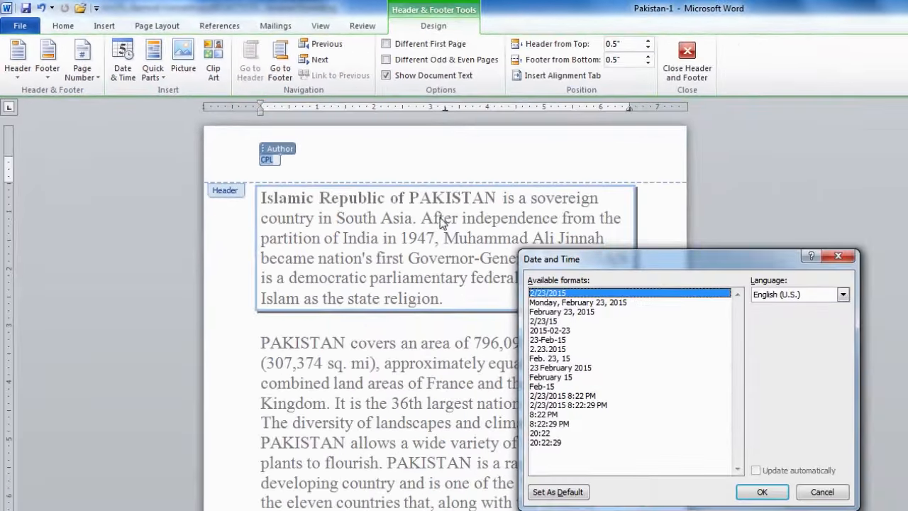
left_click(553, 303)
left_click(762, 492)
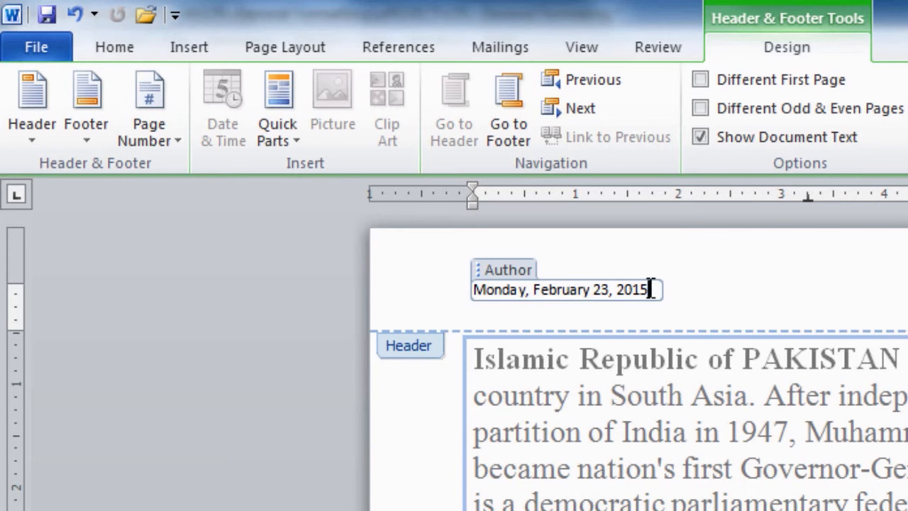
key("shift+Home")
type("Virtual Un")
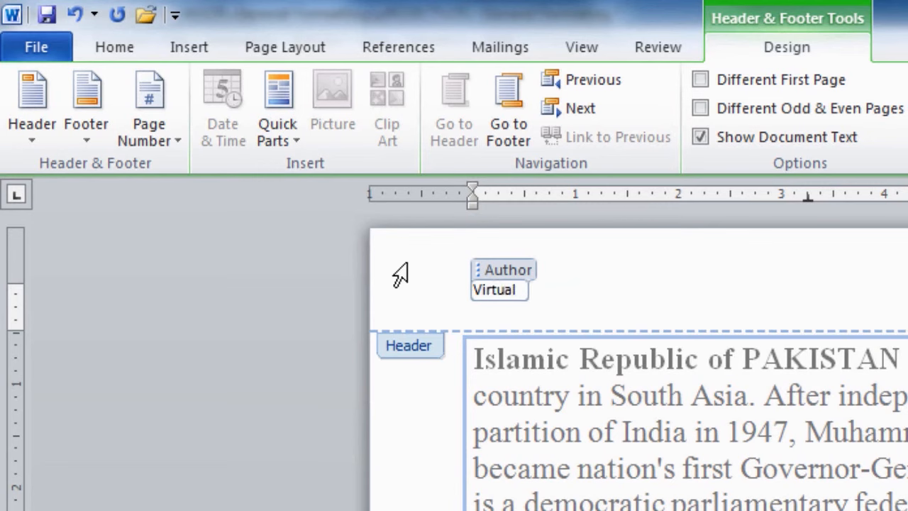
type("iversity")
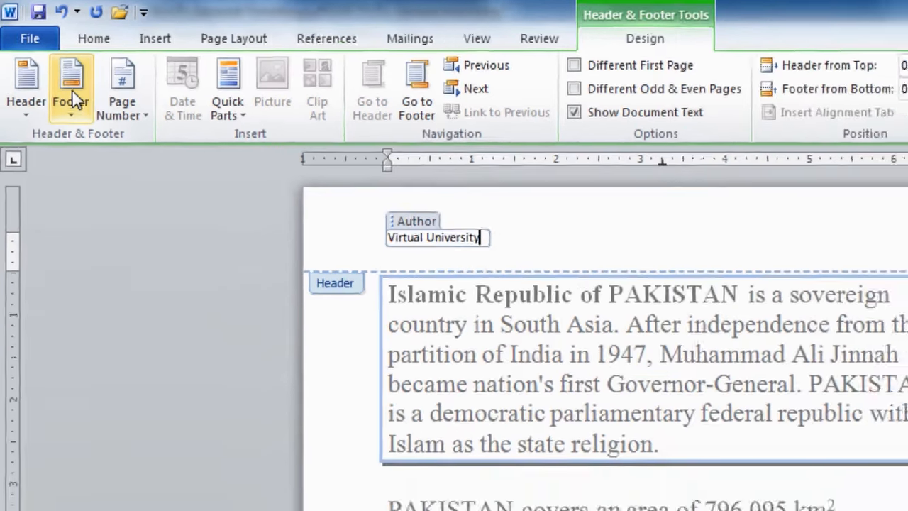
Add a Blank footer from the Footer gallery.
left_click(84, 116)
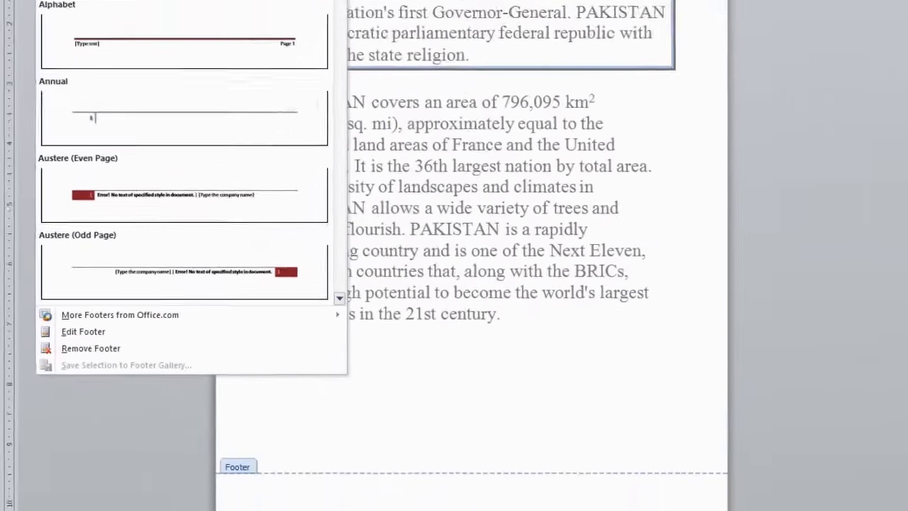
left_click(71, 76)
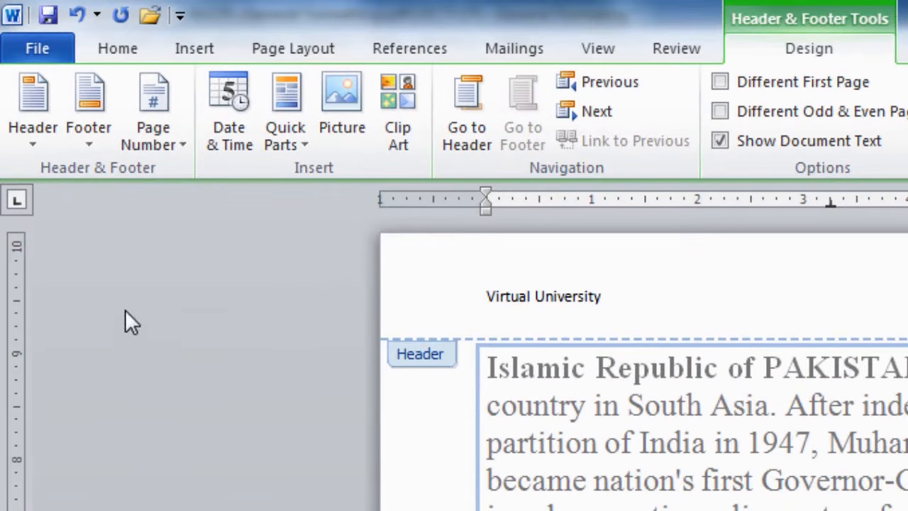
Add Bold Numbers 'Page 1 of 1' page numbering at the bottom of the page.
left_click(172, 113)
mouse_move(226, 208)
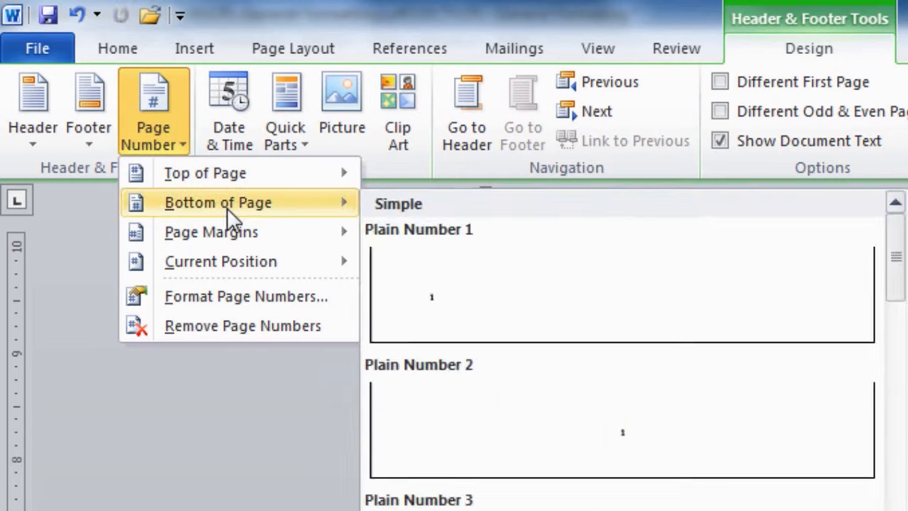
left_click(414, 483)
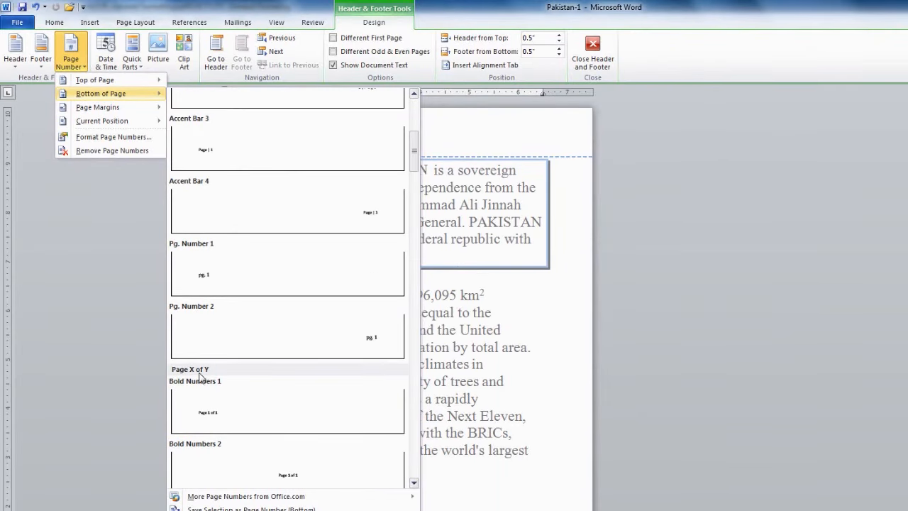
left_click(189, 394)
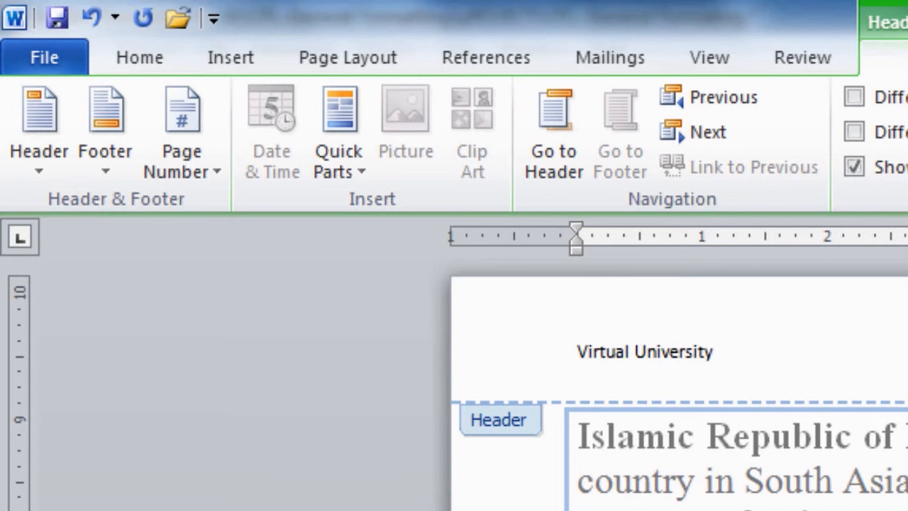
Make the 'Virtual University' header bold and underline the 'Page 1 of 1' footer text.
left_click_drag(577, 355, 724, 353)
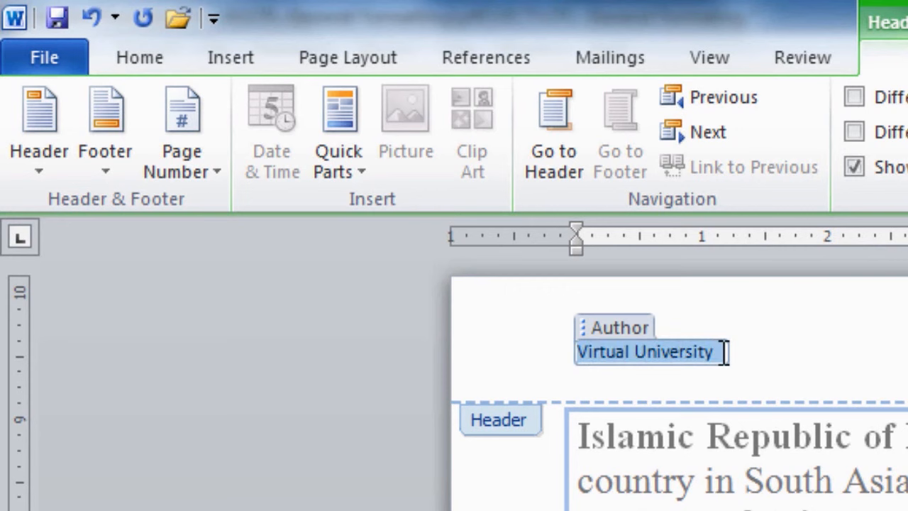
left_click(151, 60)
left_click(266, 156)
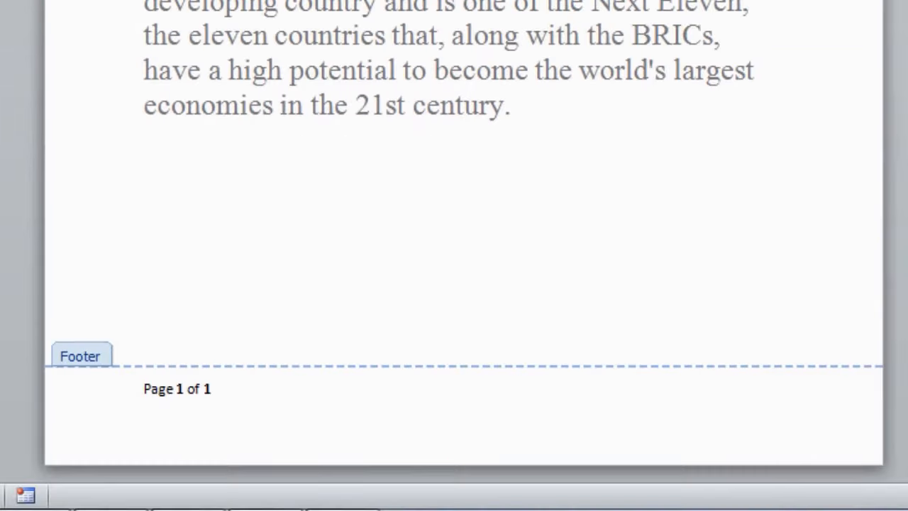
left_click_drag(144, 389, 211, 389)
key("ctrl+u")
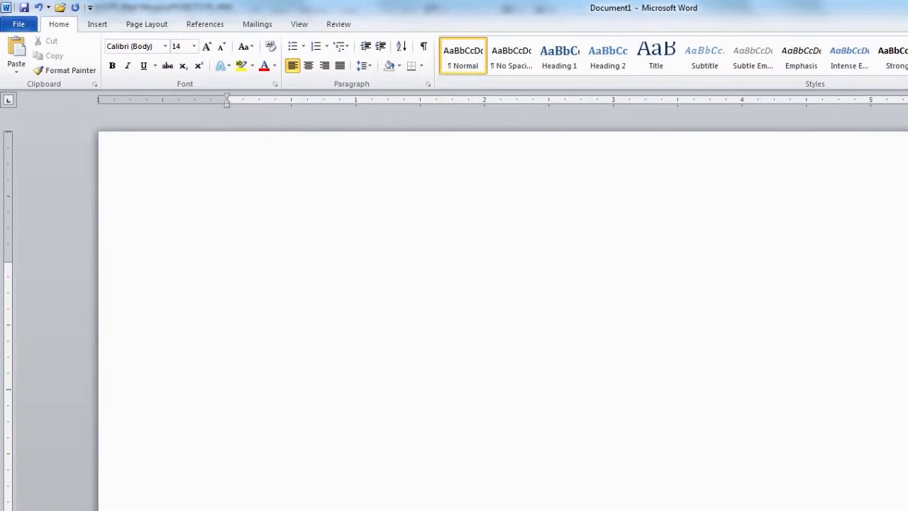
Type 'Imran Khan was the captun of Pakustan in 1992 cricket world cup.' in Document1.
type("Imran")
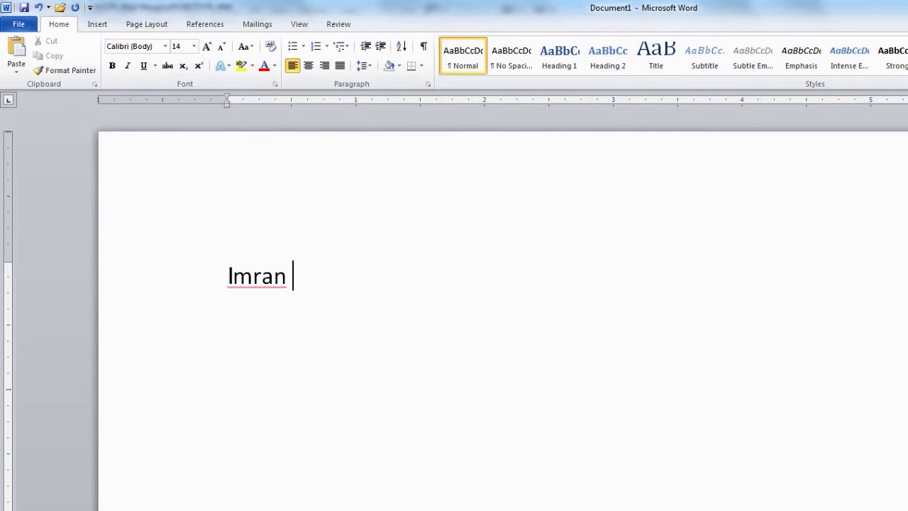
type(" Khan was")
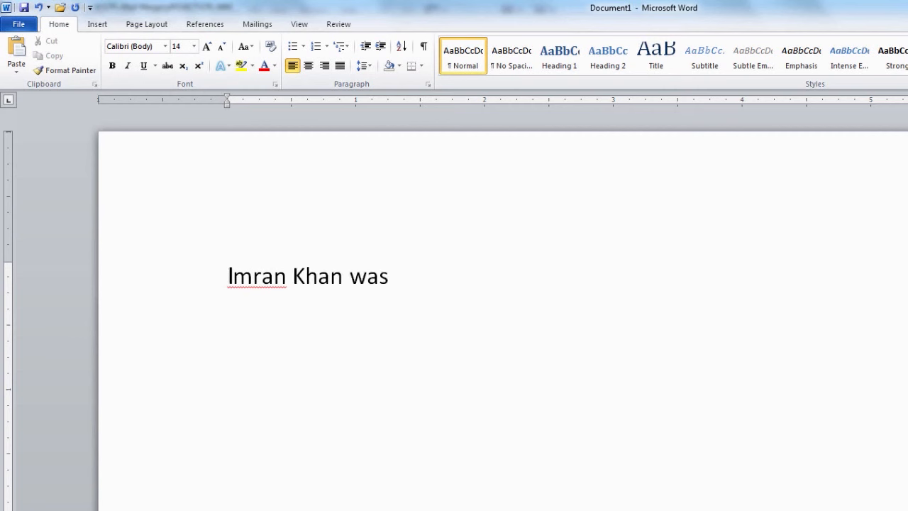
type(" the cap")
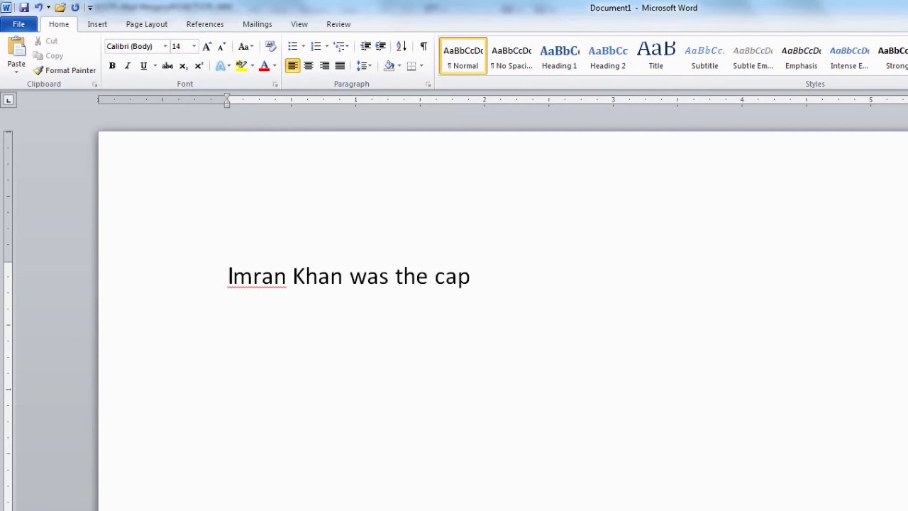
type("tun of ")
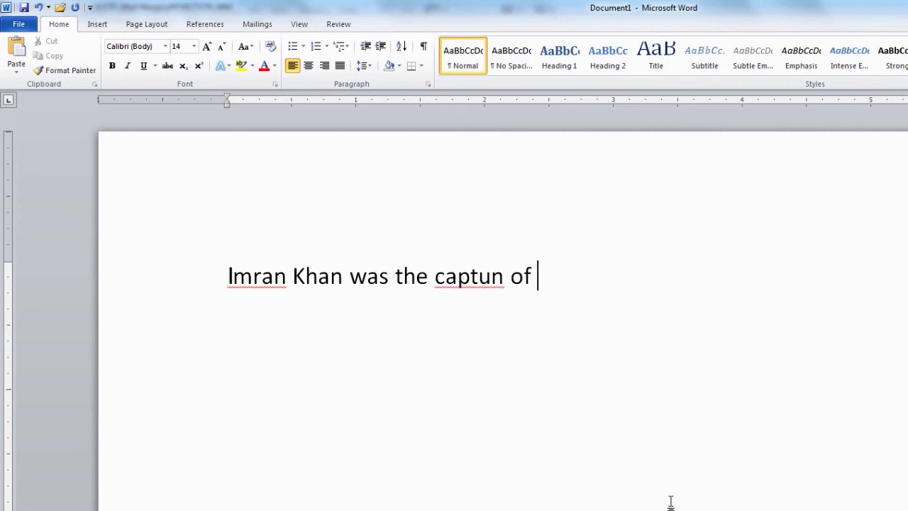
type("Pakustan")
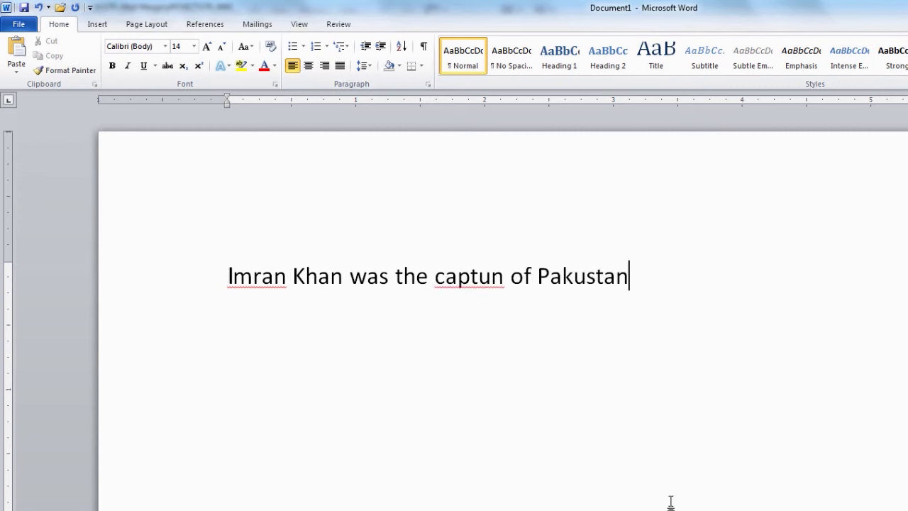
type(" i")
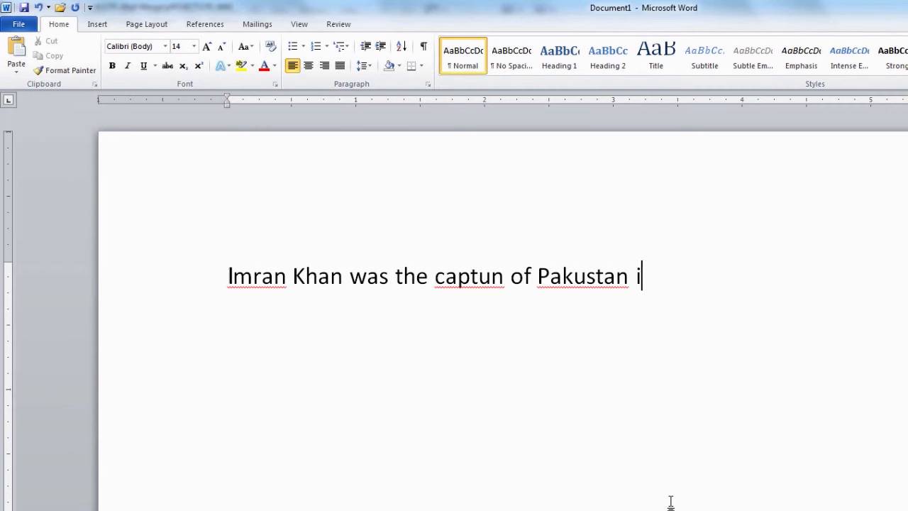
type("n 1992")
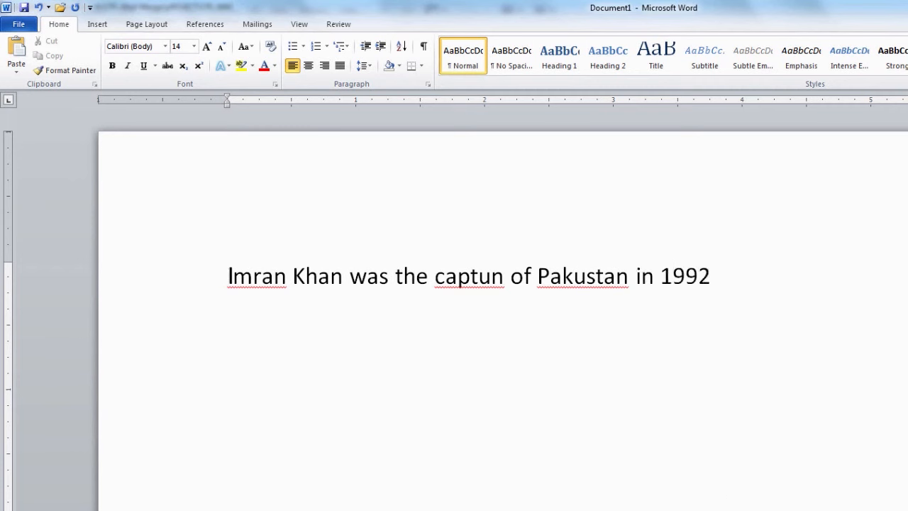
type(" cricket wor")
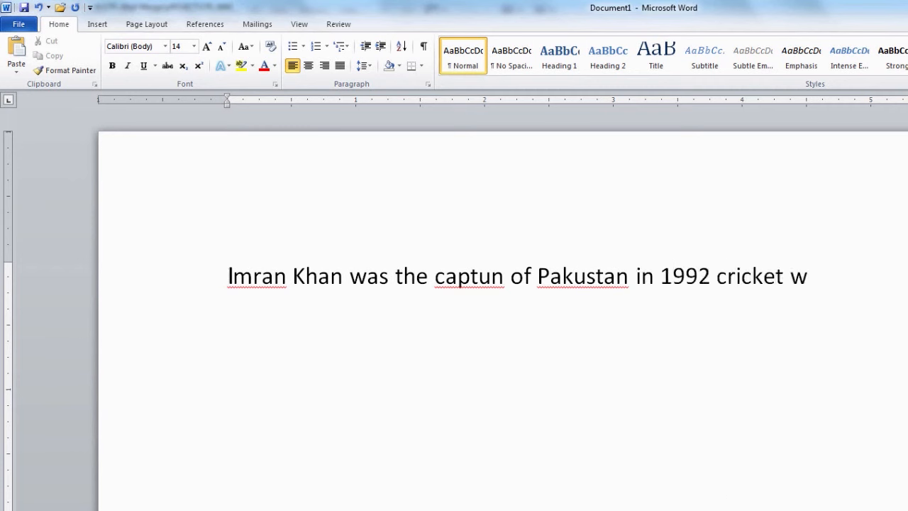
type("ld cup.")
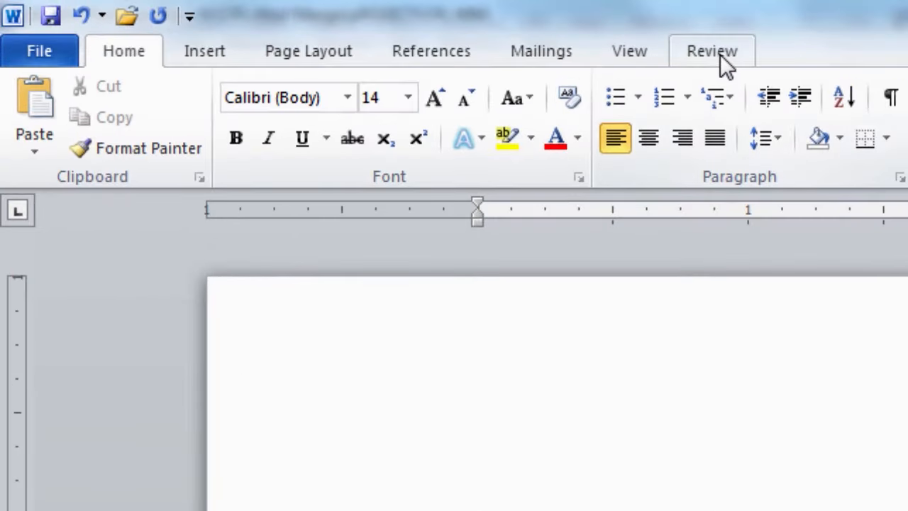
Run Spelling & Grammar from the Review tab.
left_click(719, 55)
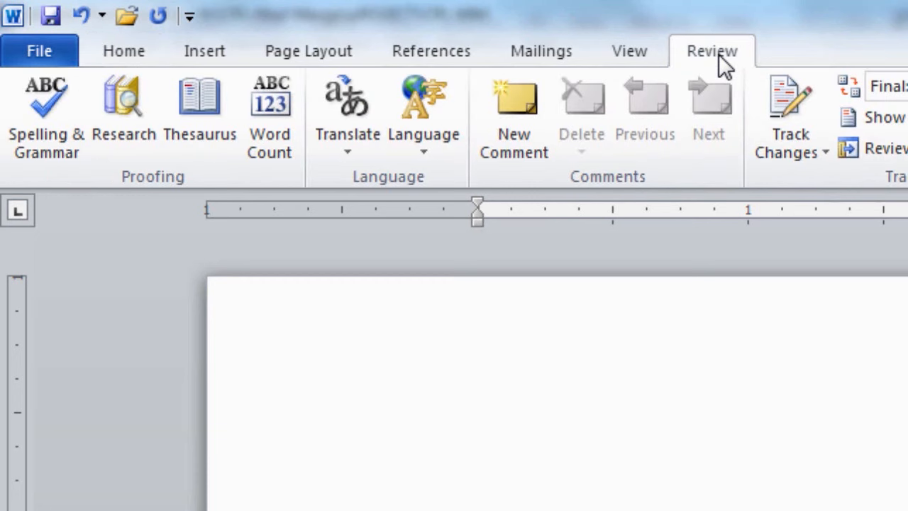
left_click(51, 147)
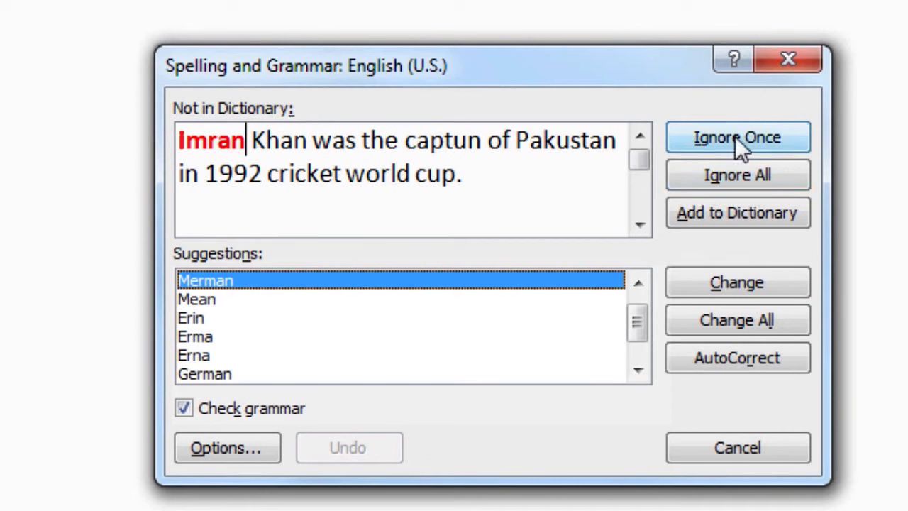
Ignore all 'Imran', change all 'captun' to 'captain', and AutoCorrect 'Pakustan' to 'Pakistan'.
left_click(744, 175)
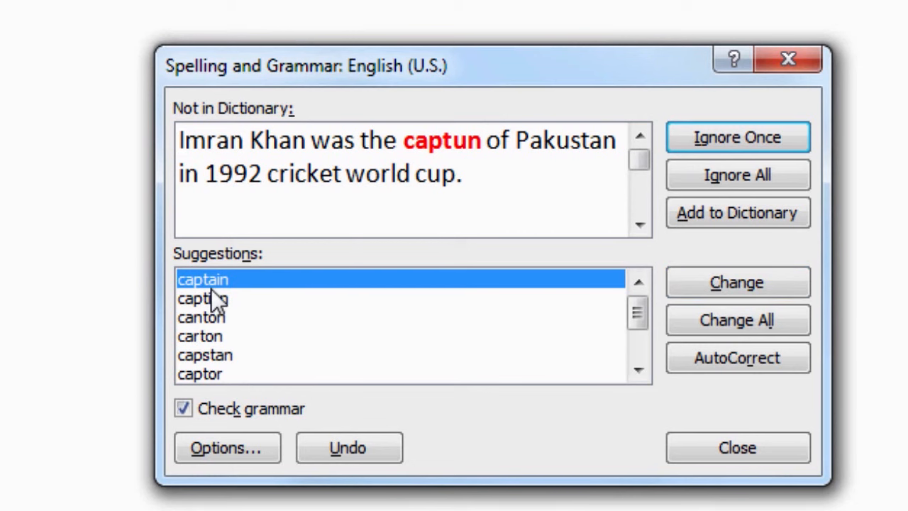
left_click(754, 325)
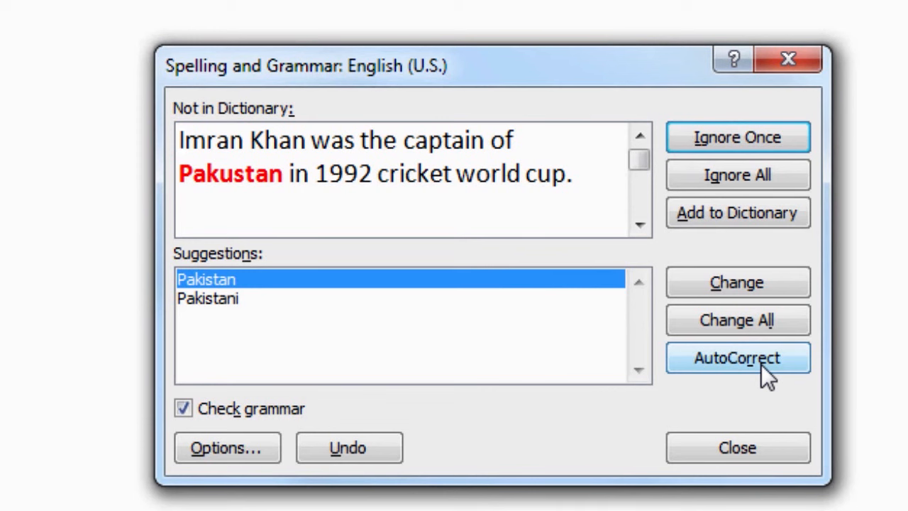
left_click(738, 359)
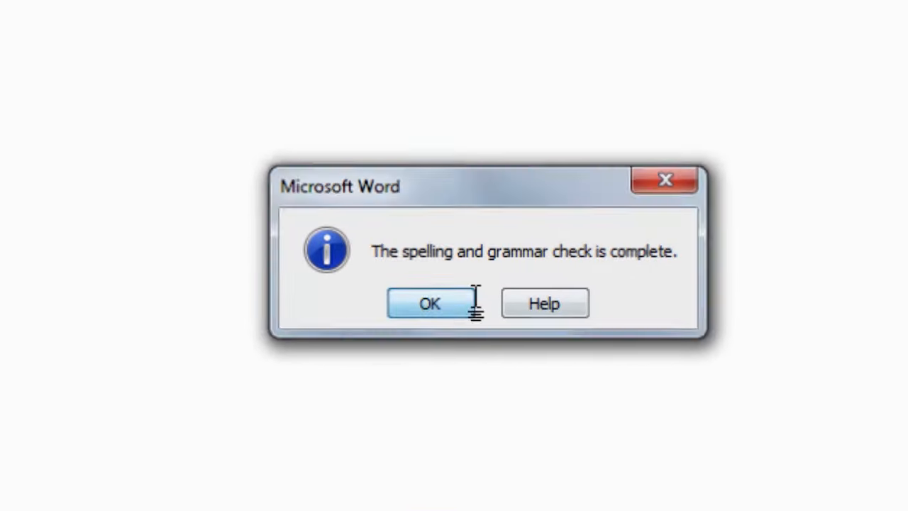
Dismiss the completion message and add a new line 'Love Pakustan', auto-corrected to Pakistan.
left_click(473, 303)
key("Return")
type("Love Pakustan")
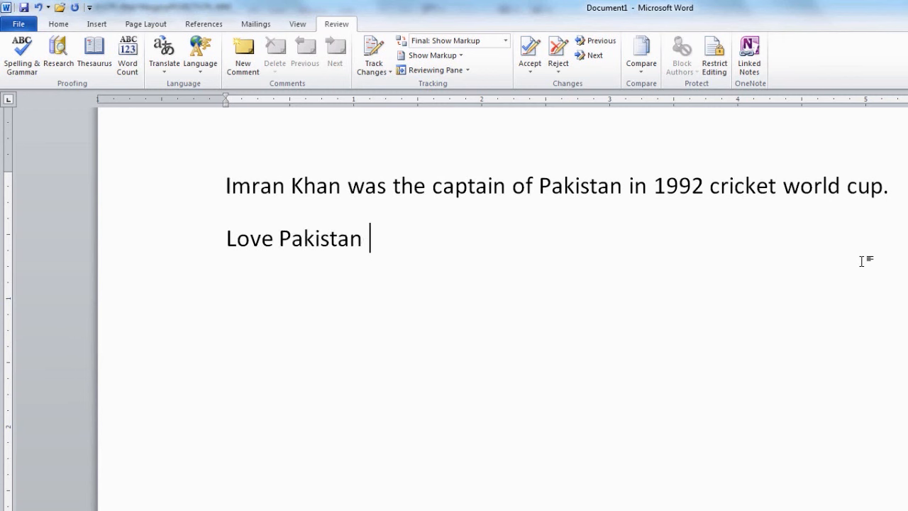